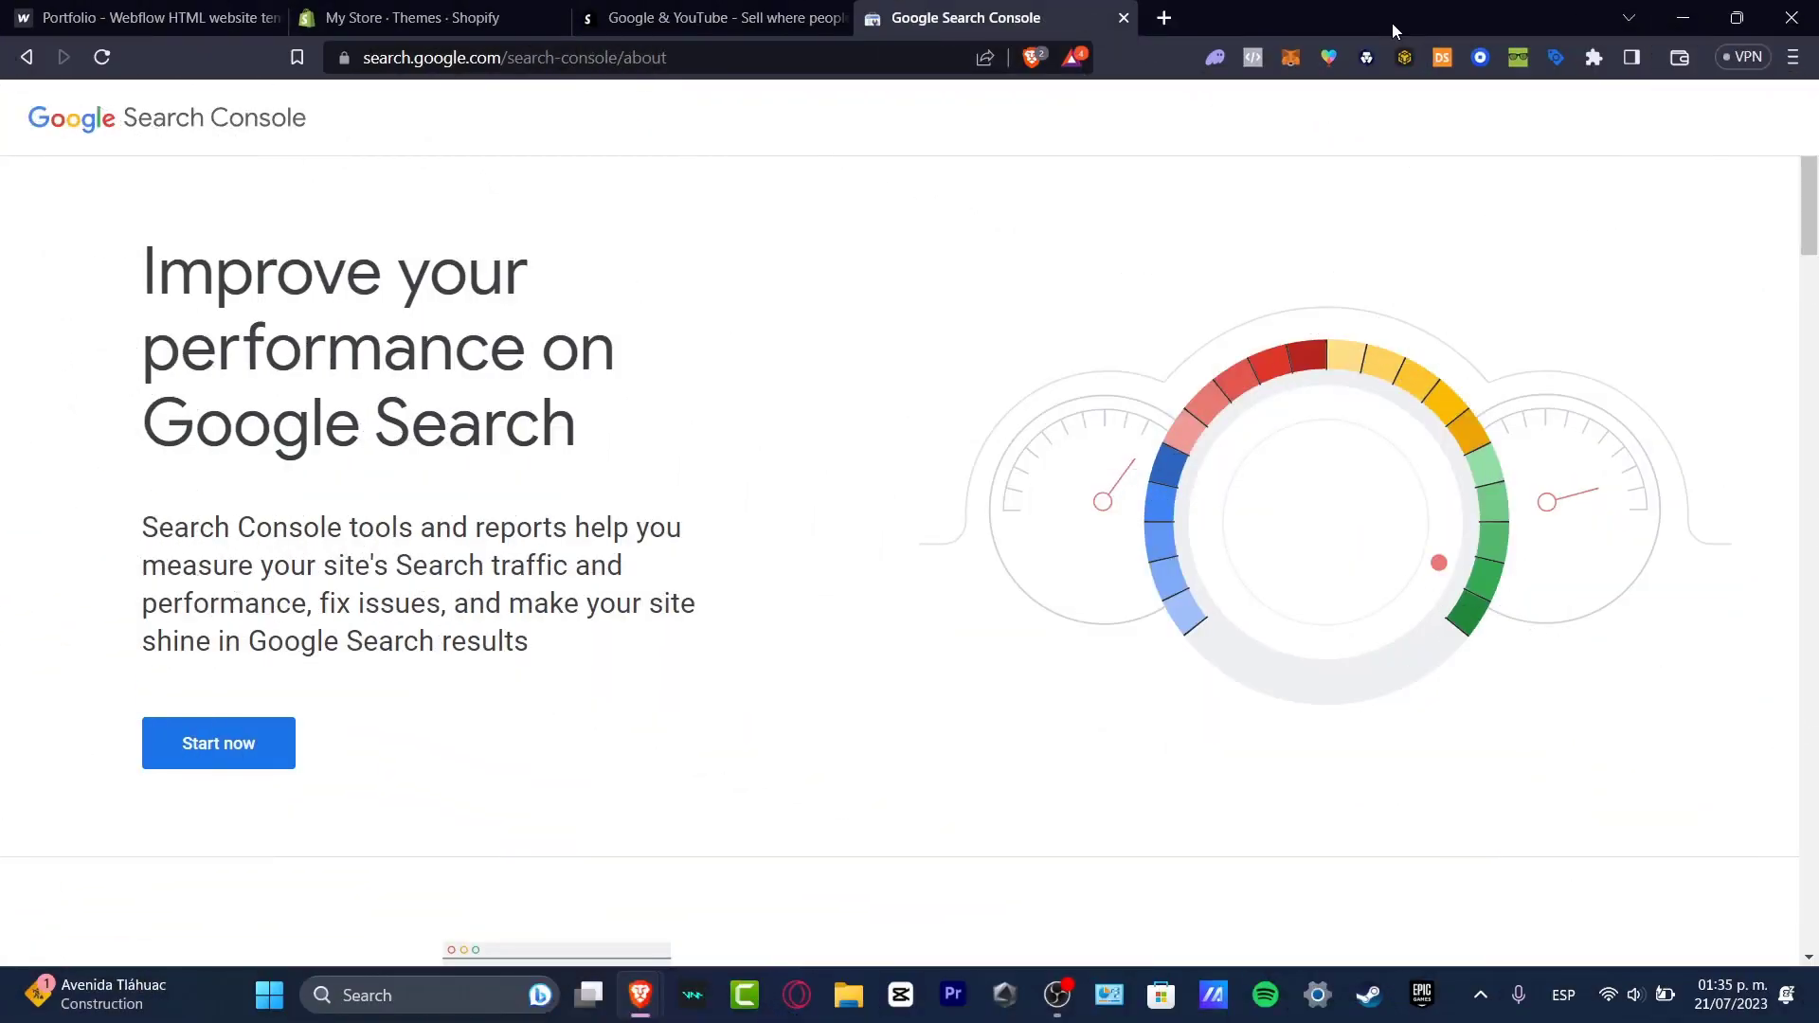
Step: Glance at the Google & YouTube app page, then return to Search Console
click(738, 9)
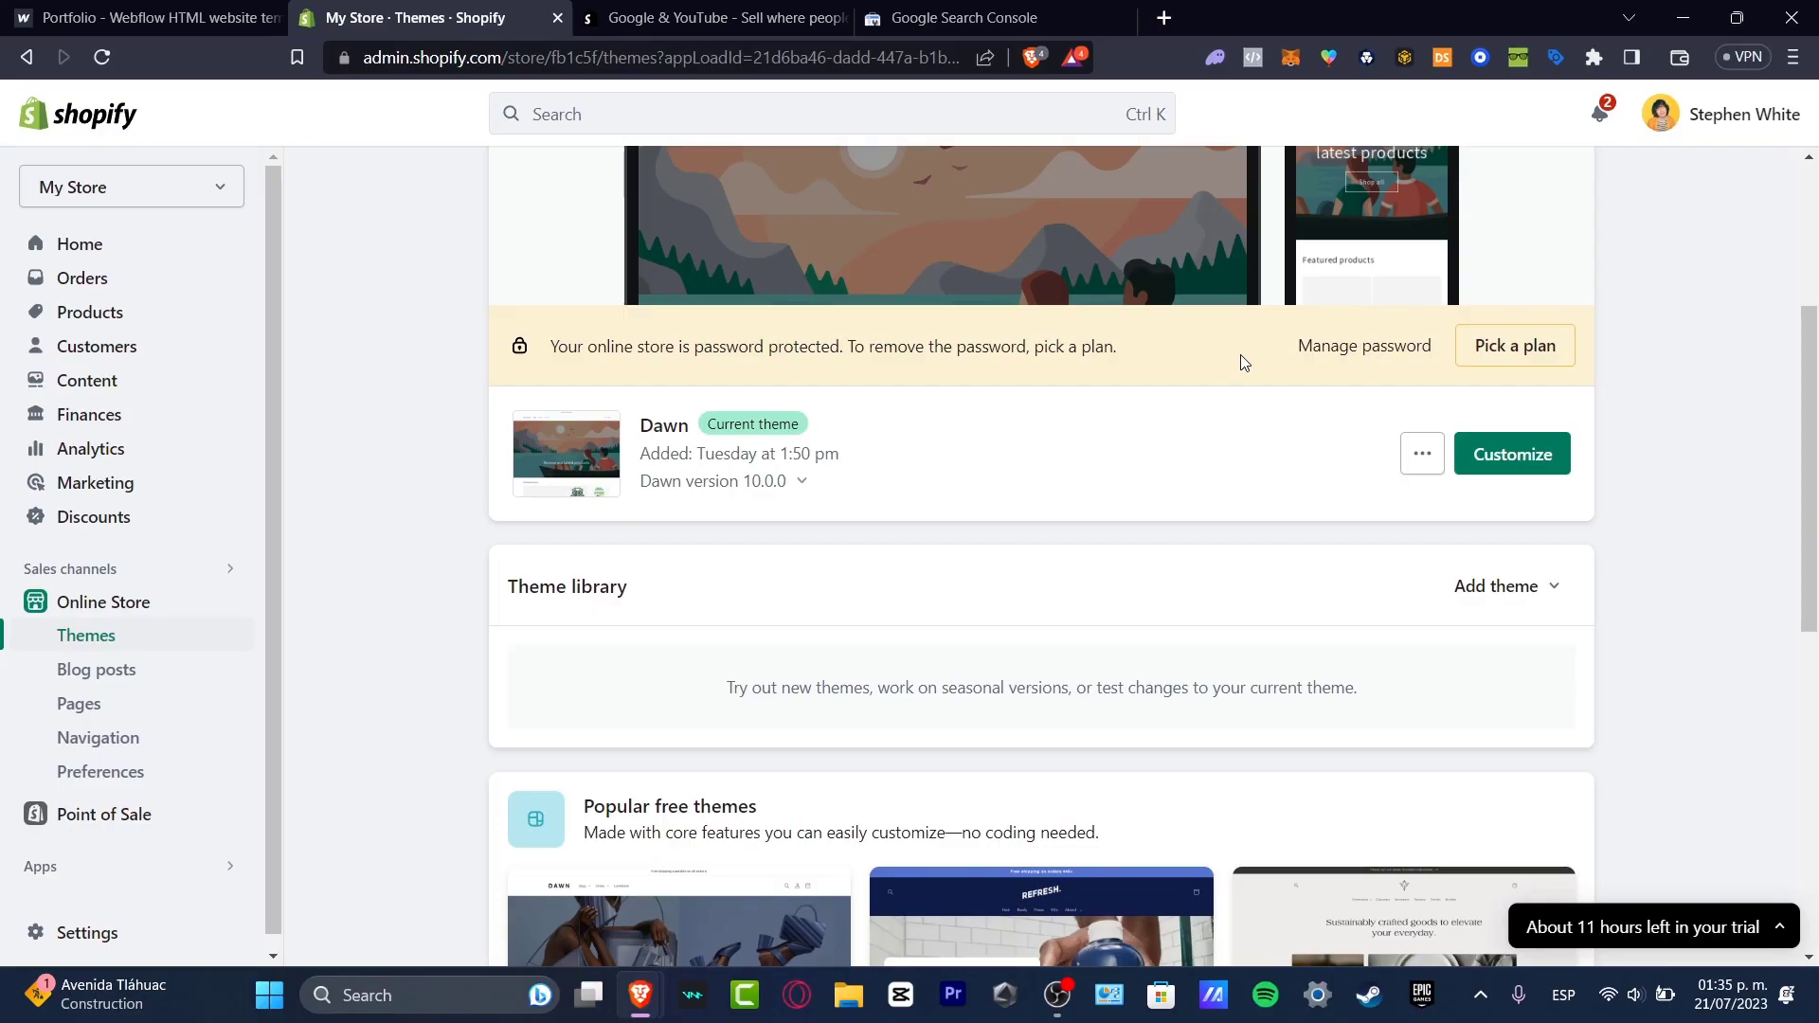
scroll(1006, 697, up, 4)
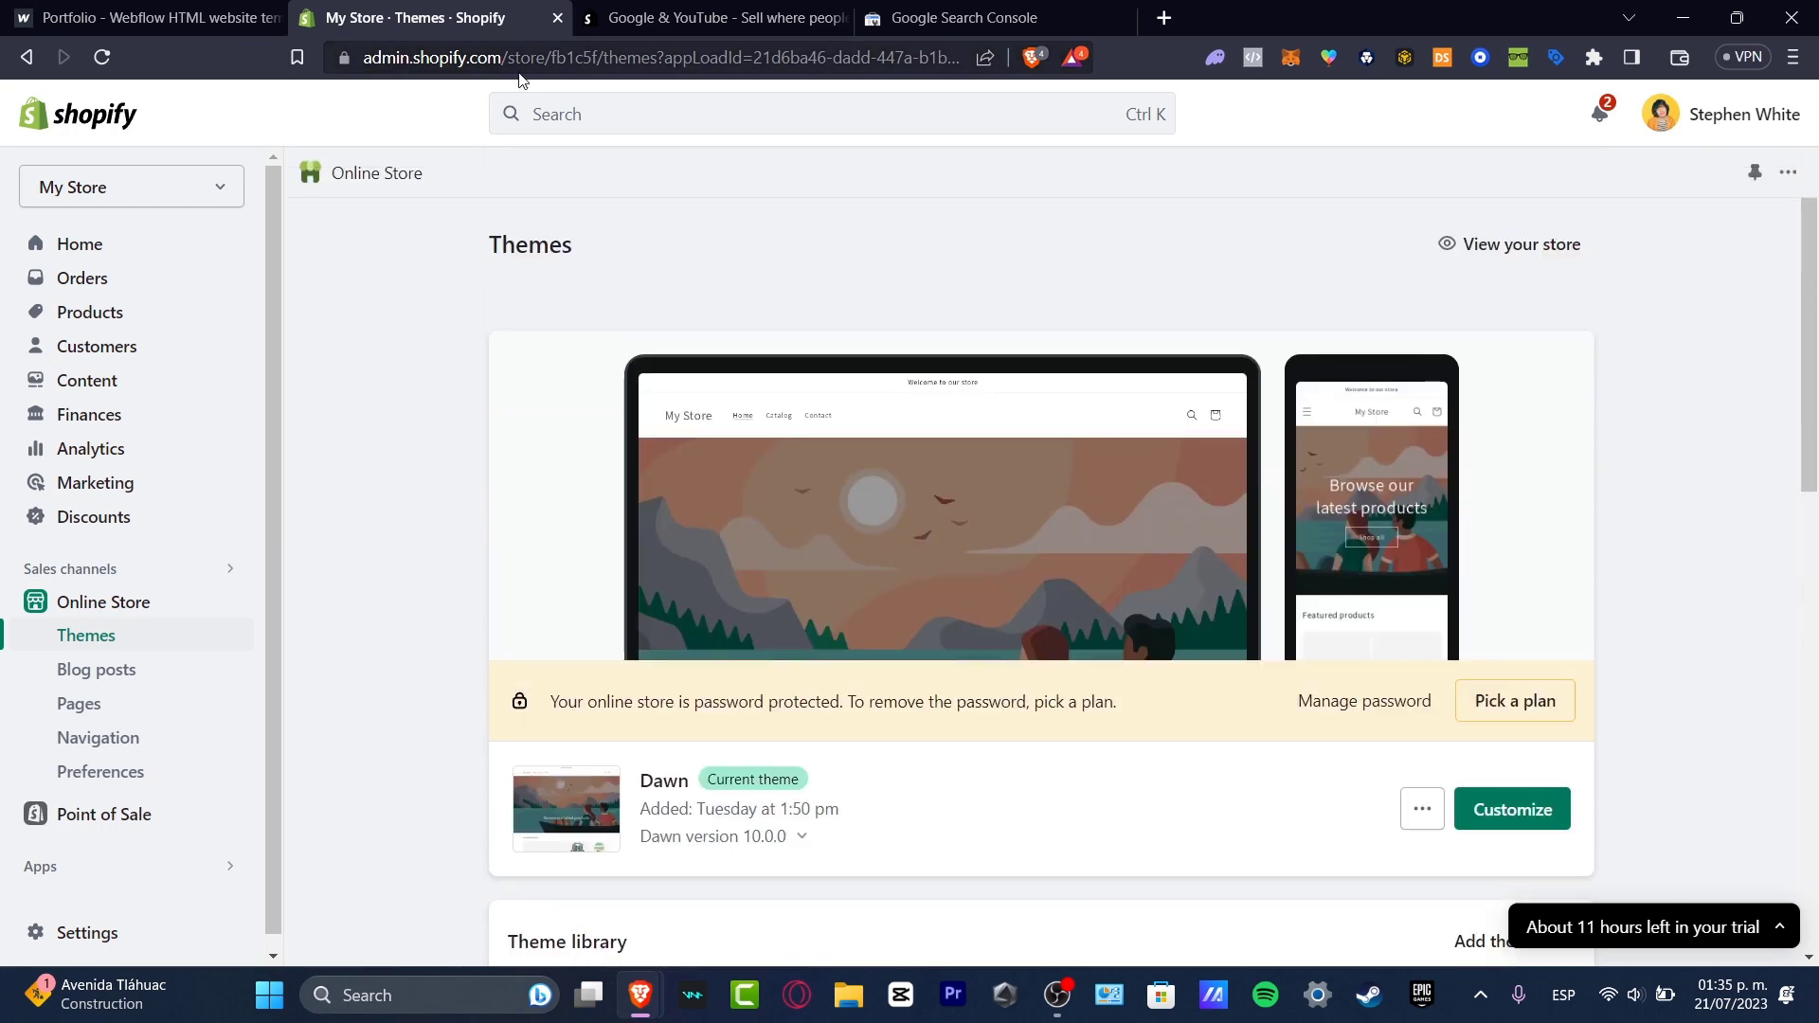
click(1017, 16)
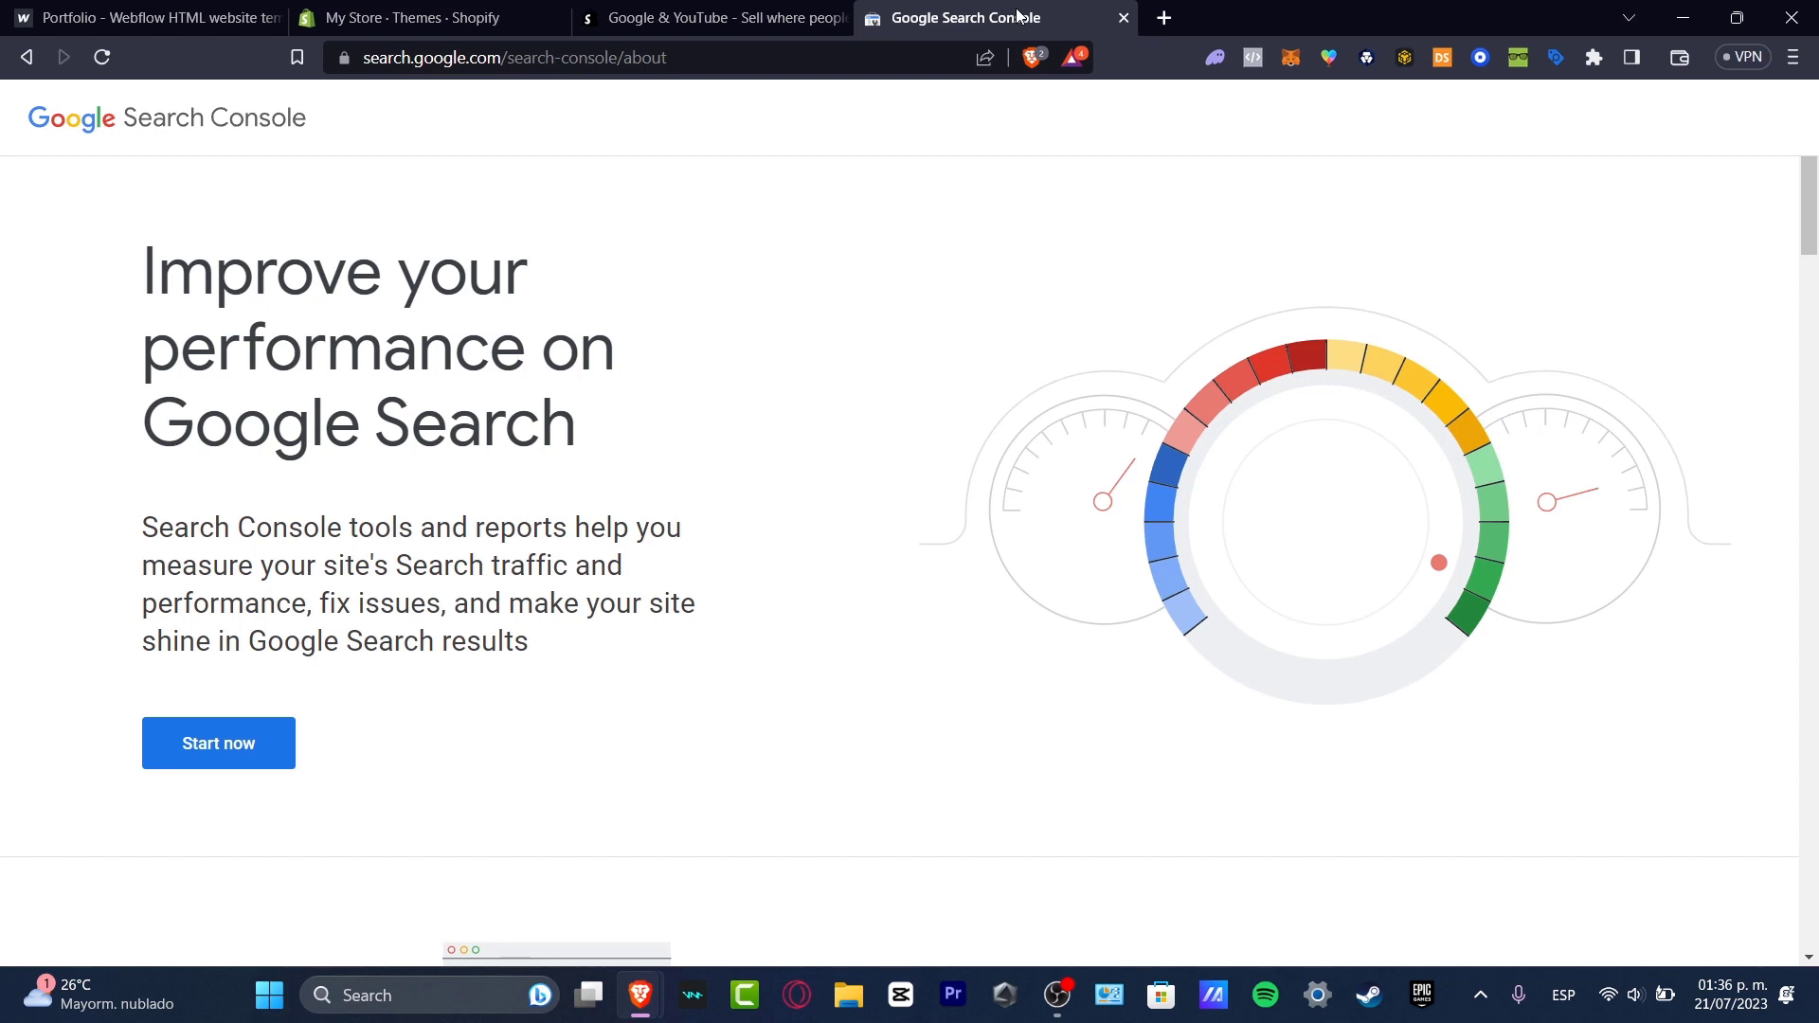
Step: Search Google for 'tech express' in a new tab, open the Tech Express YouTube channel, and return to Search Console
click(1165, 17)
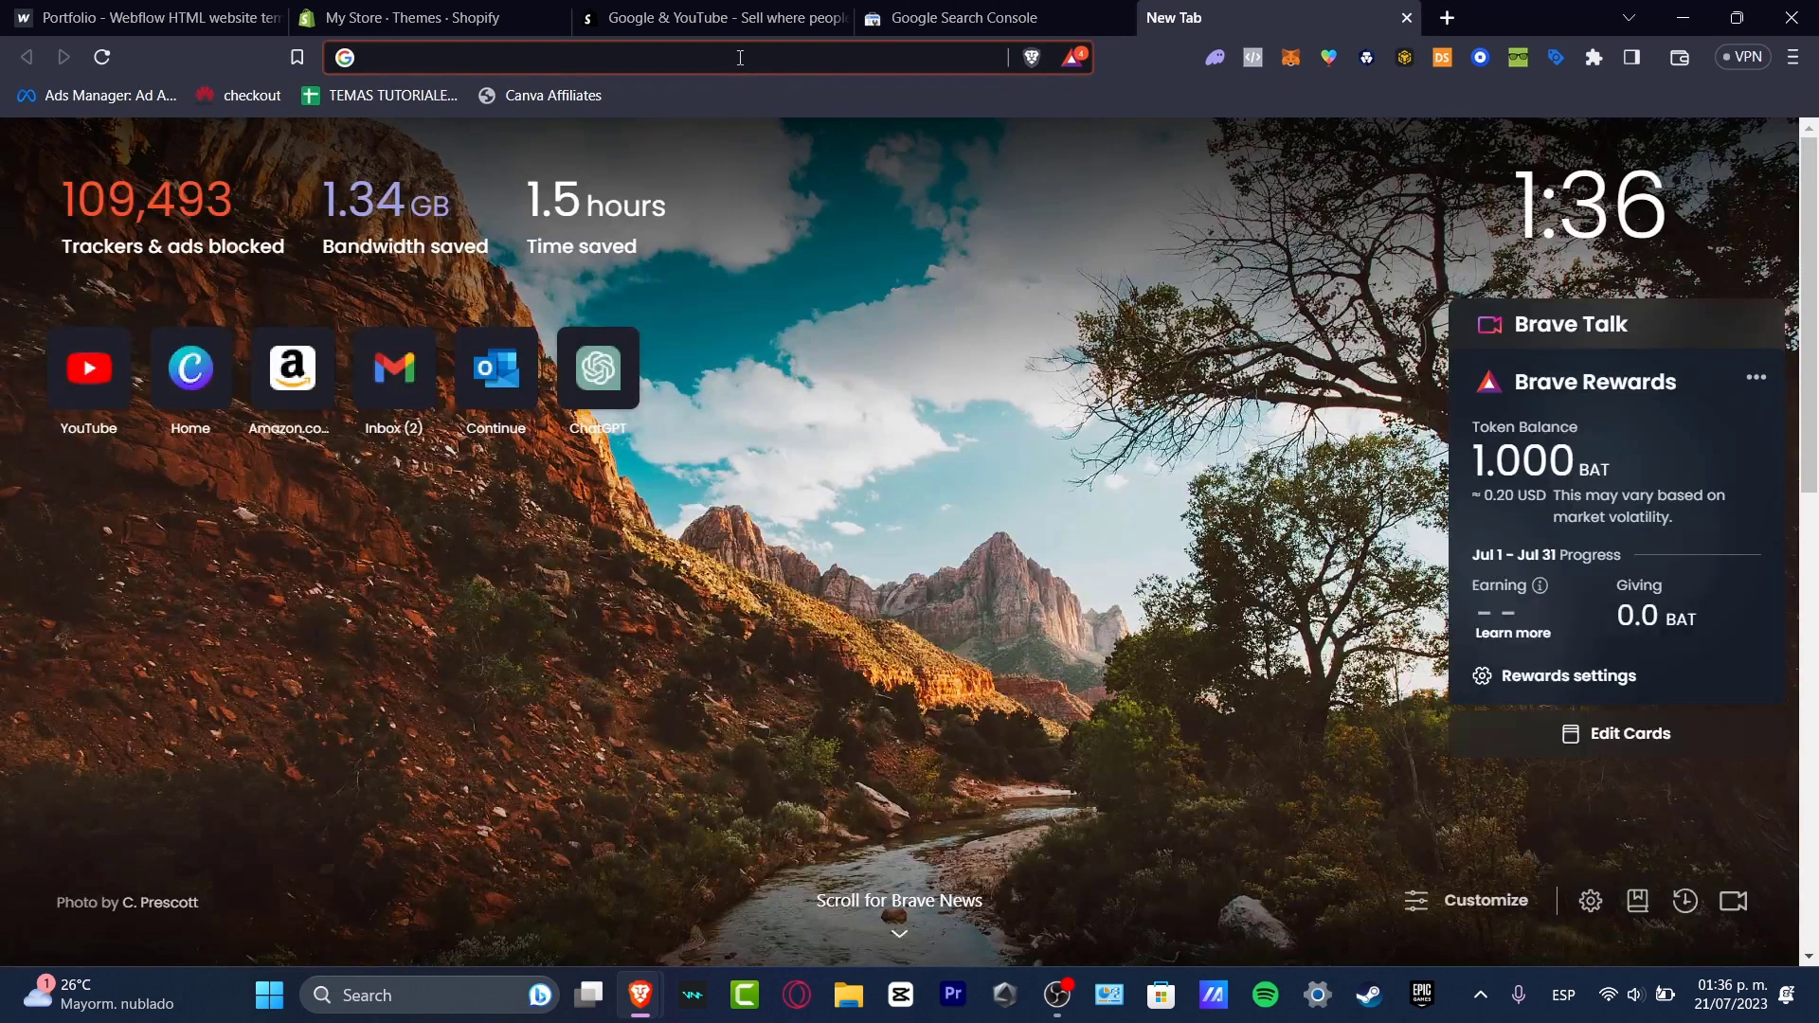
text(tech ex)
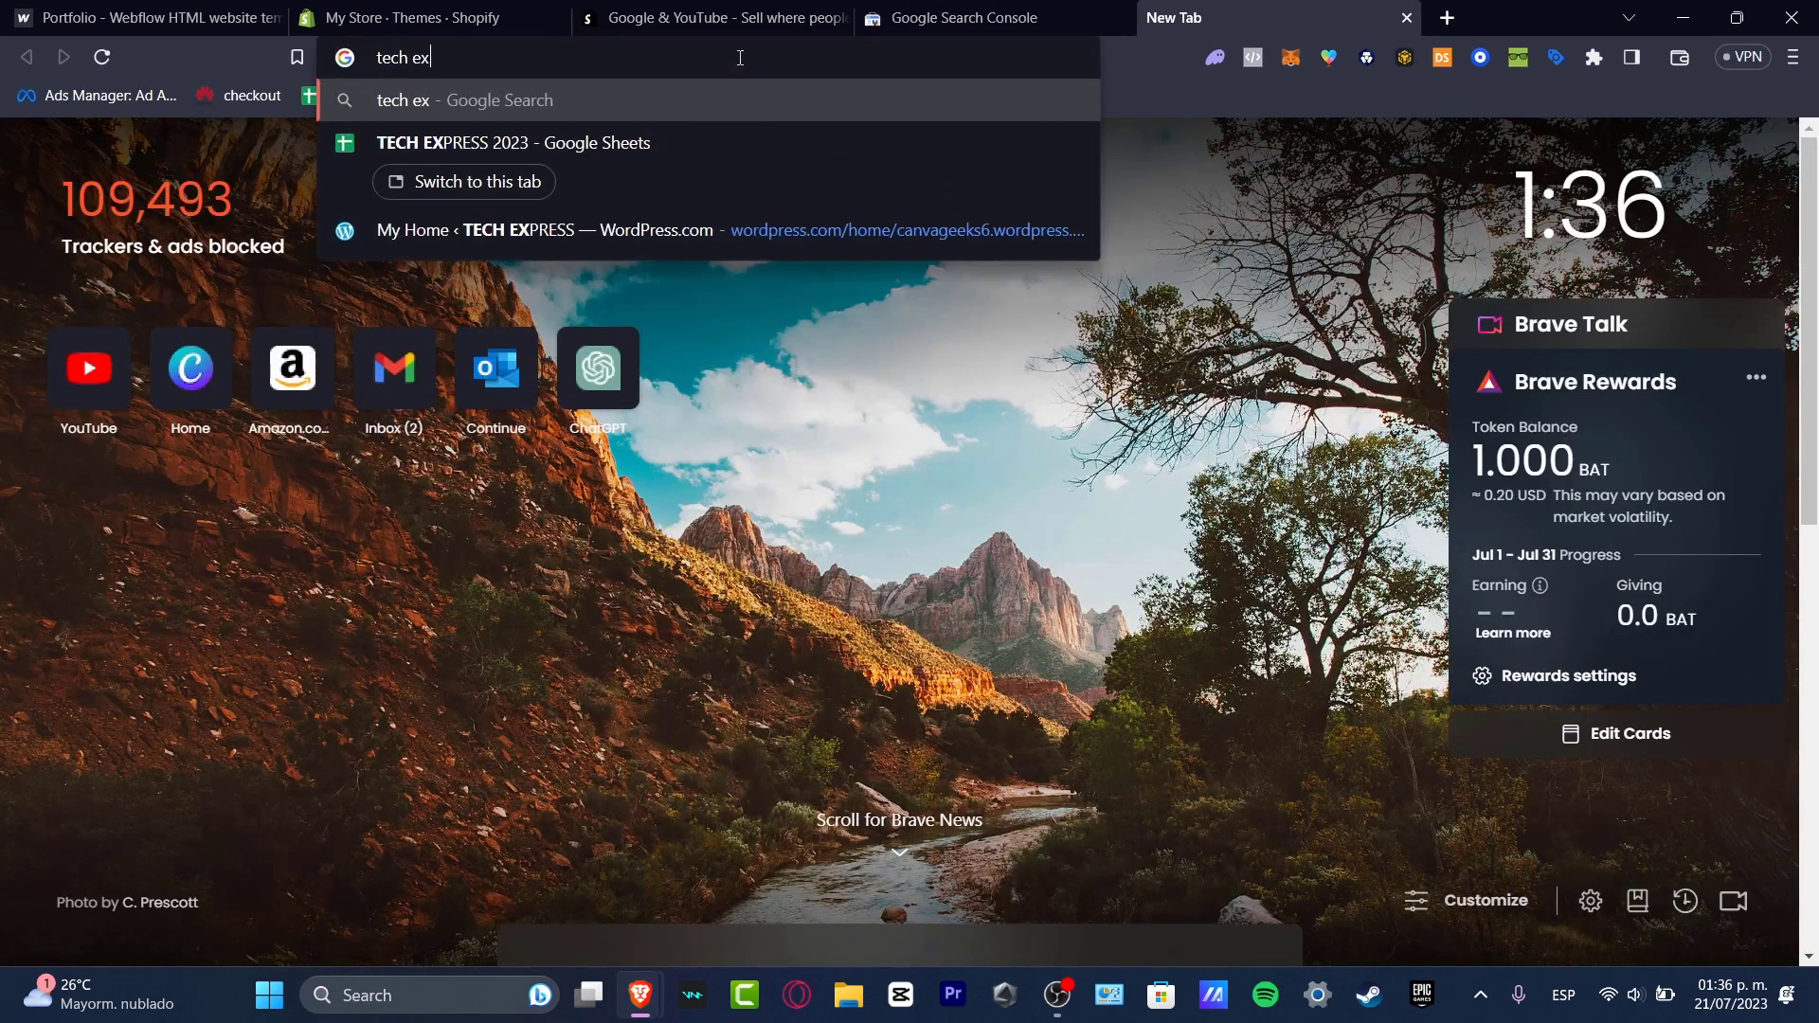
text(press)
key(Return)
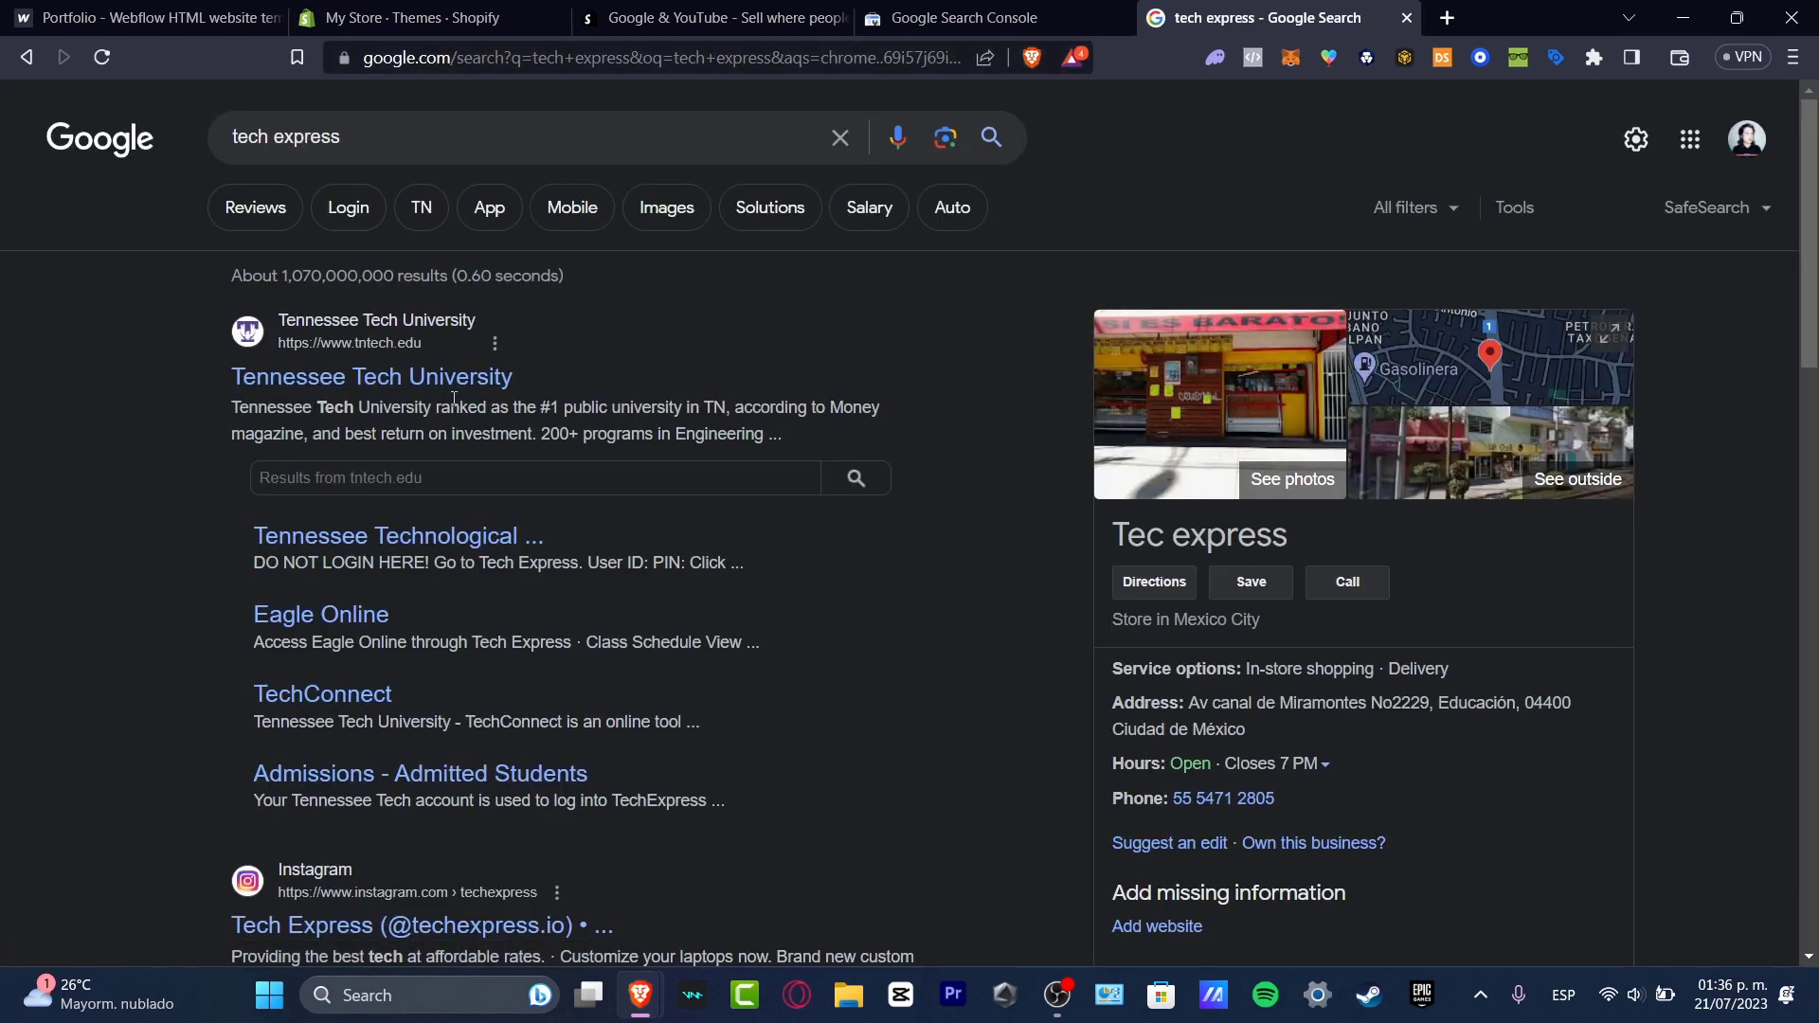
scroll(621, 412, down, 7)
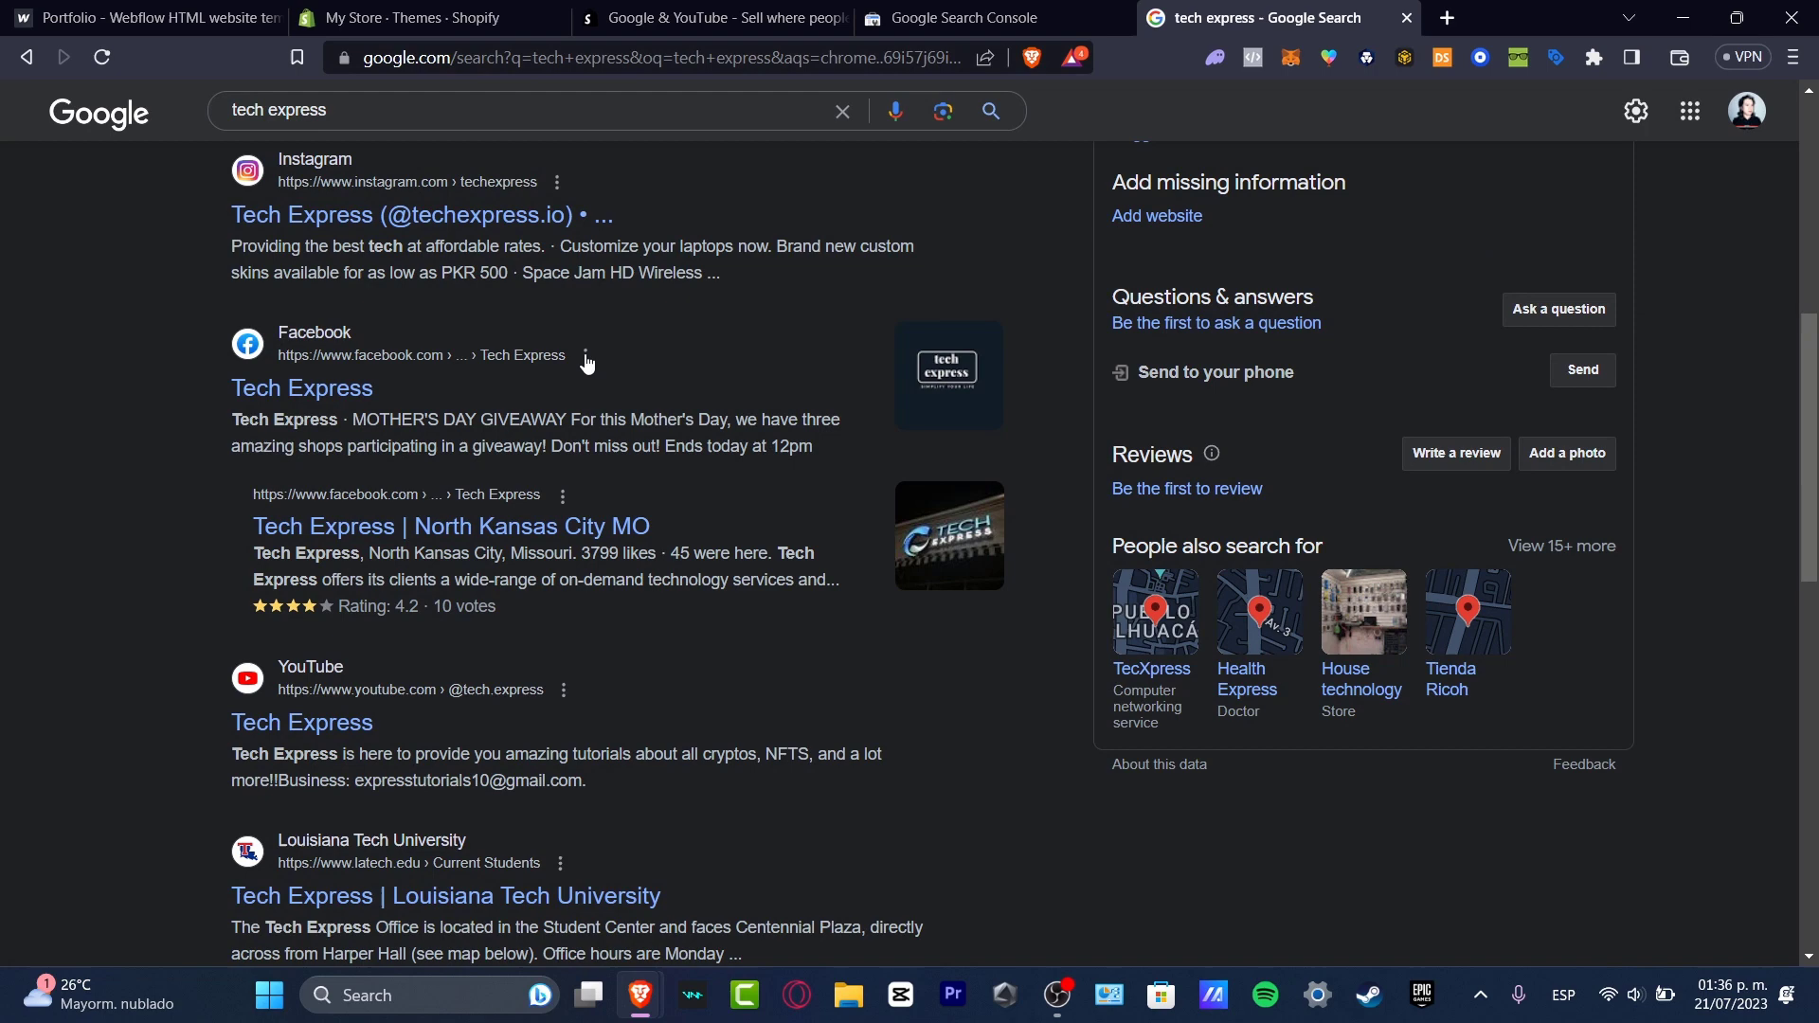
scroll(587, 363, down, 4)
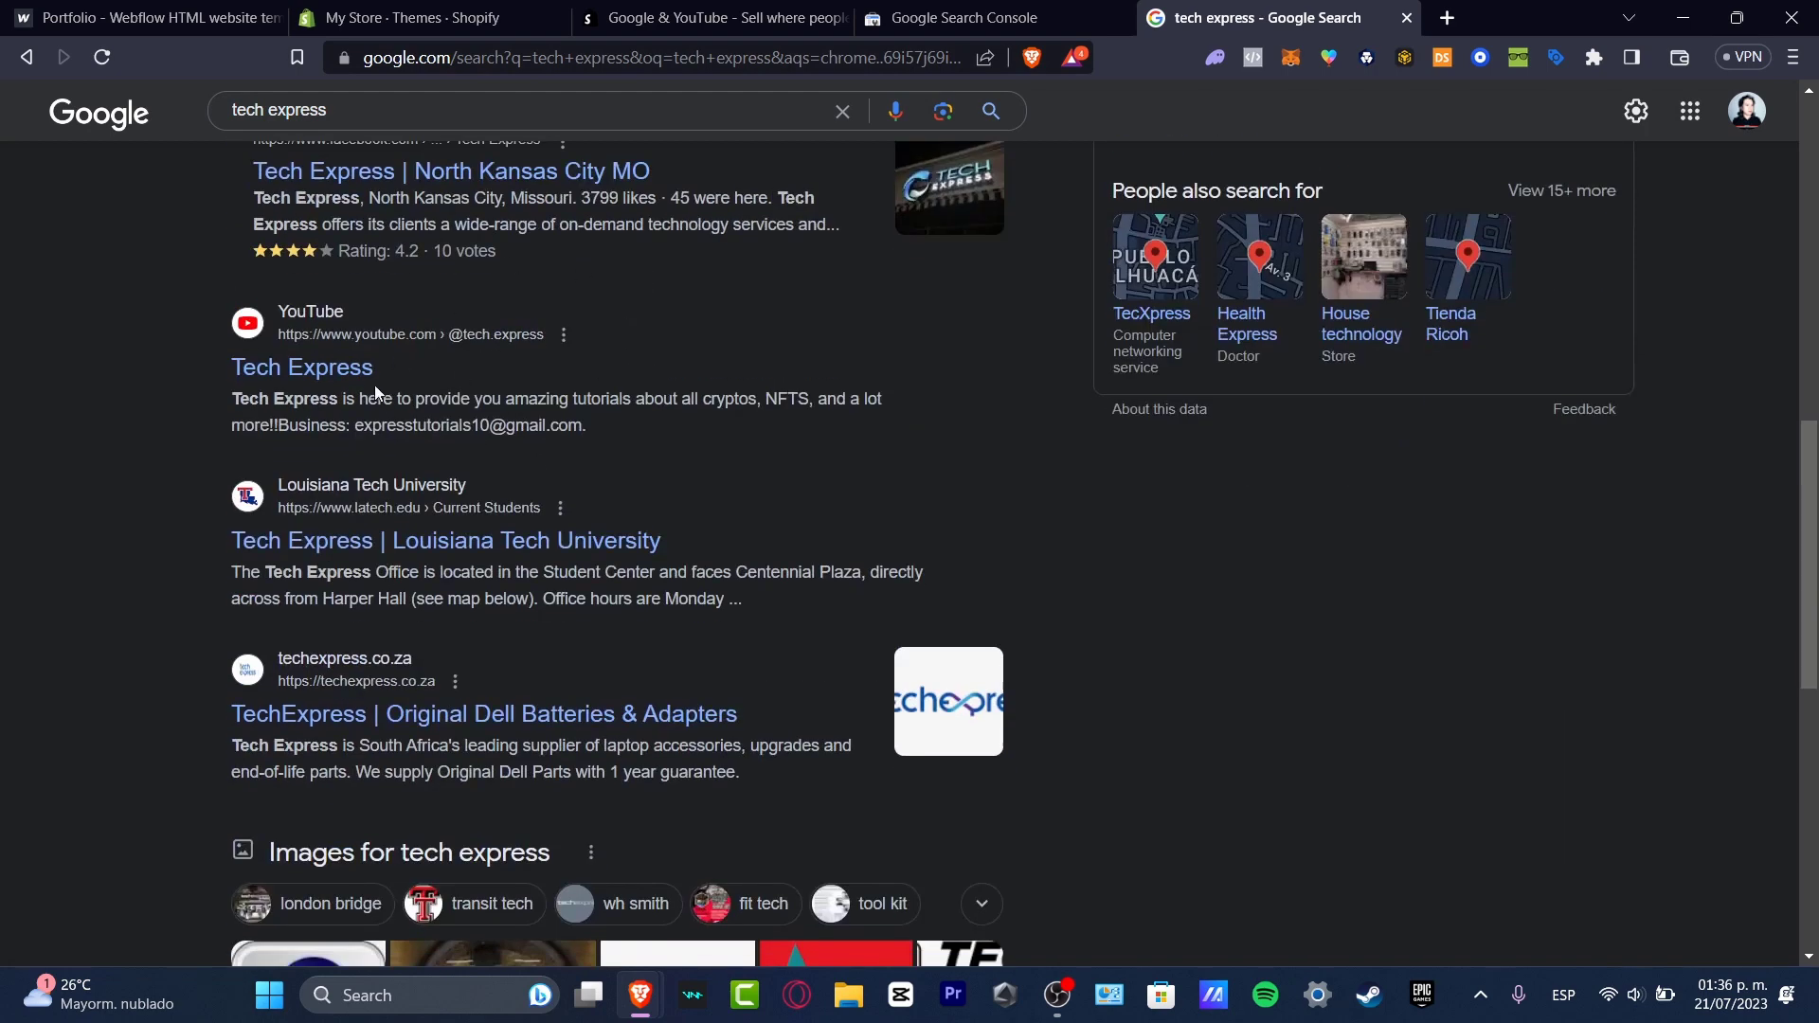
click(351, 372)
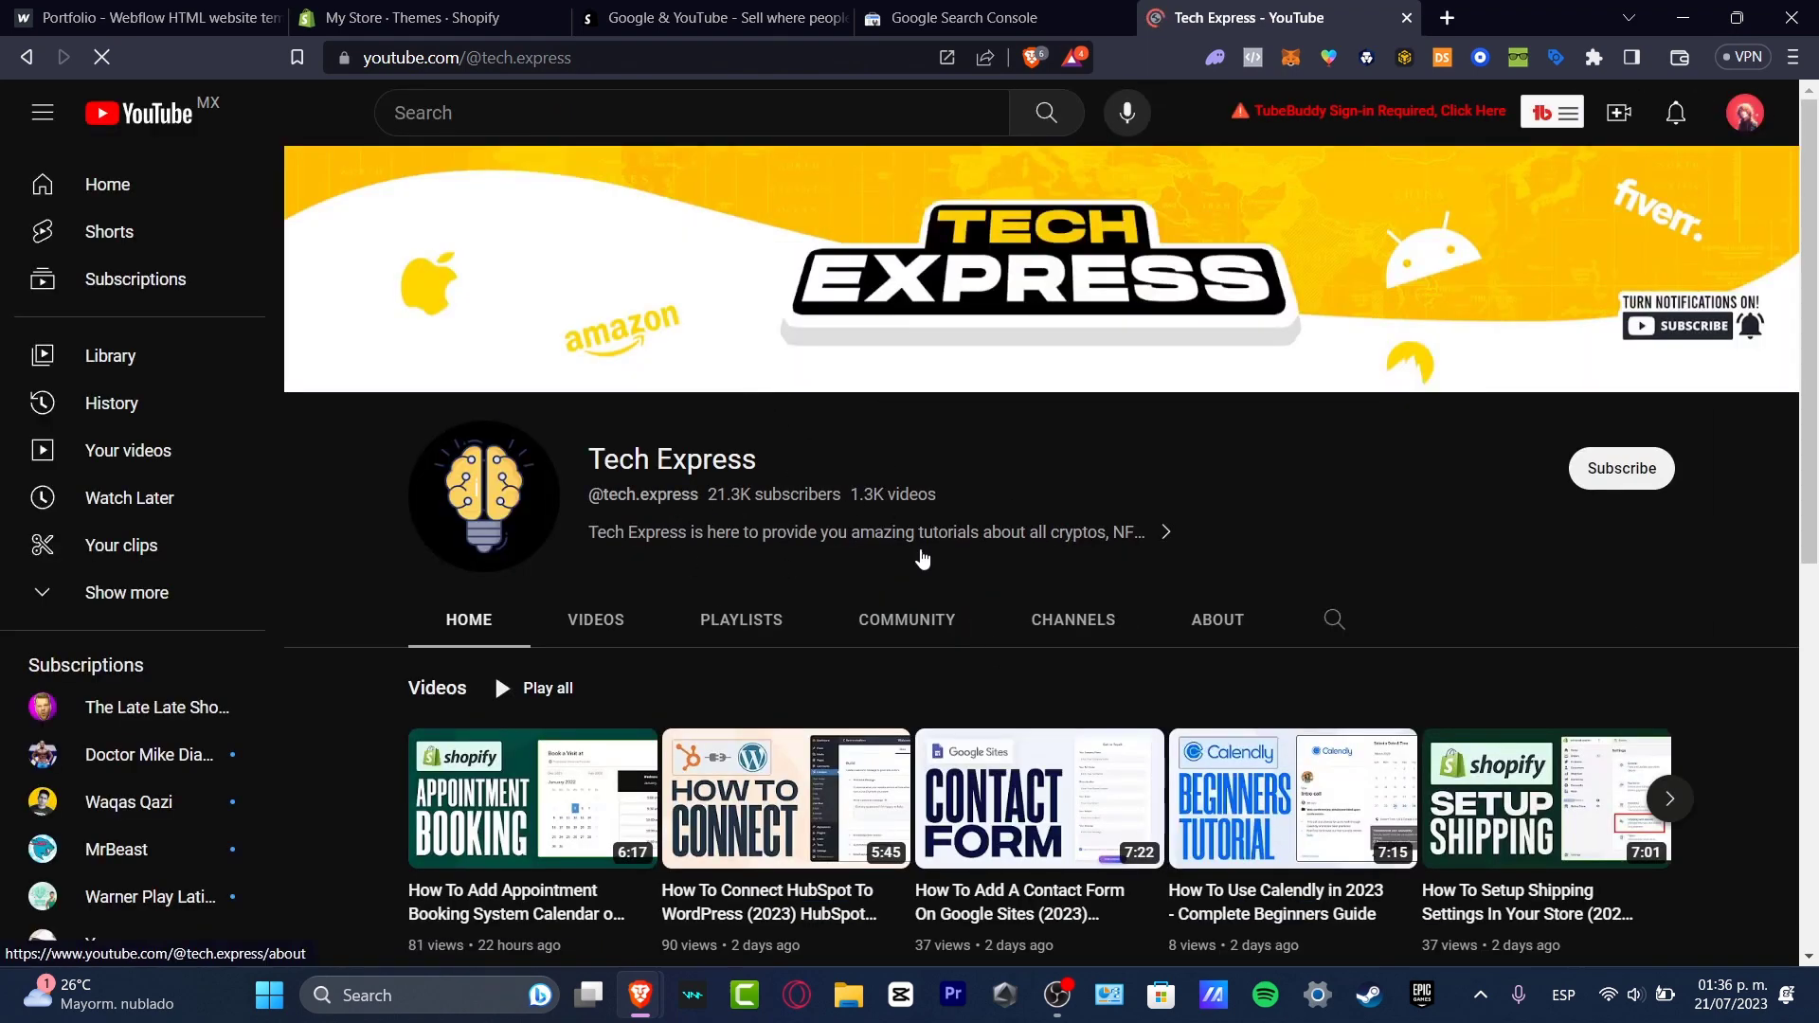
click(976, 17)
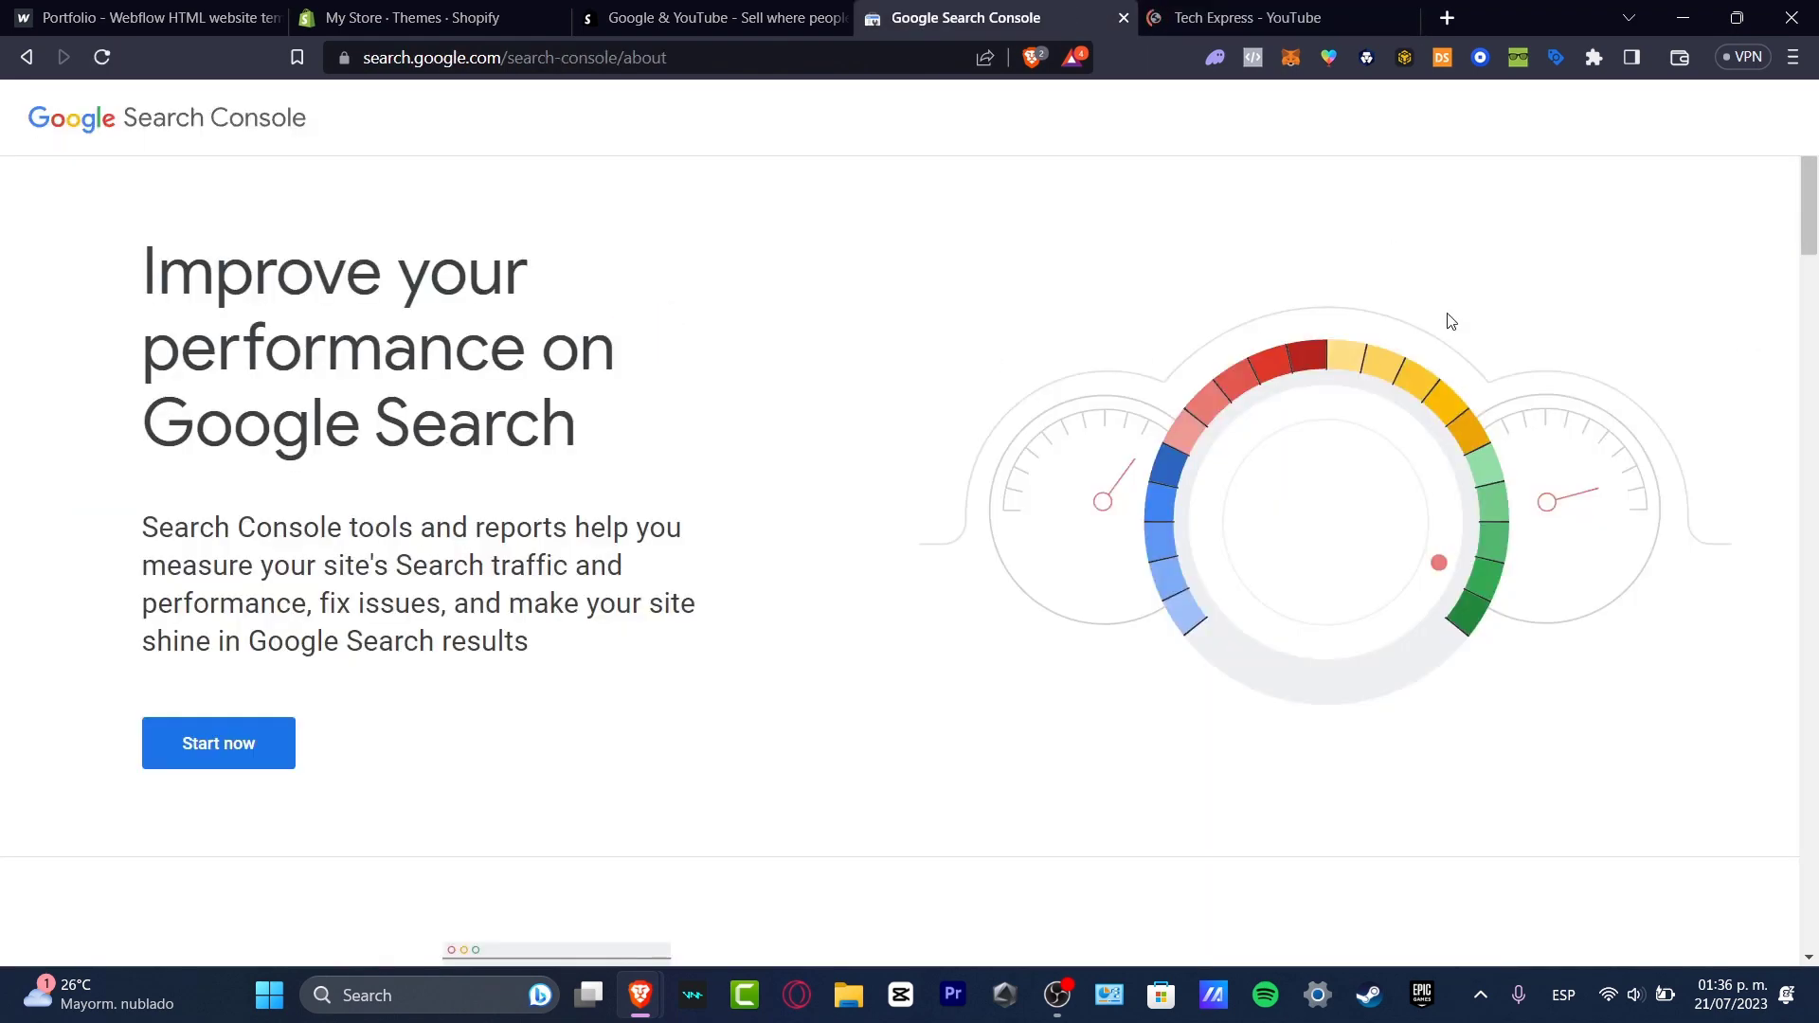
click(1263, 12)
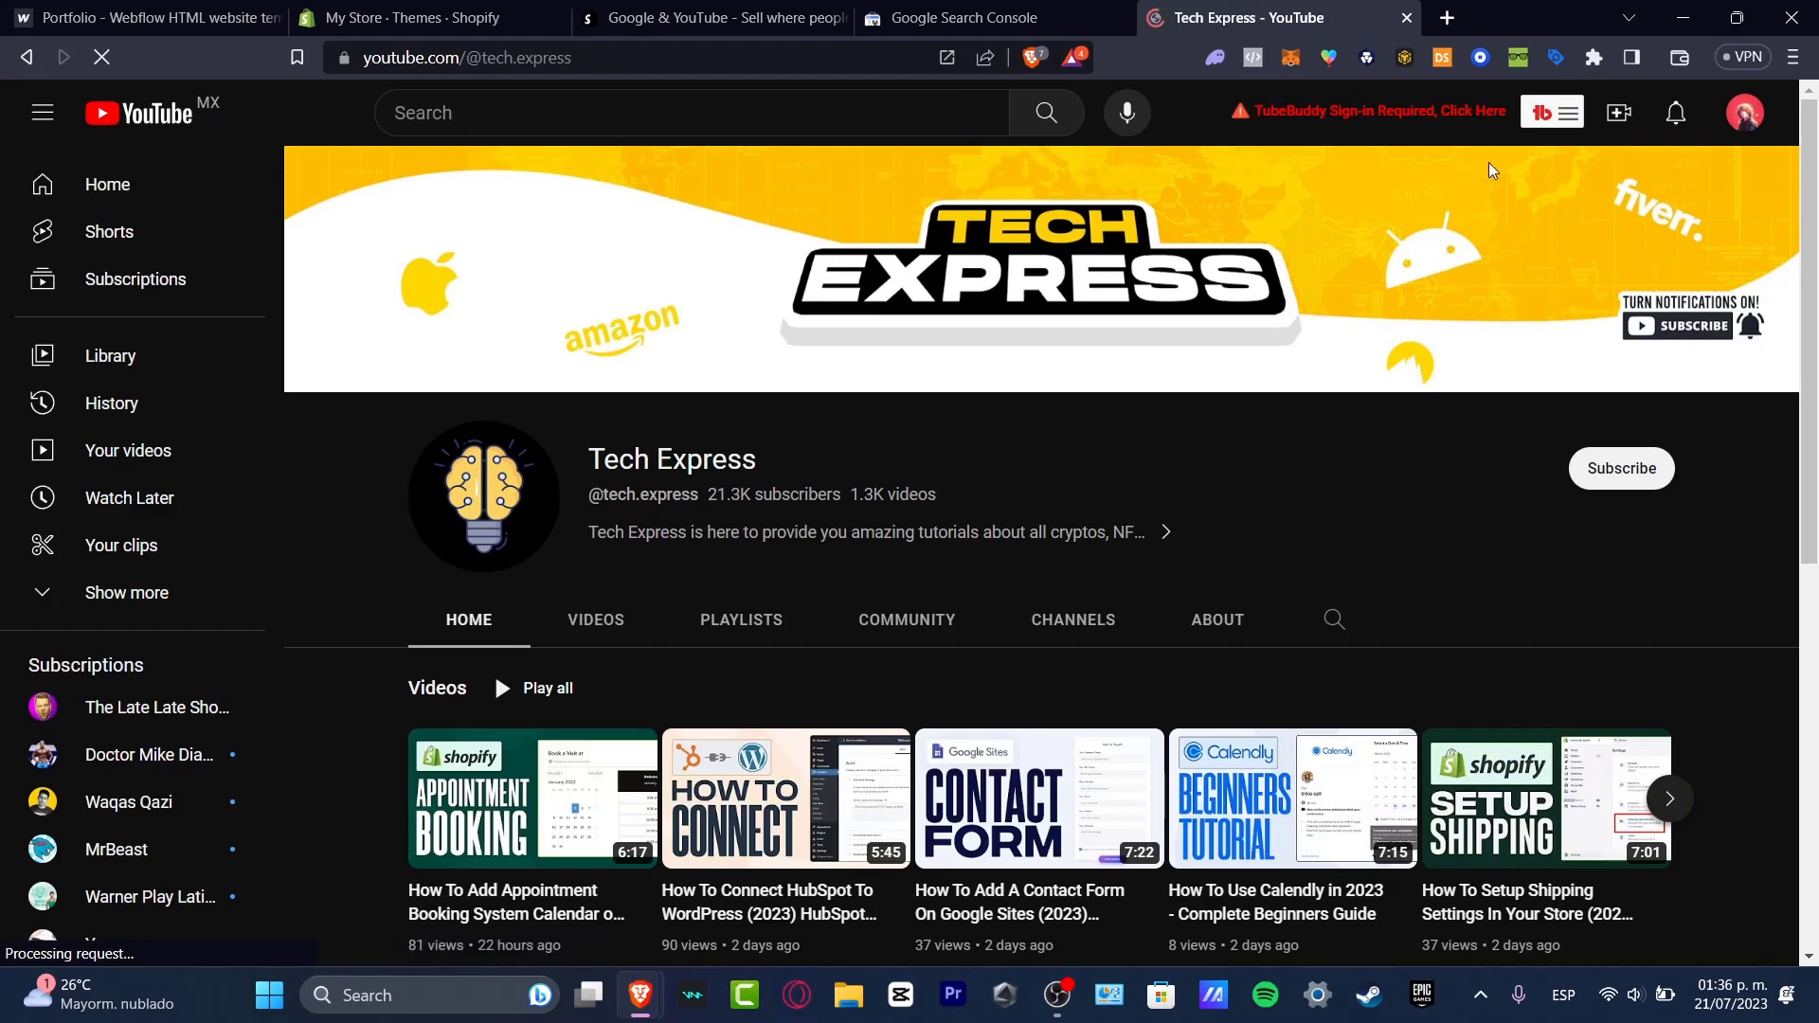
click(1061, 13)
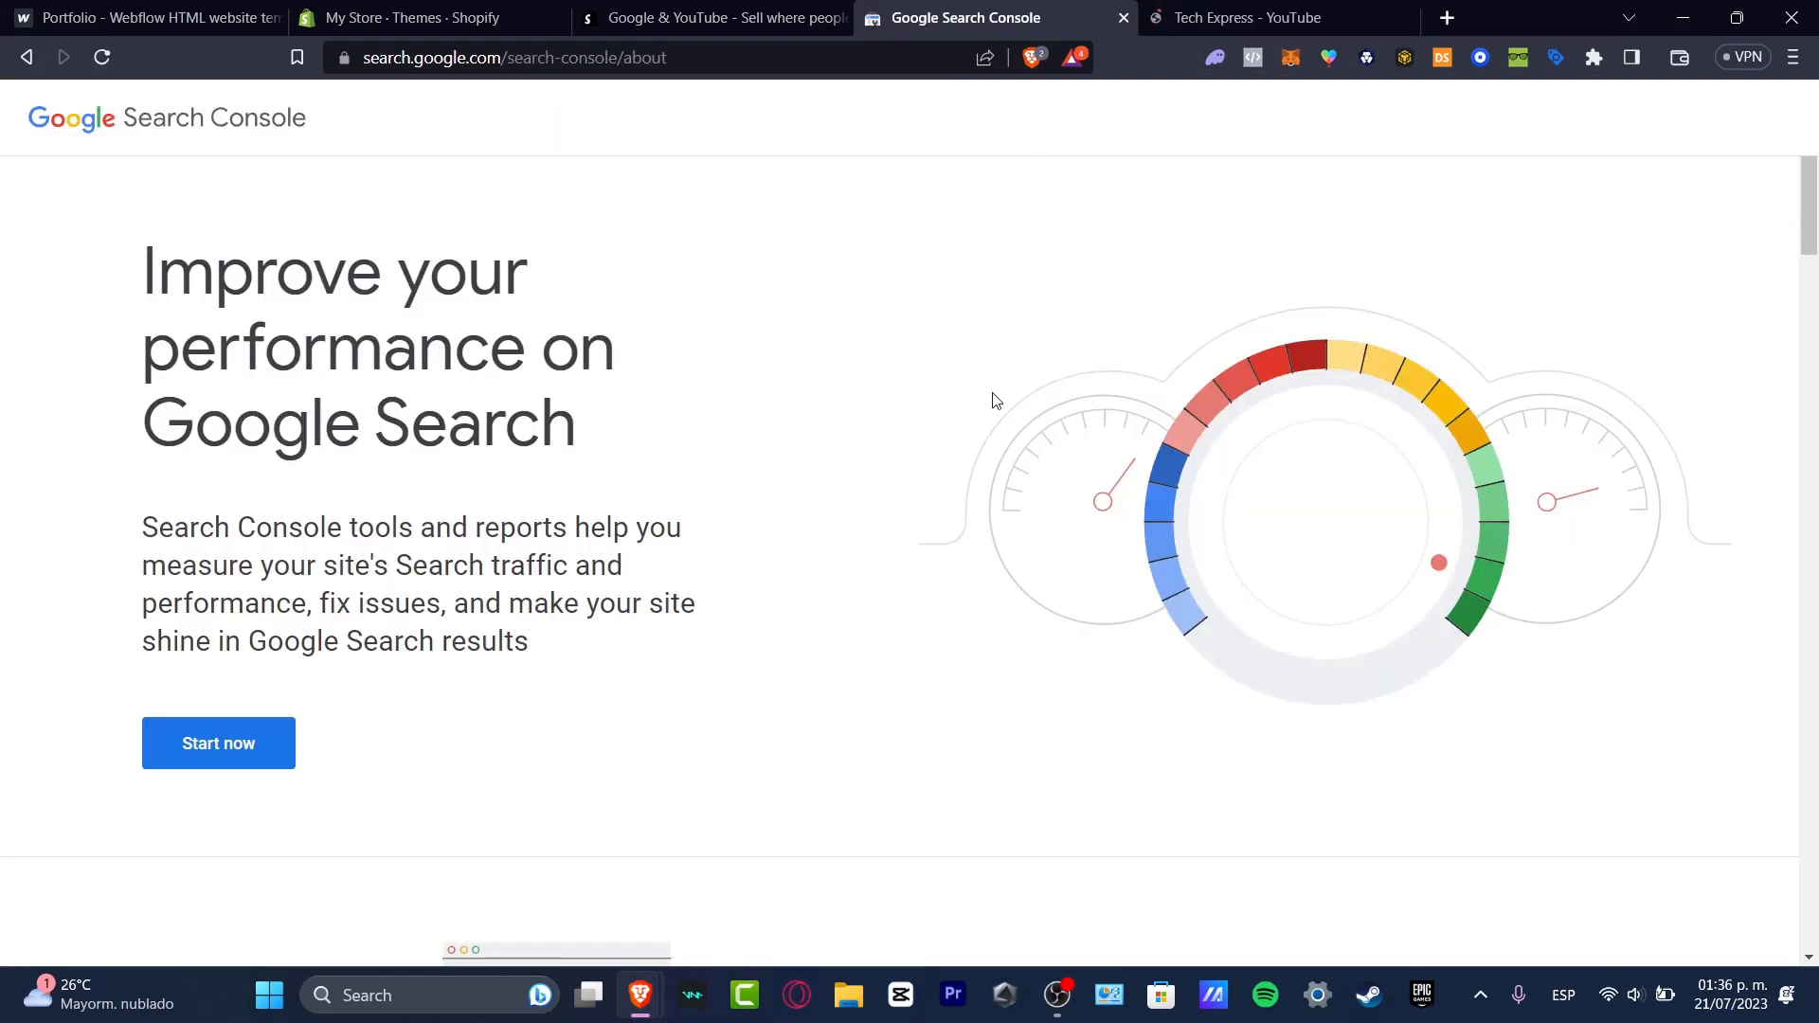
Step: Close the Tech Express YouTube tab, leaving Search Console in view
click(412, 15)
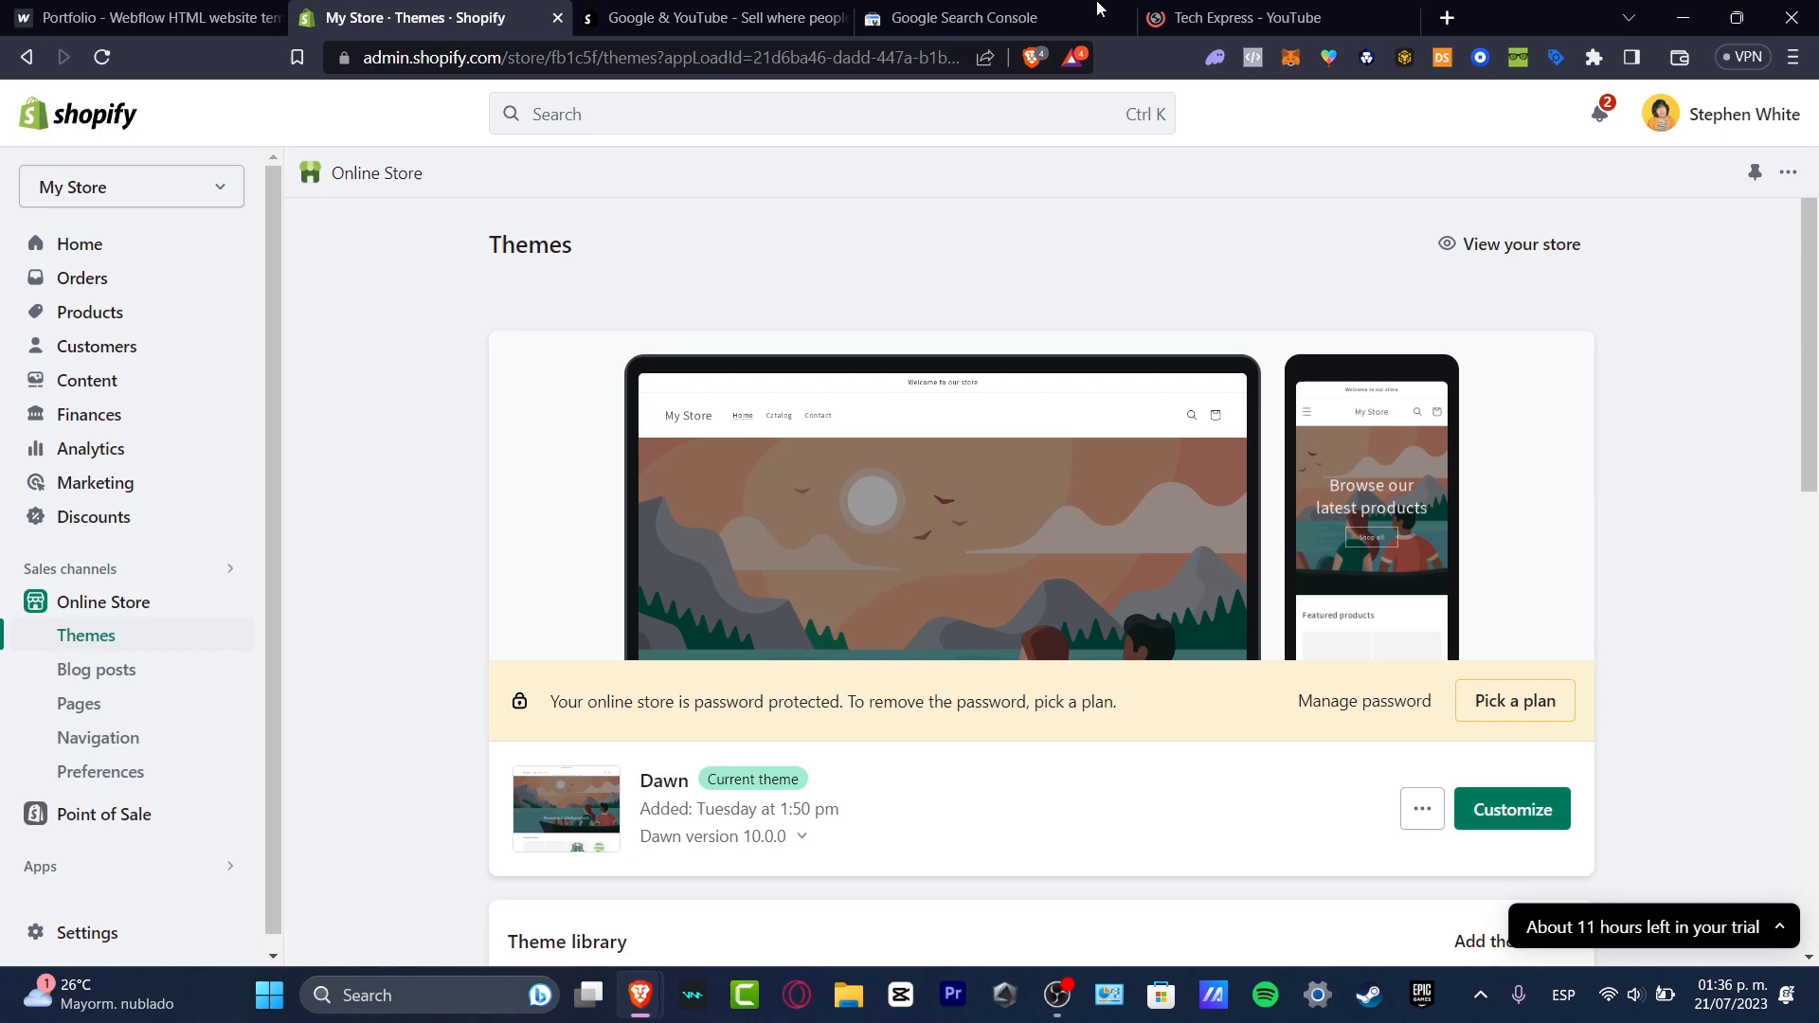
click(1364, 17)
click(1408, 18)
click(1407, 18)
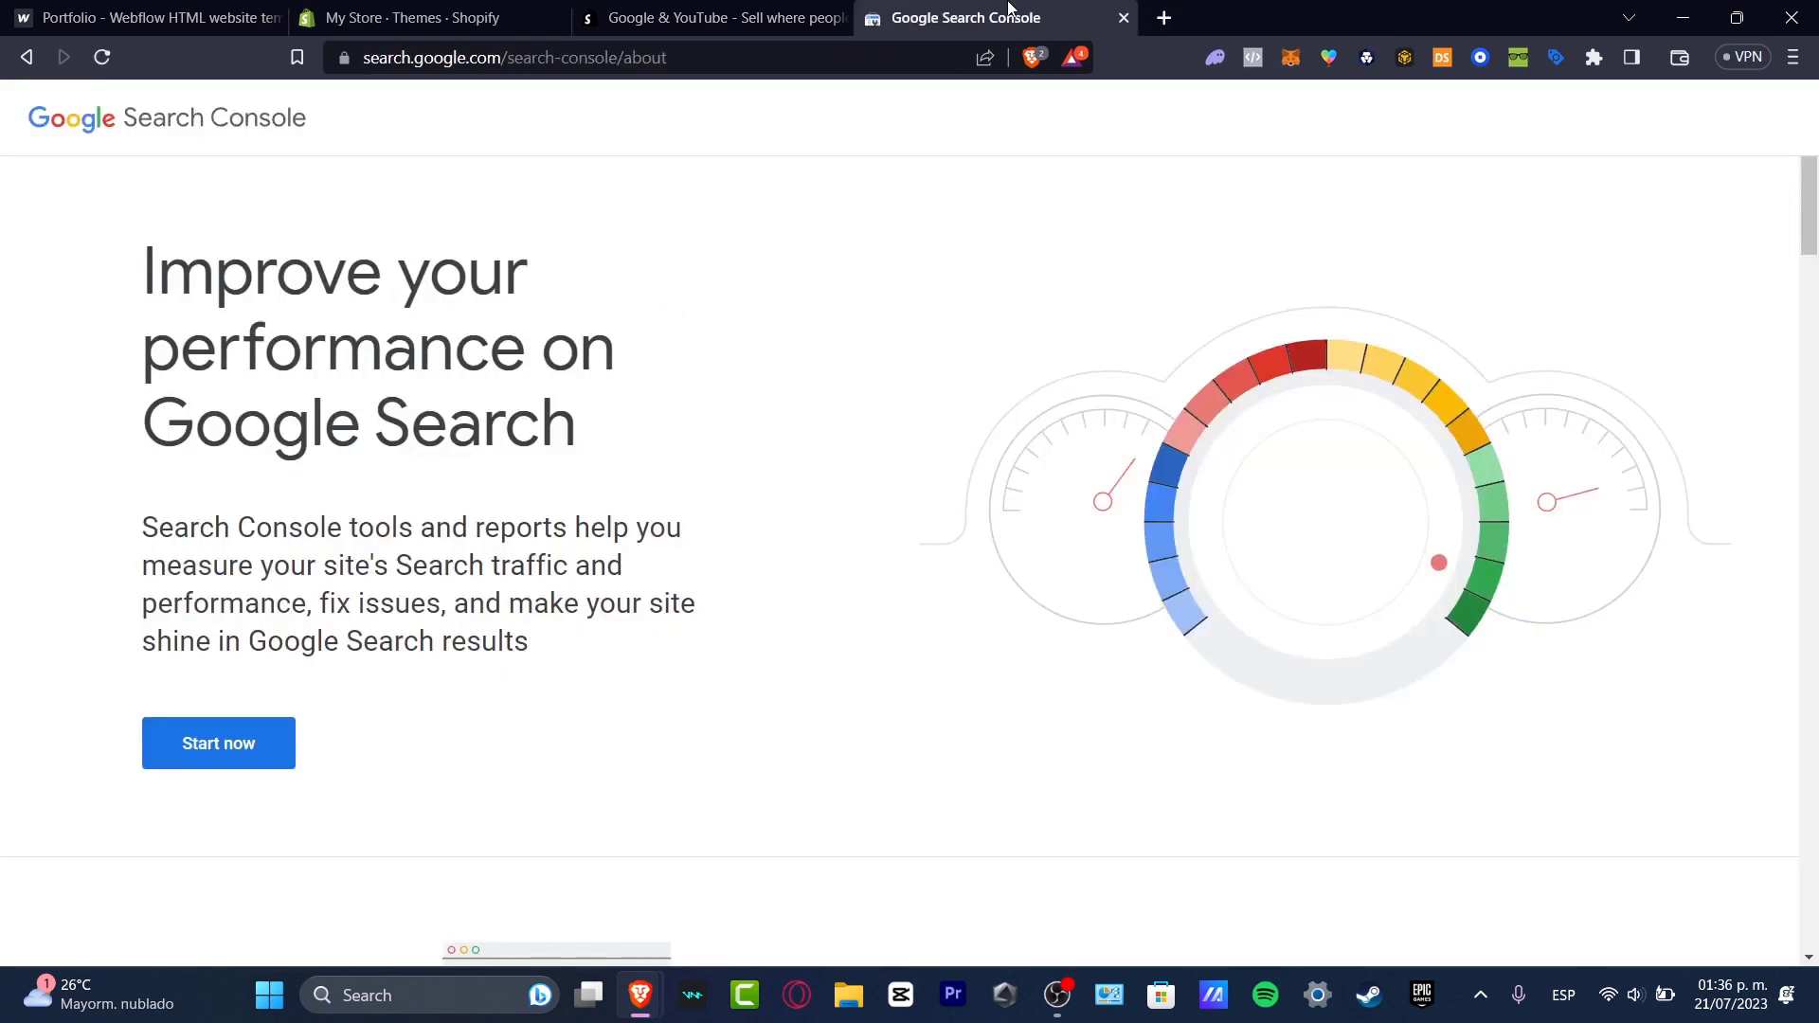
Step: Start Search Console, dismiss the welcome popup, and choose Add property from the property list
click(243, 759)
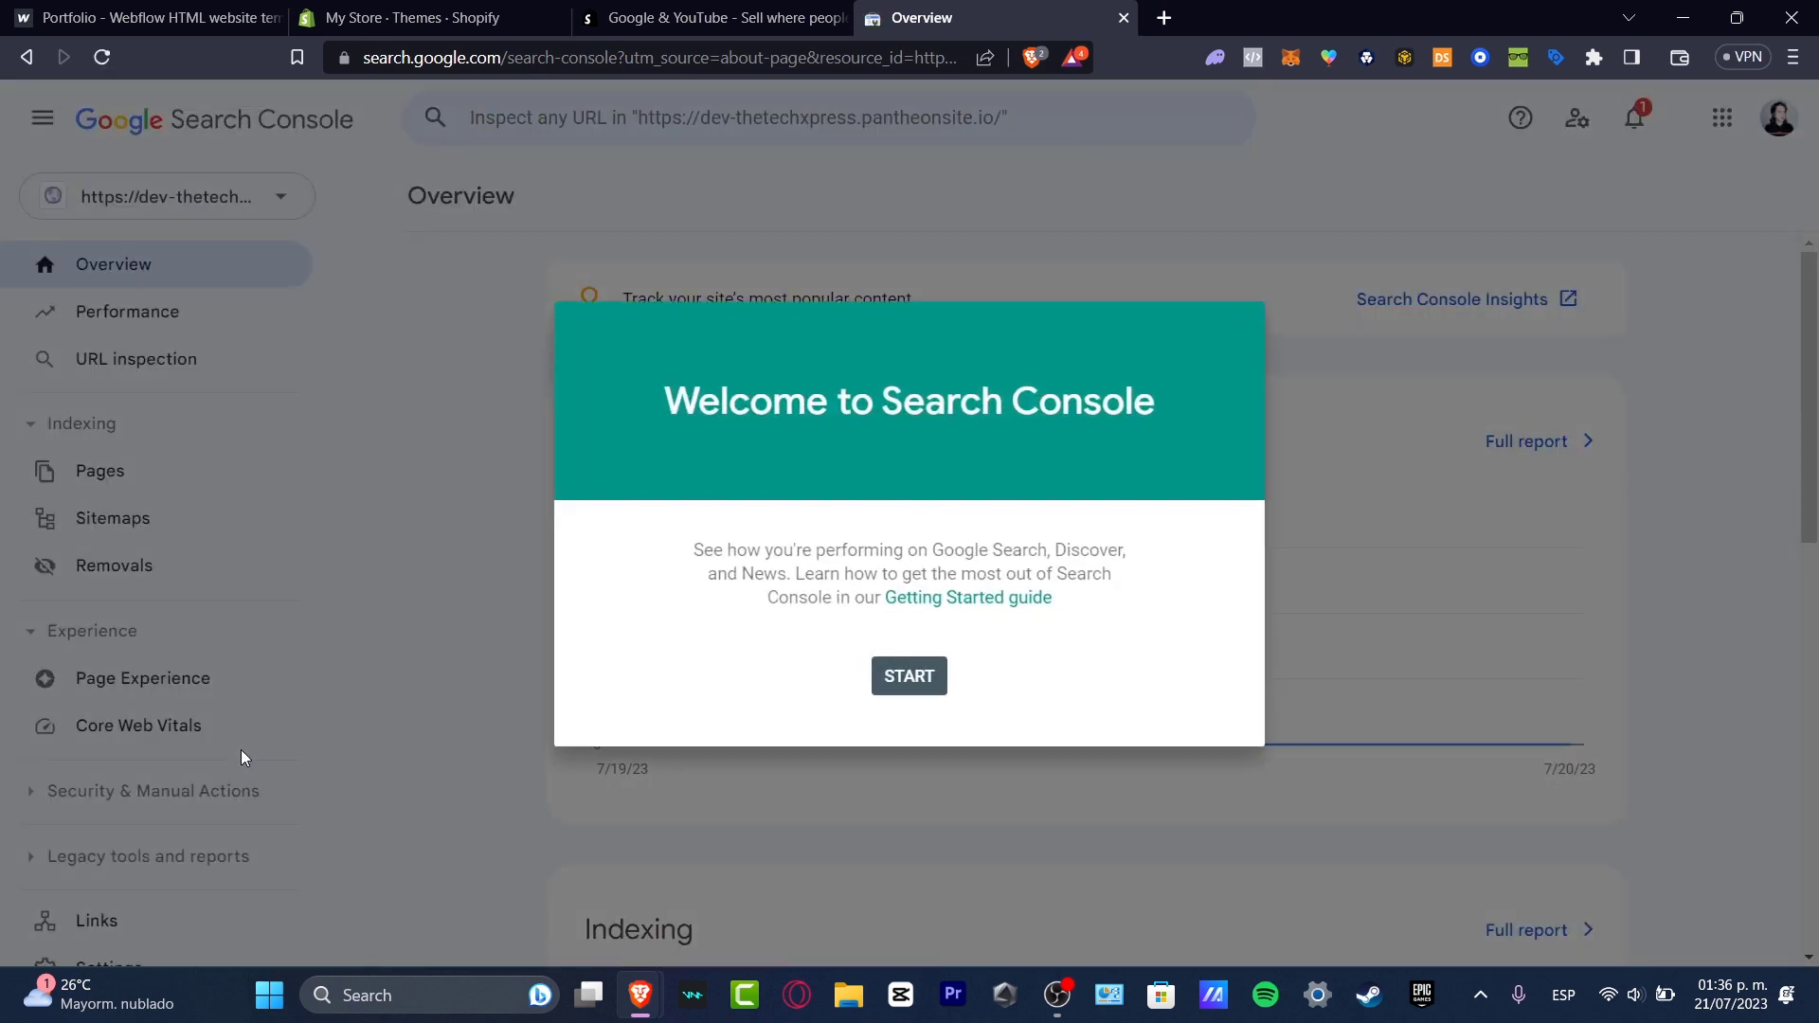
click(949, 680)
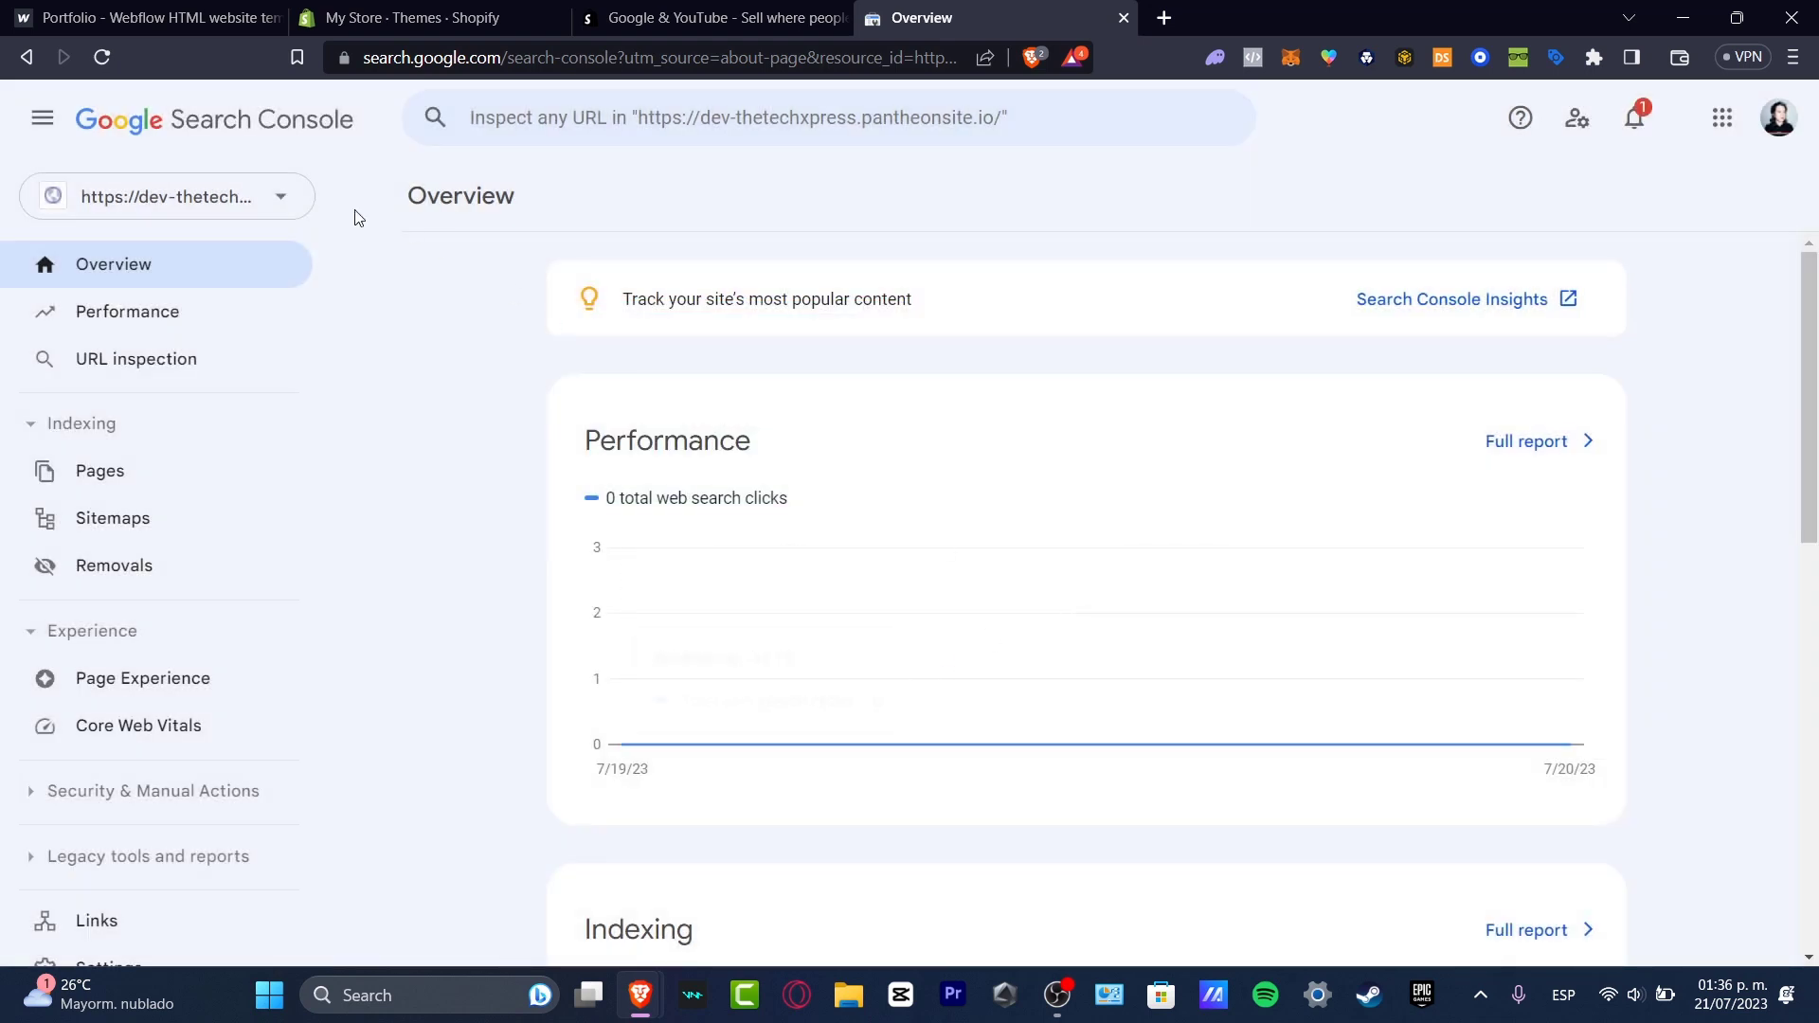
click(199, 197)
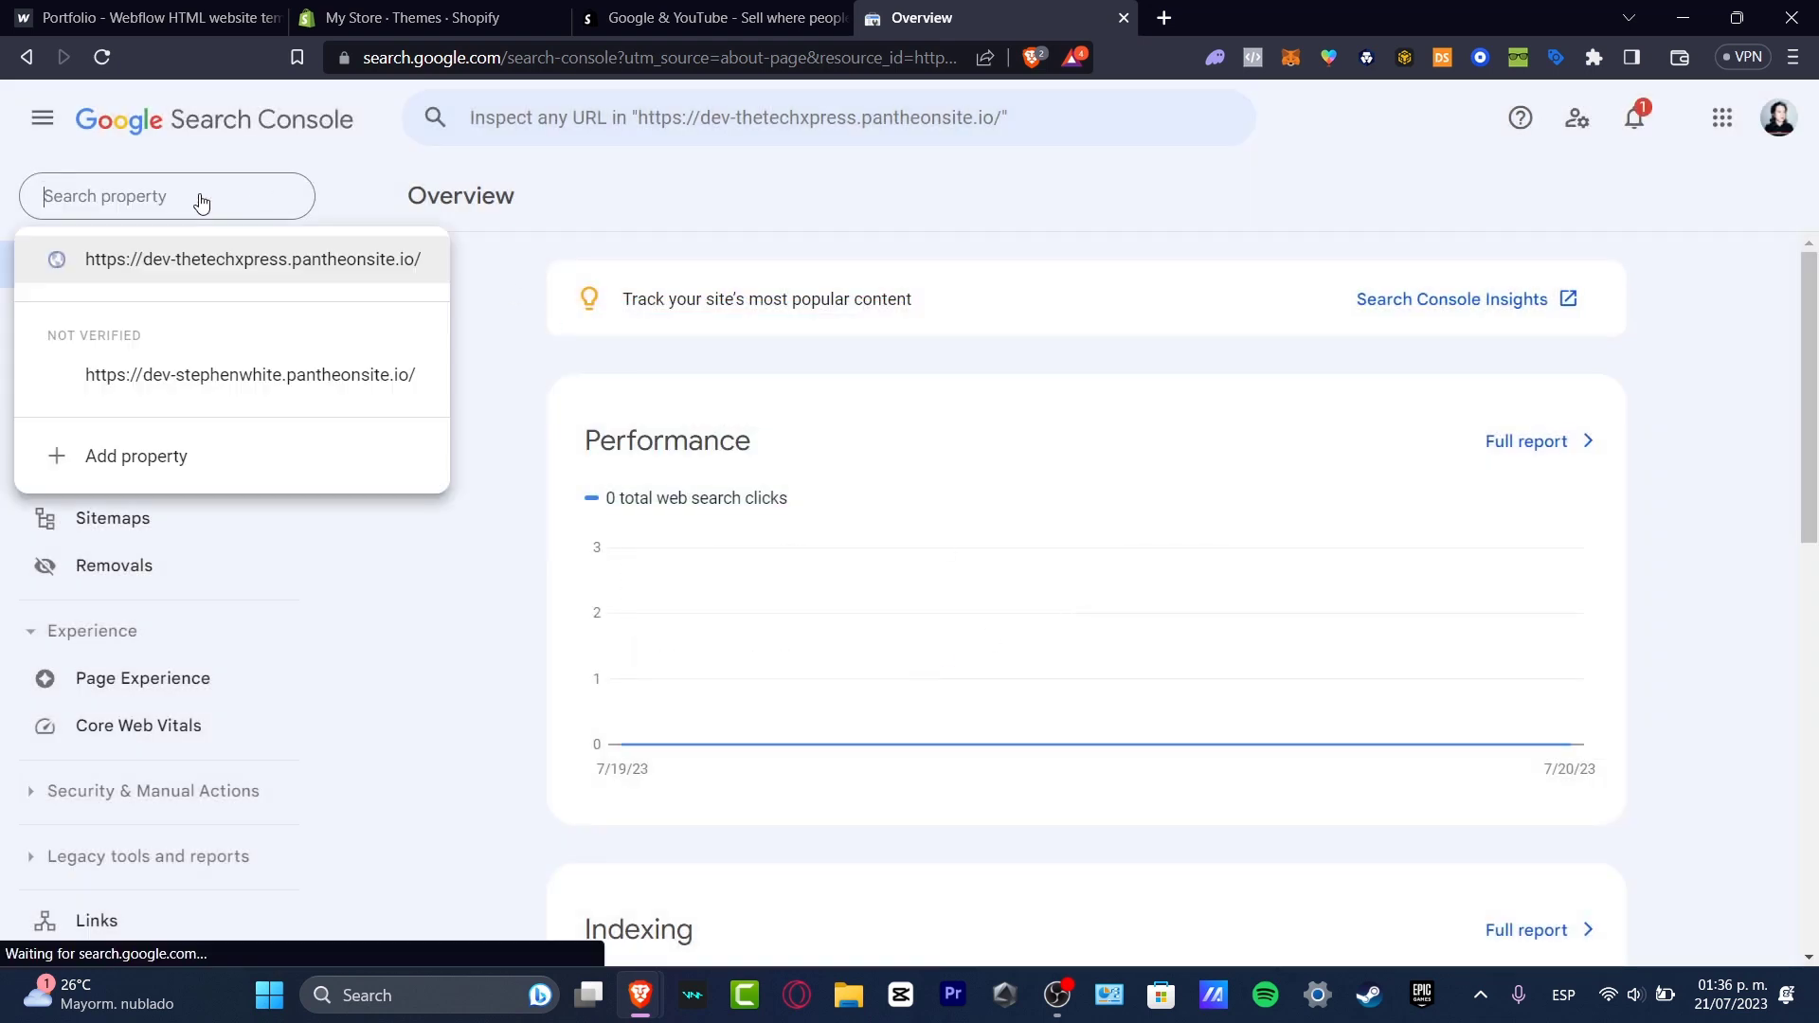
click(247, 457)
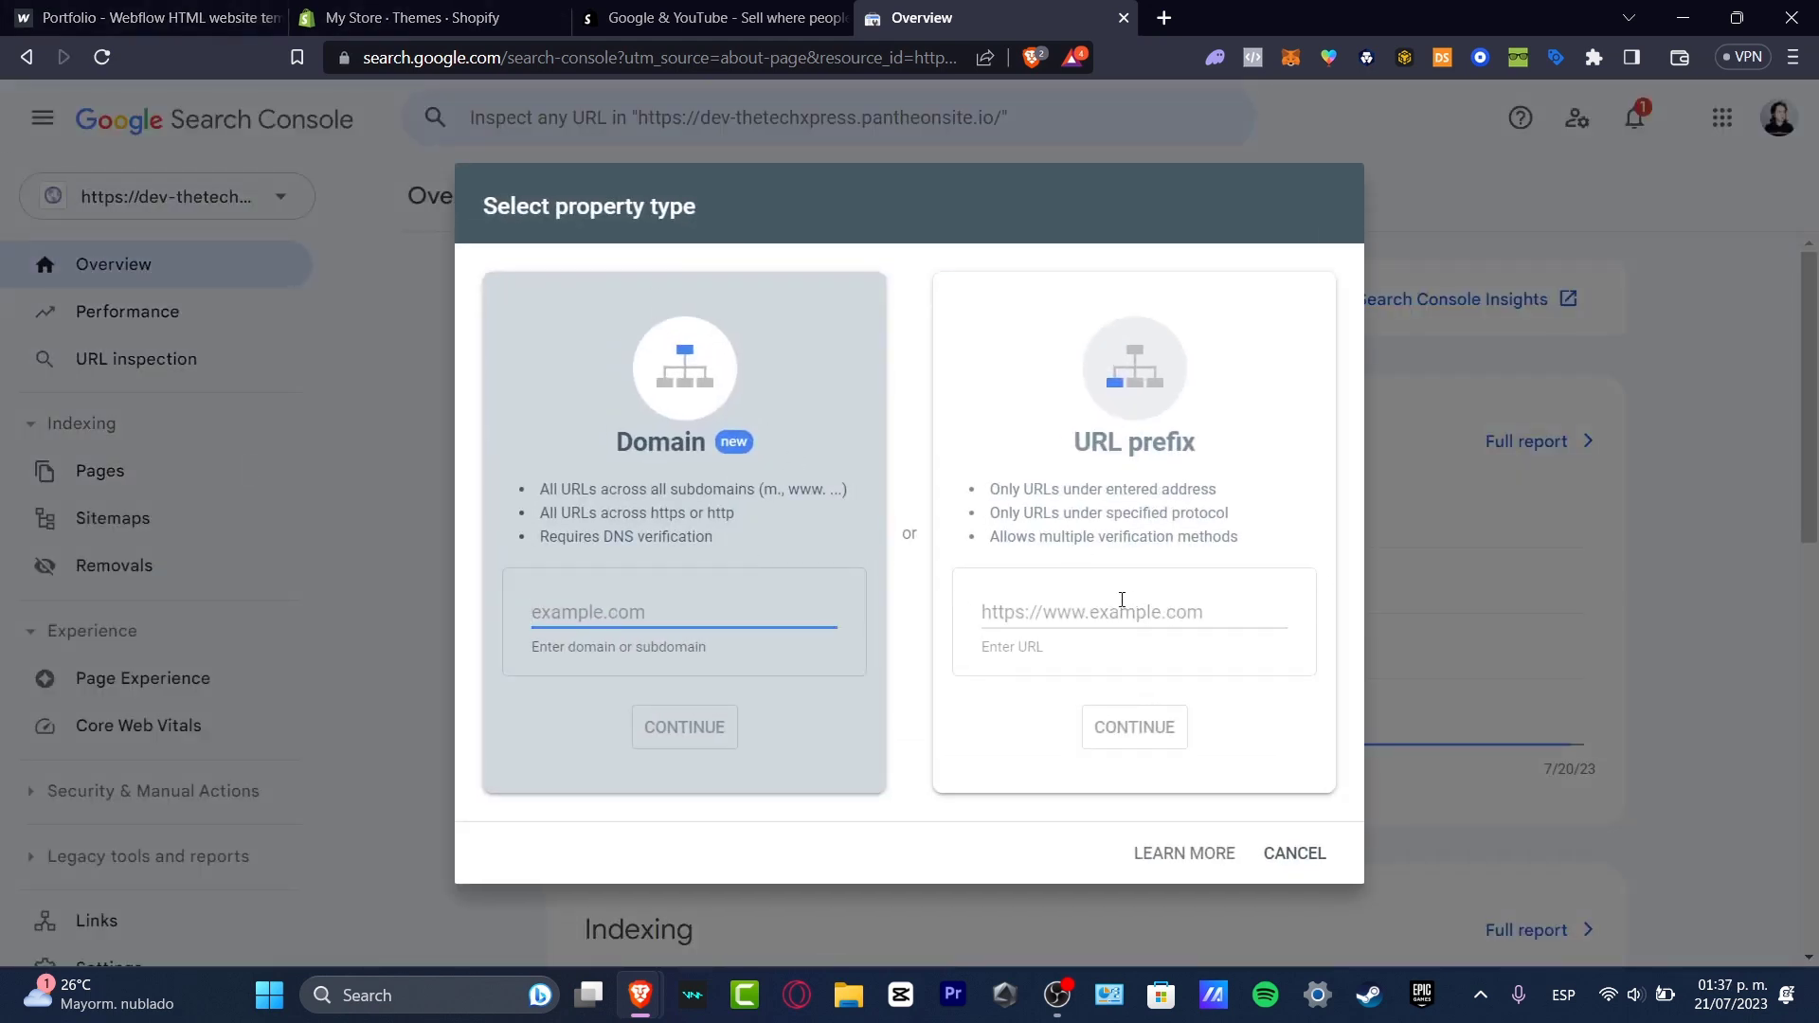
Step: Compare the Domain and URL prefix property types, choose URL prefix, and switch to the Shopify Themes tab
click(1149, 485)
click(680, 511)
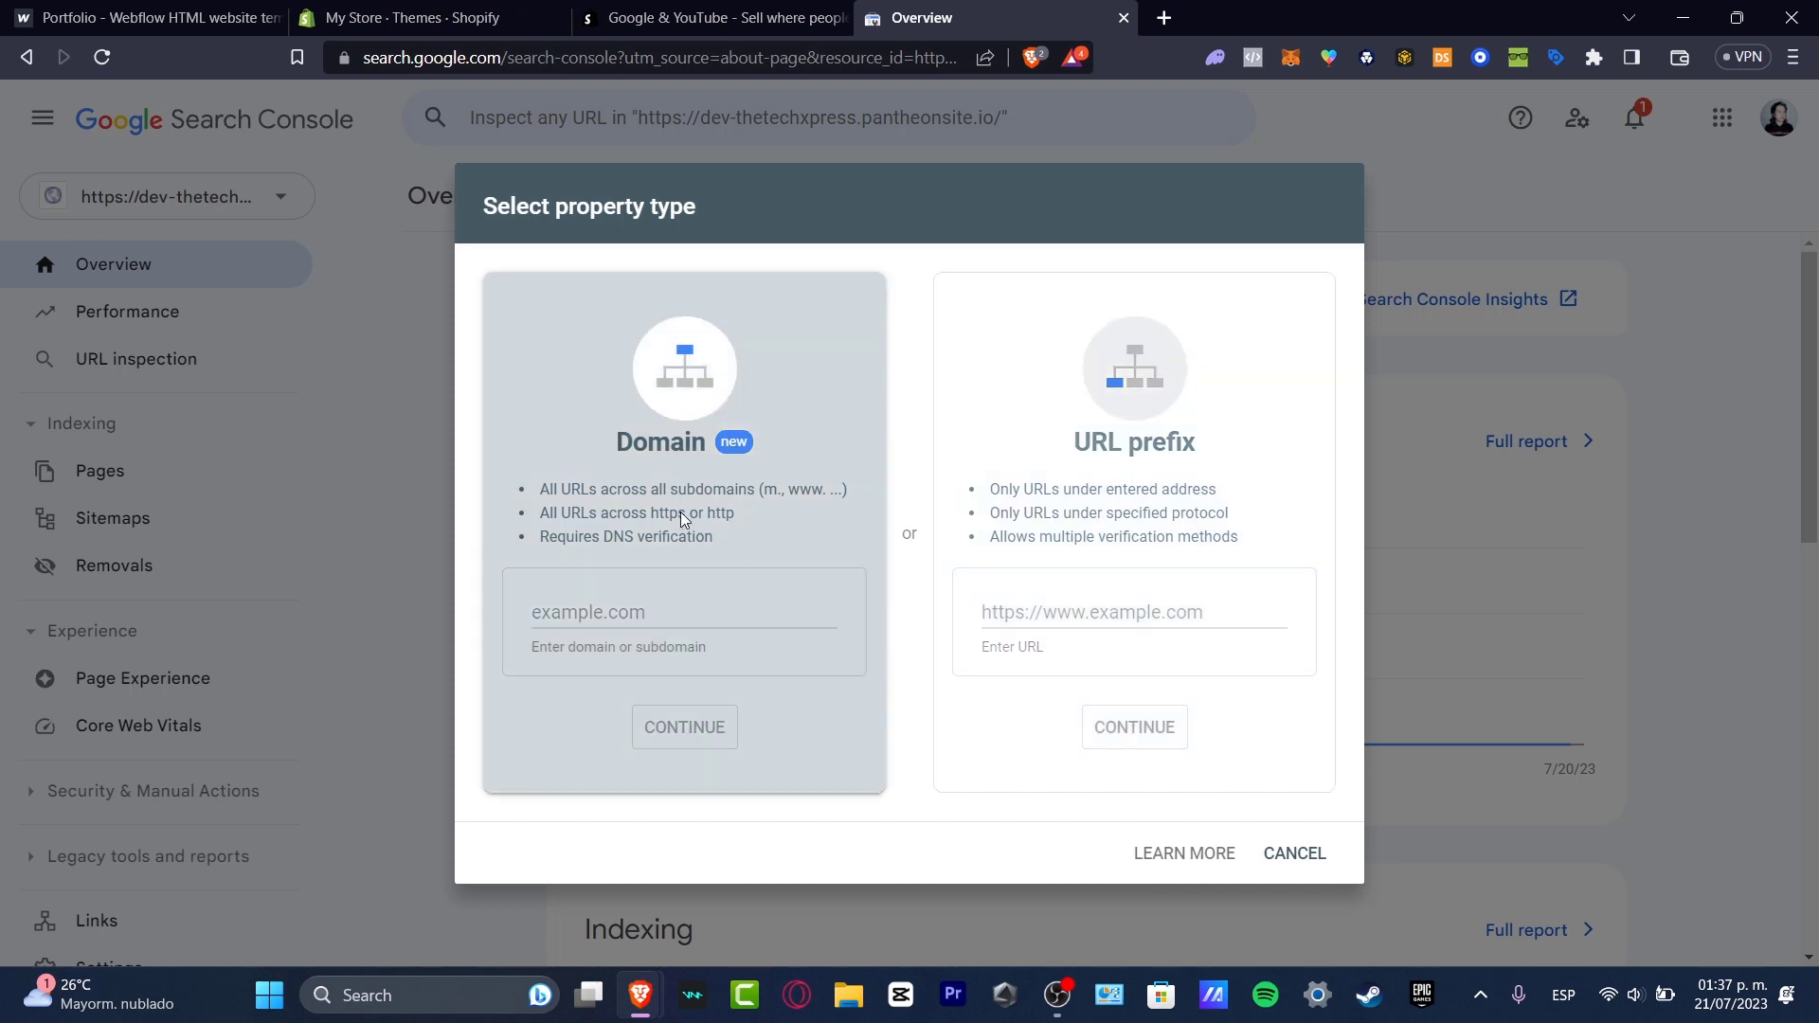
drag(764, 500, 764, 503)
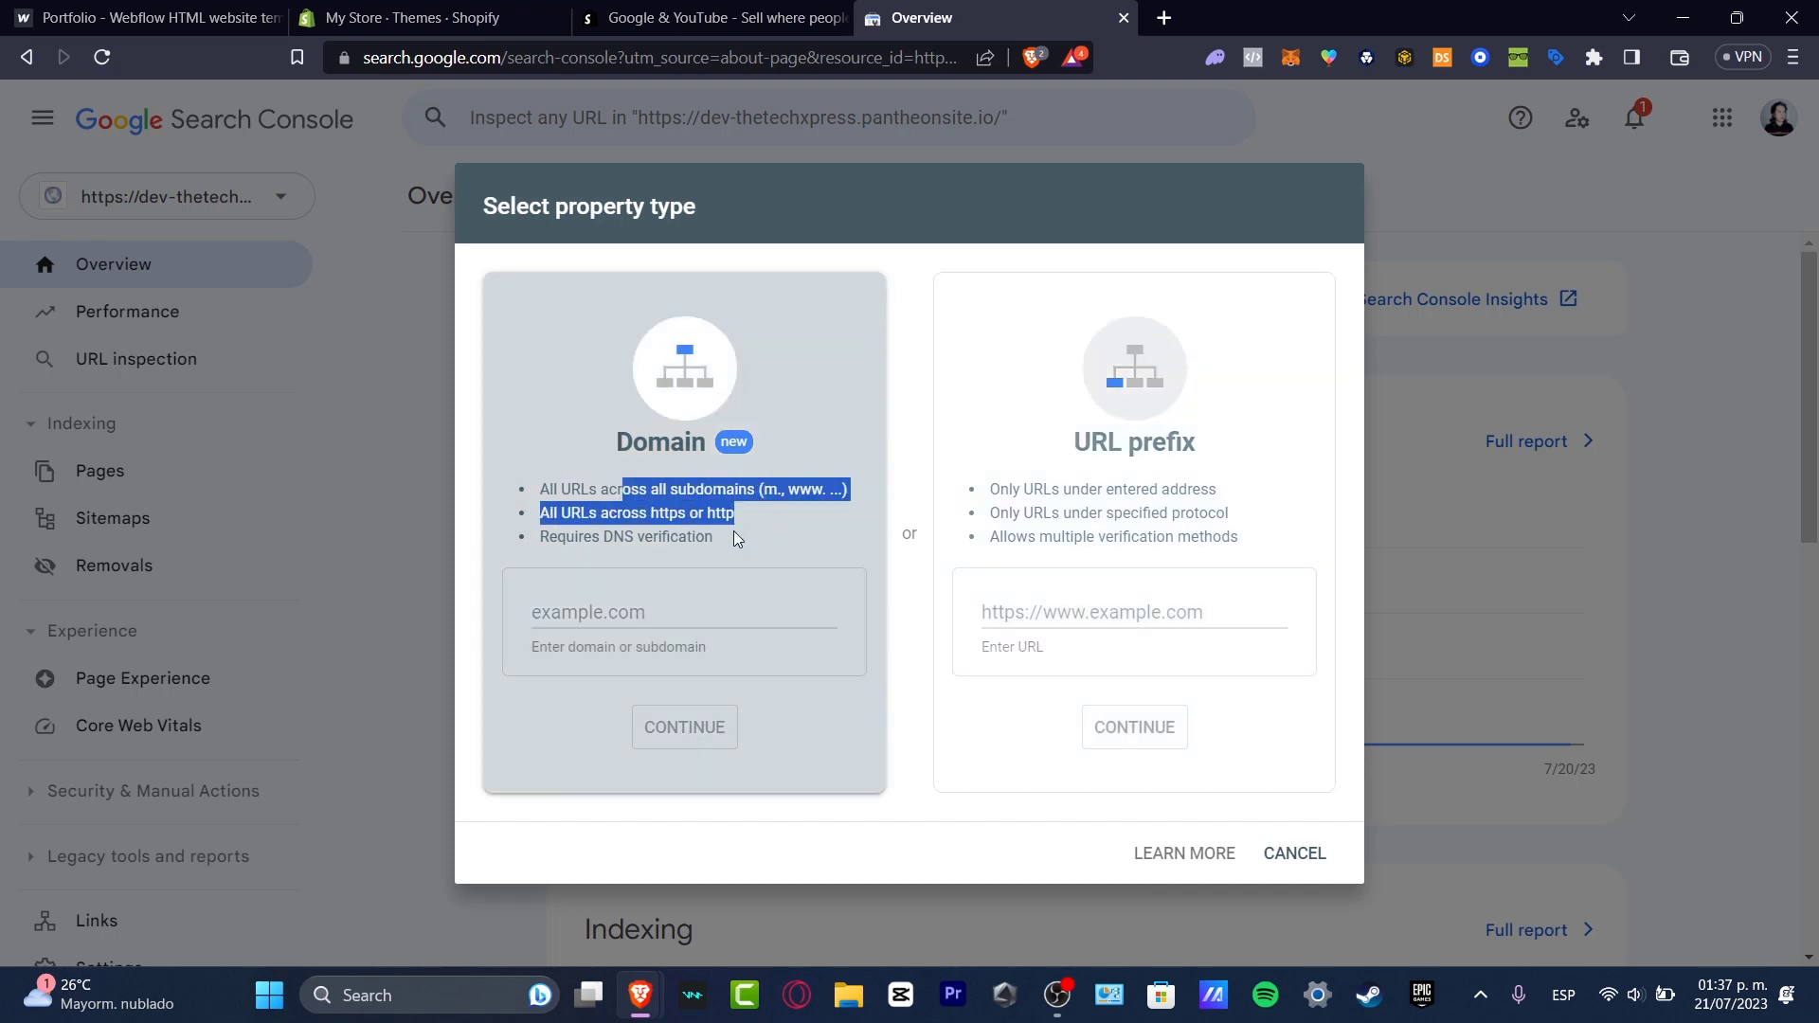
drag(605, 538, 631, 540)
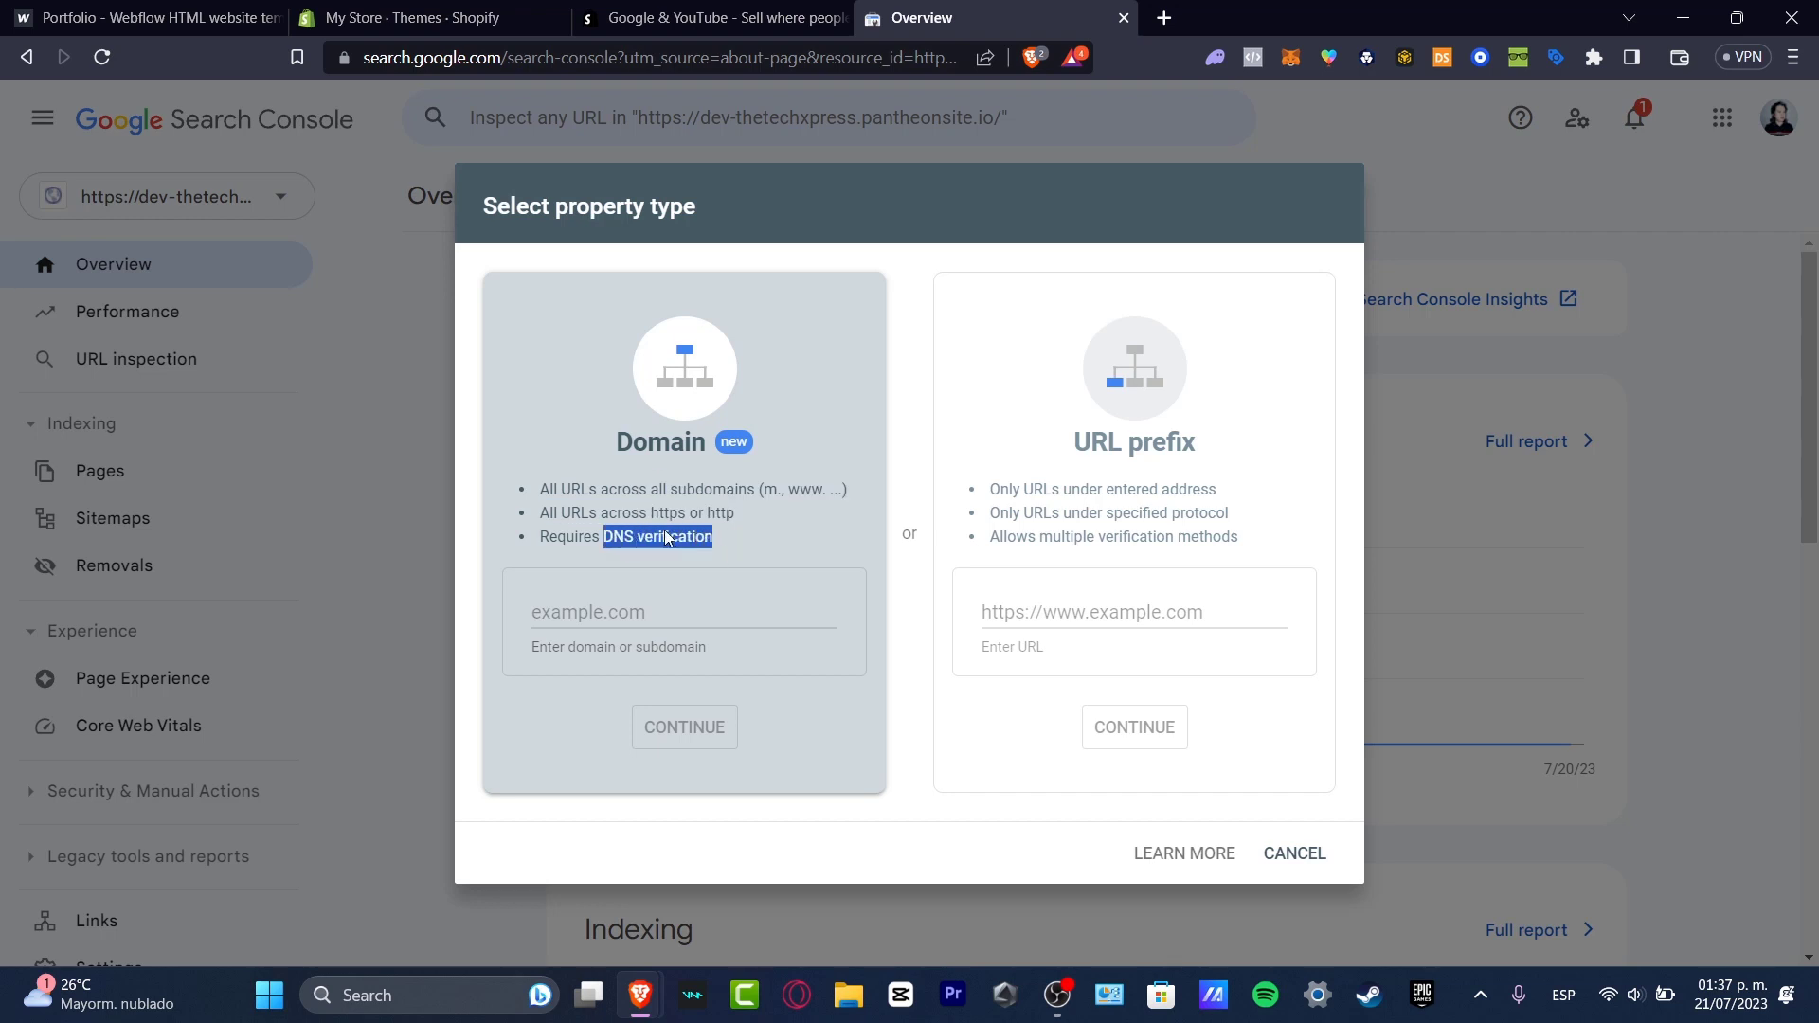
click(737, 538)
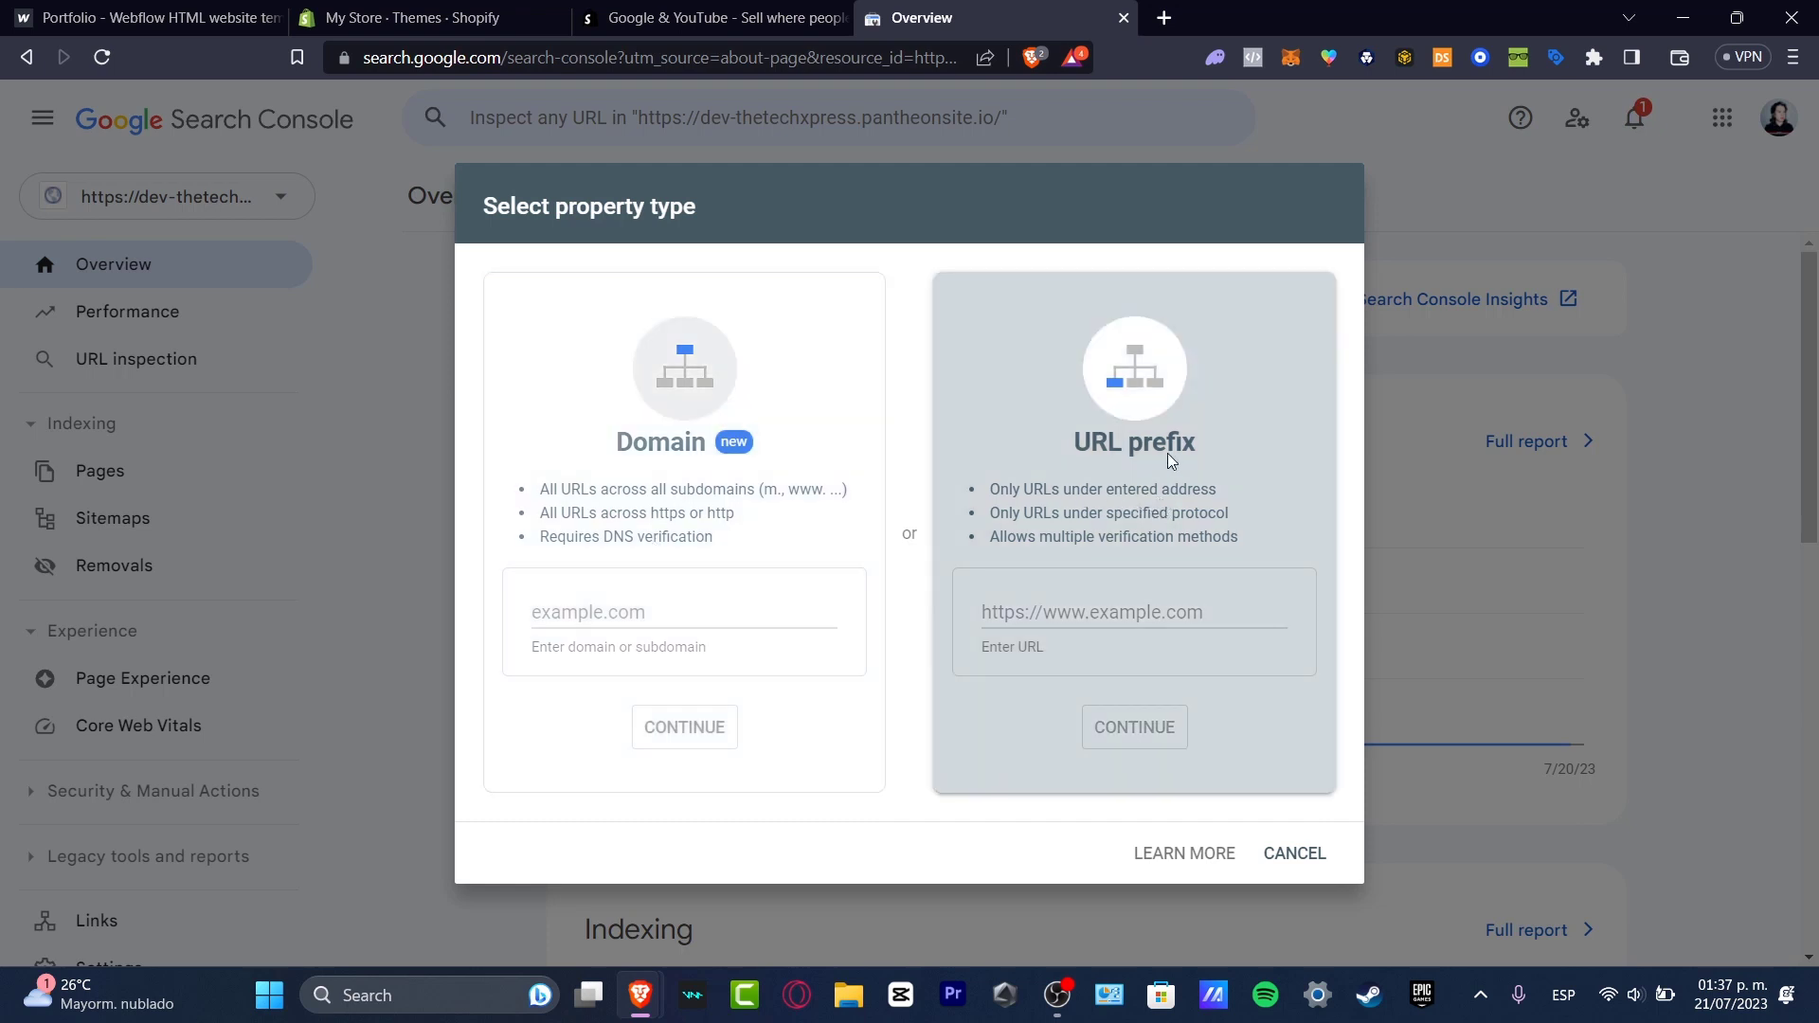
click(1151, 625)
click(515, 13)
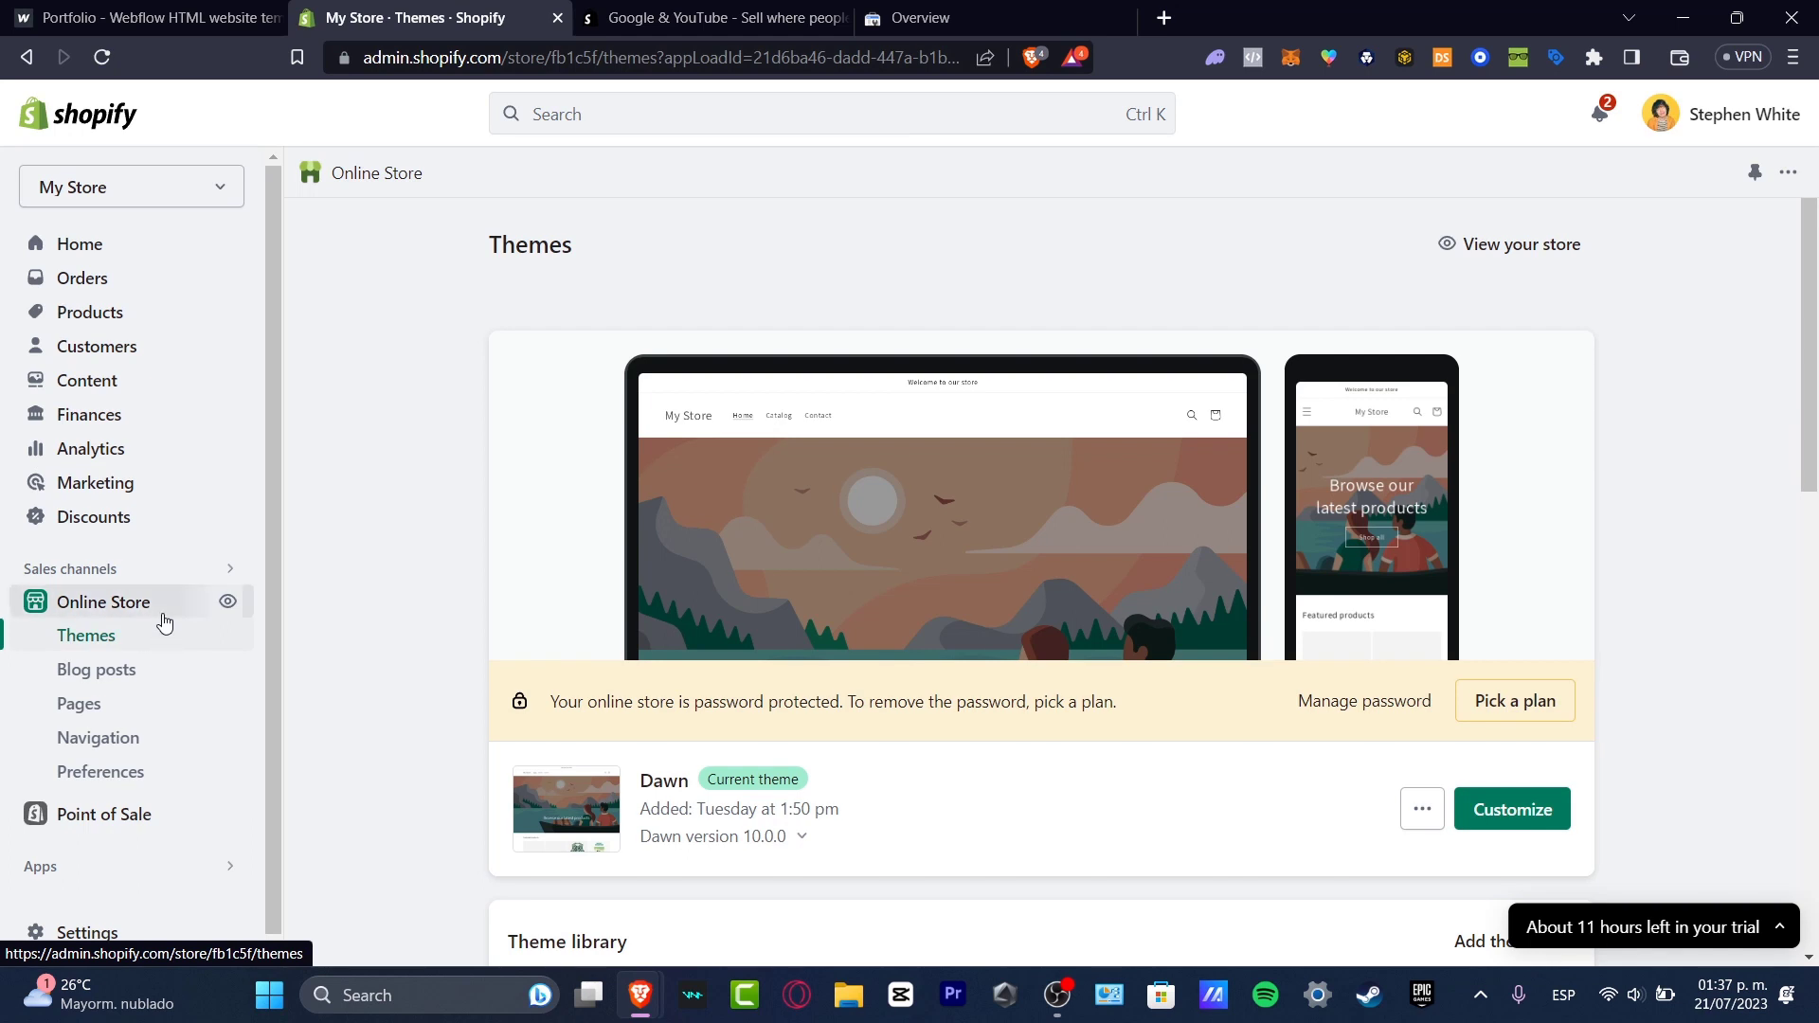
click(1423, 809)
click(1260, 487)
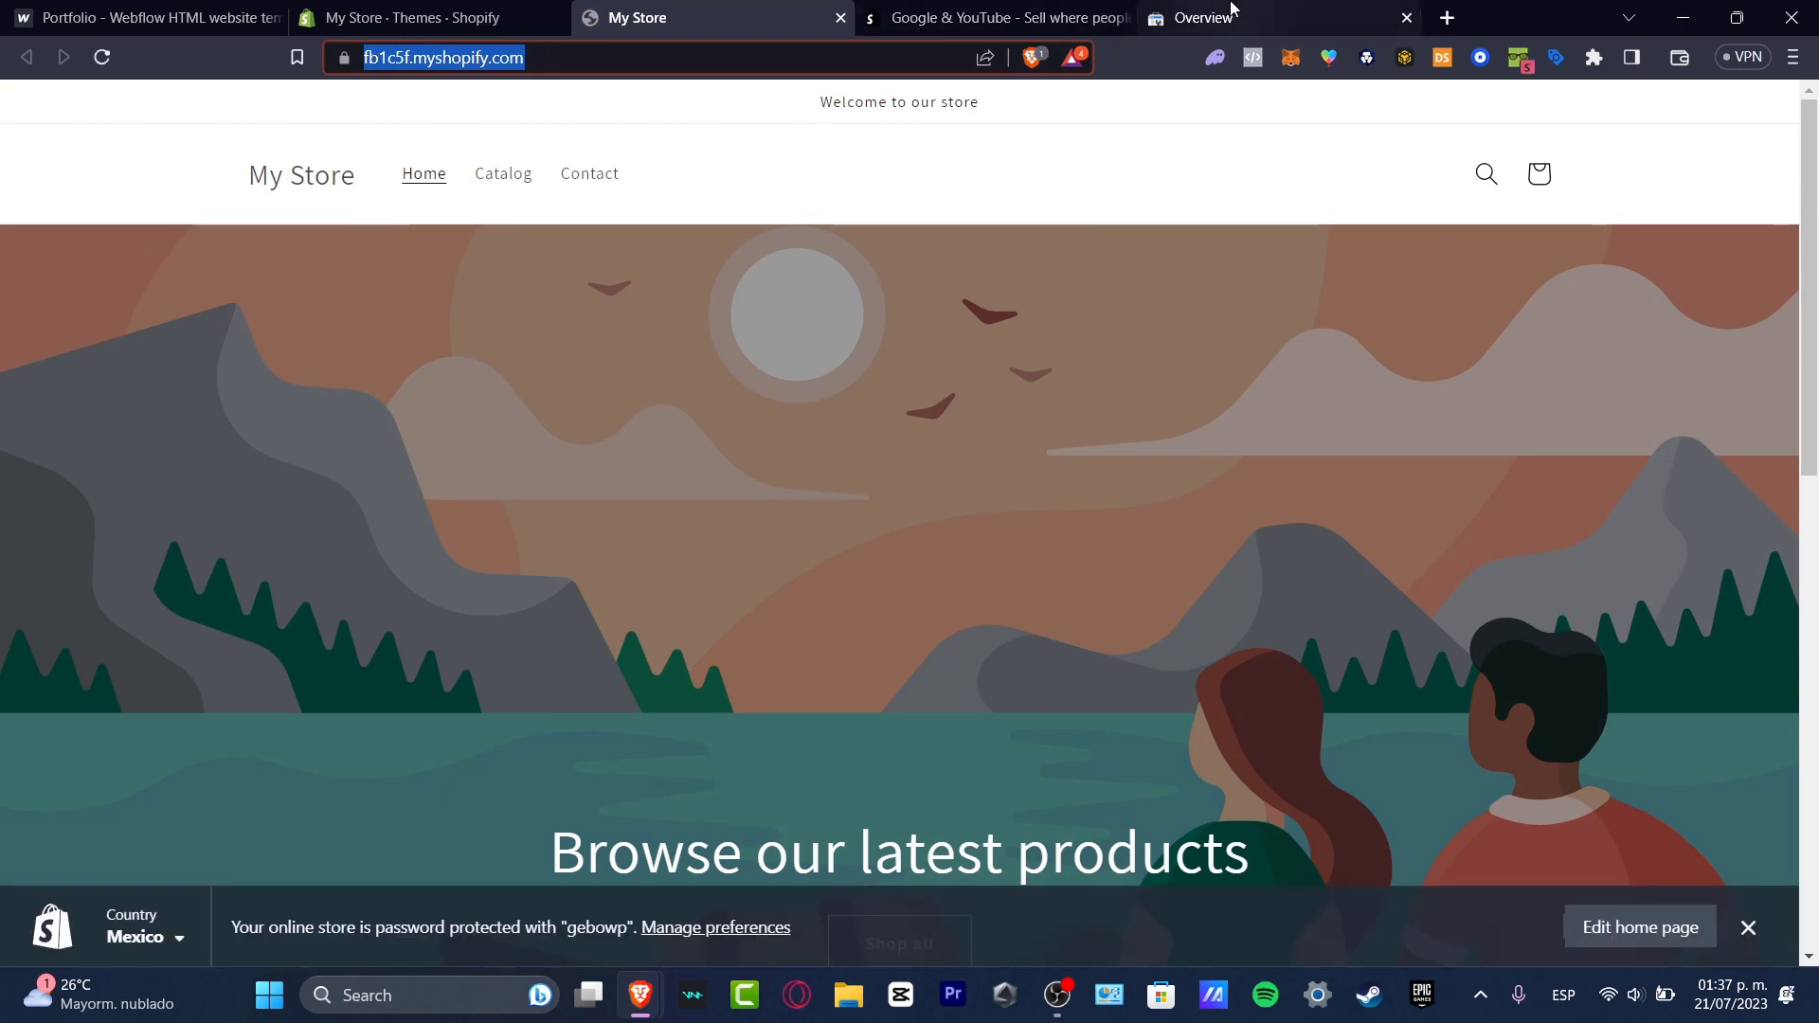
click(1199, 18)
text(https://fb1c5f.myshopify.com/)
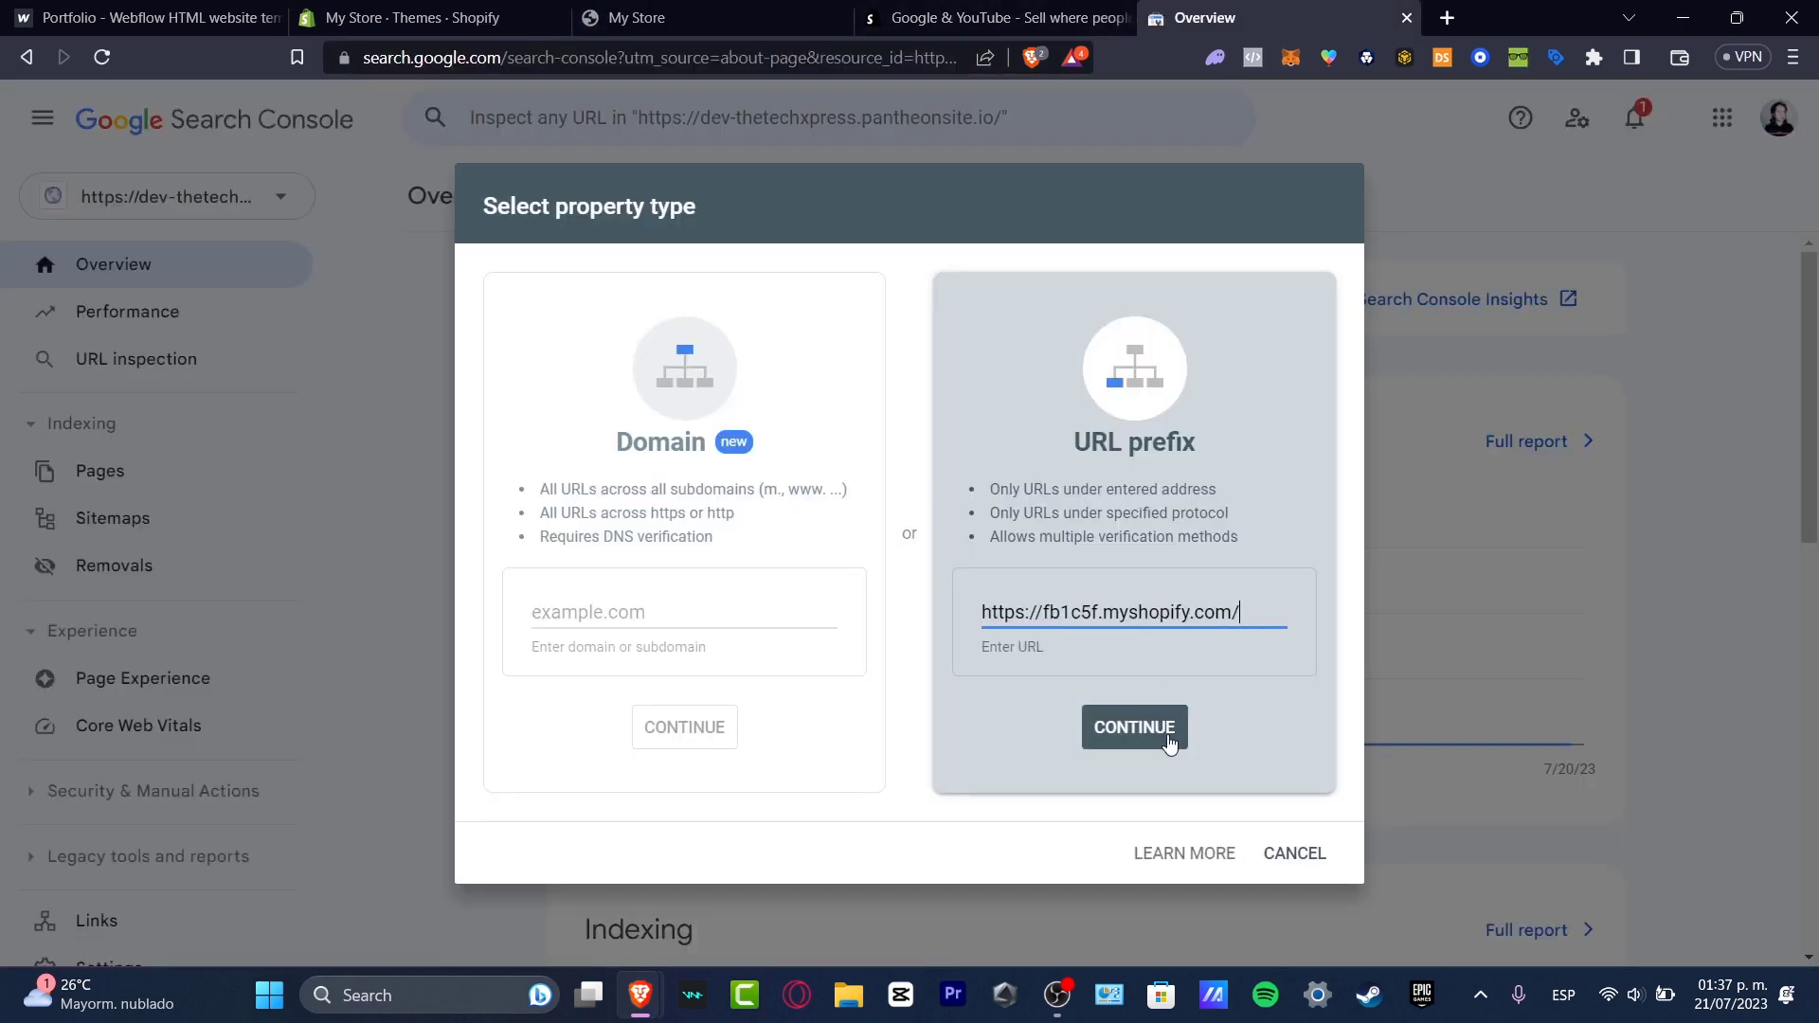
click(1137, 728)
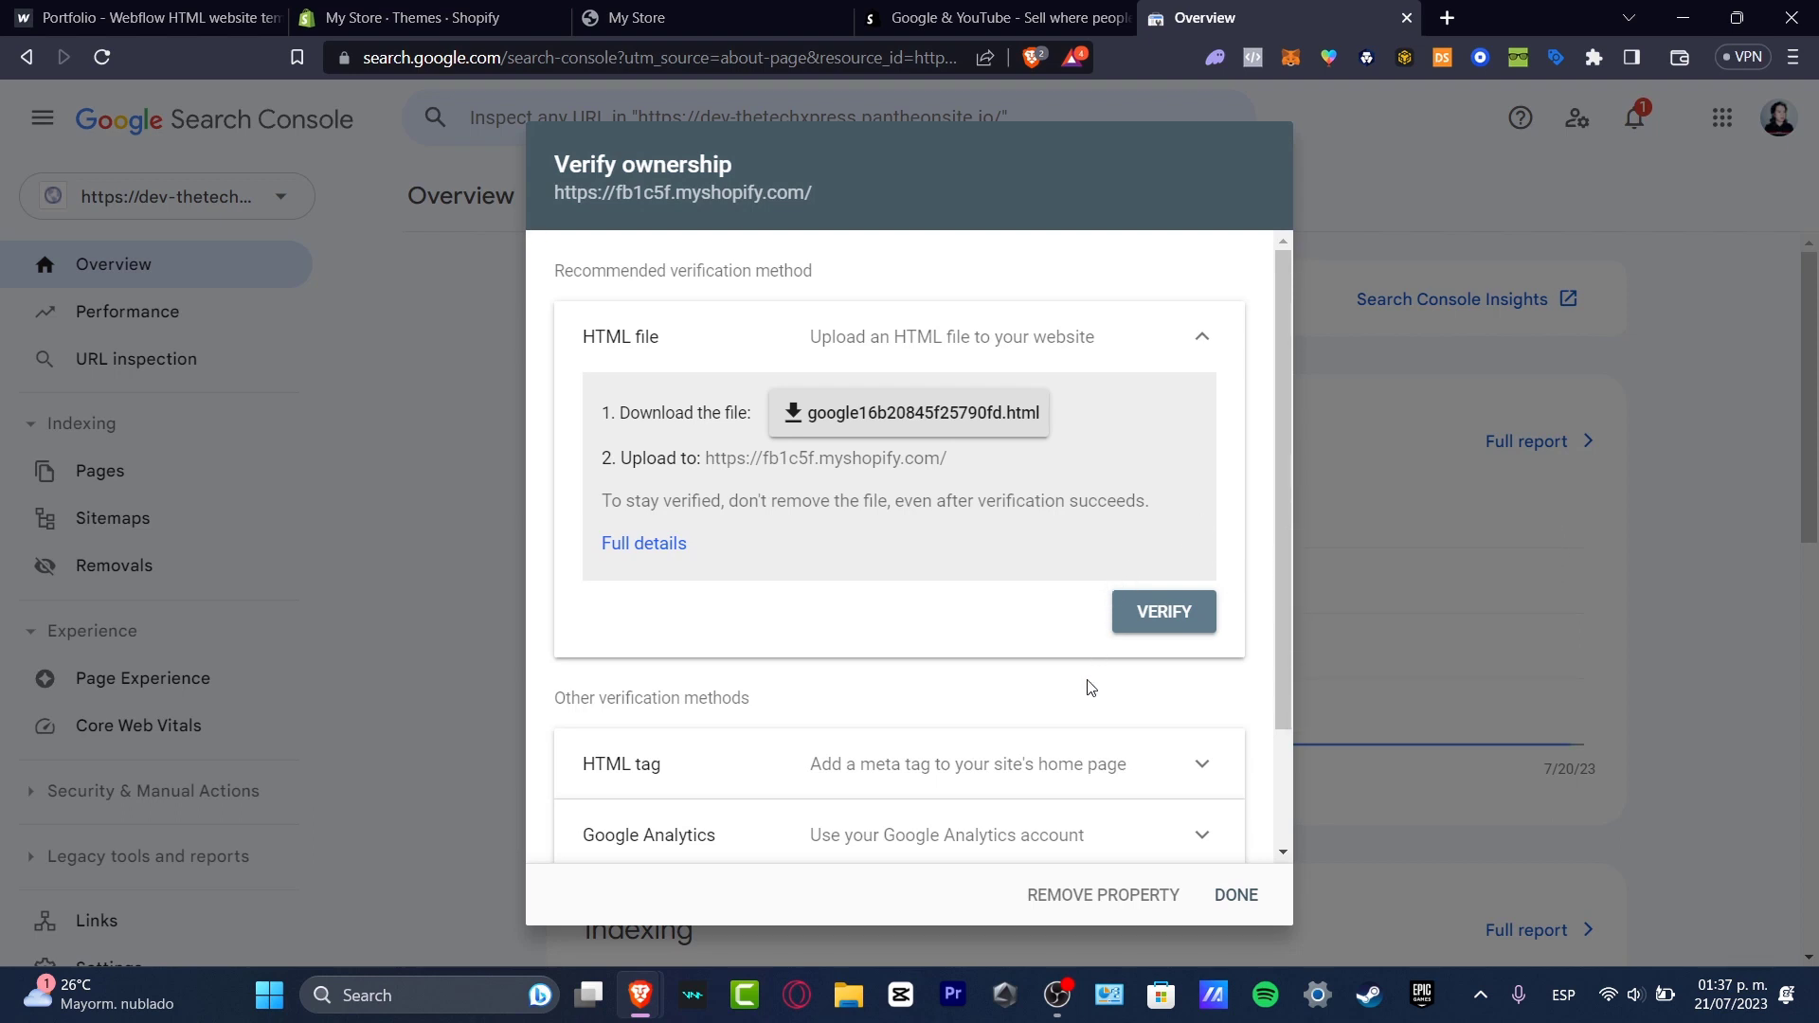
Step: Look through the Verify ownership methods and expand the Google Analytics option
scroll(1090, 692, down, 2)
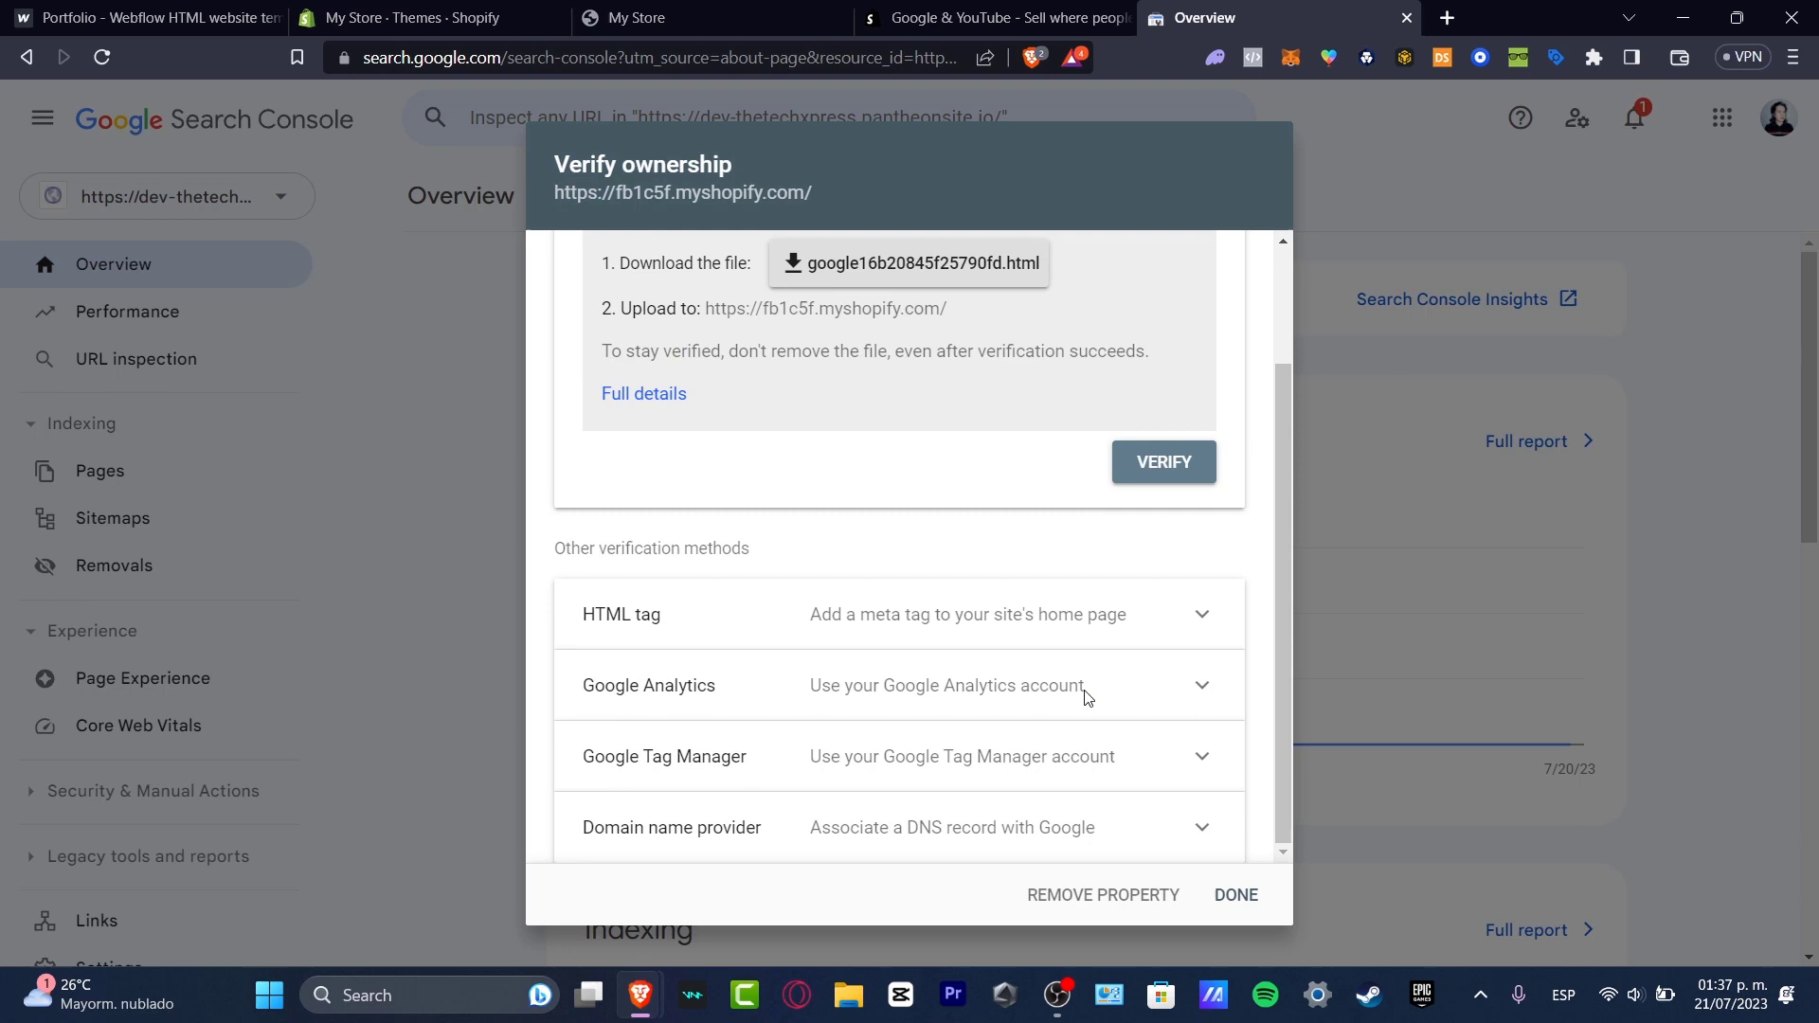
scroll(1088, 698, up, 2)
scroll(1088, 699, down, 2)
scroll(938, 829, up, 2)
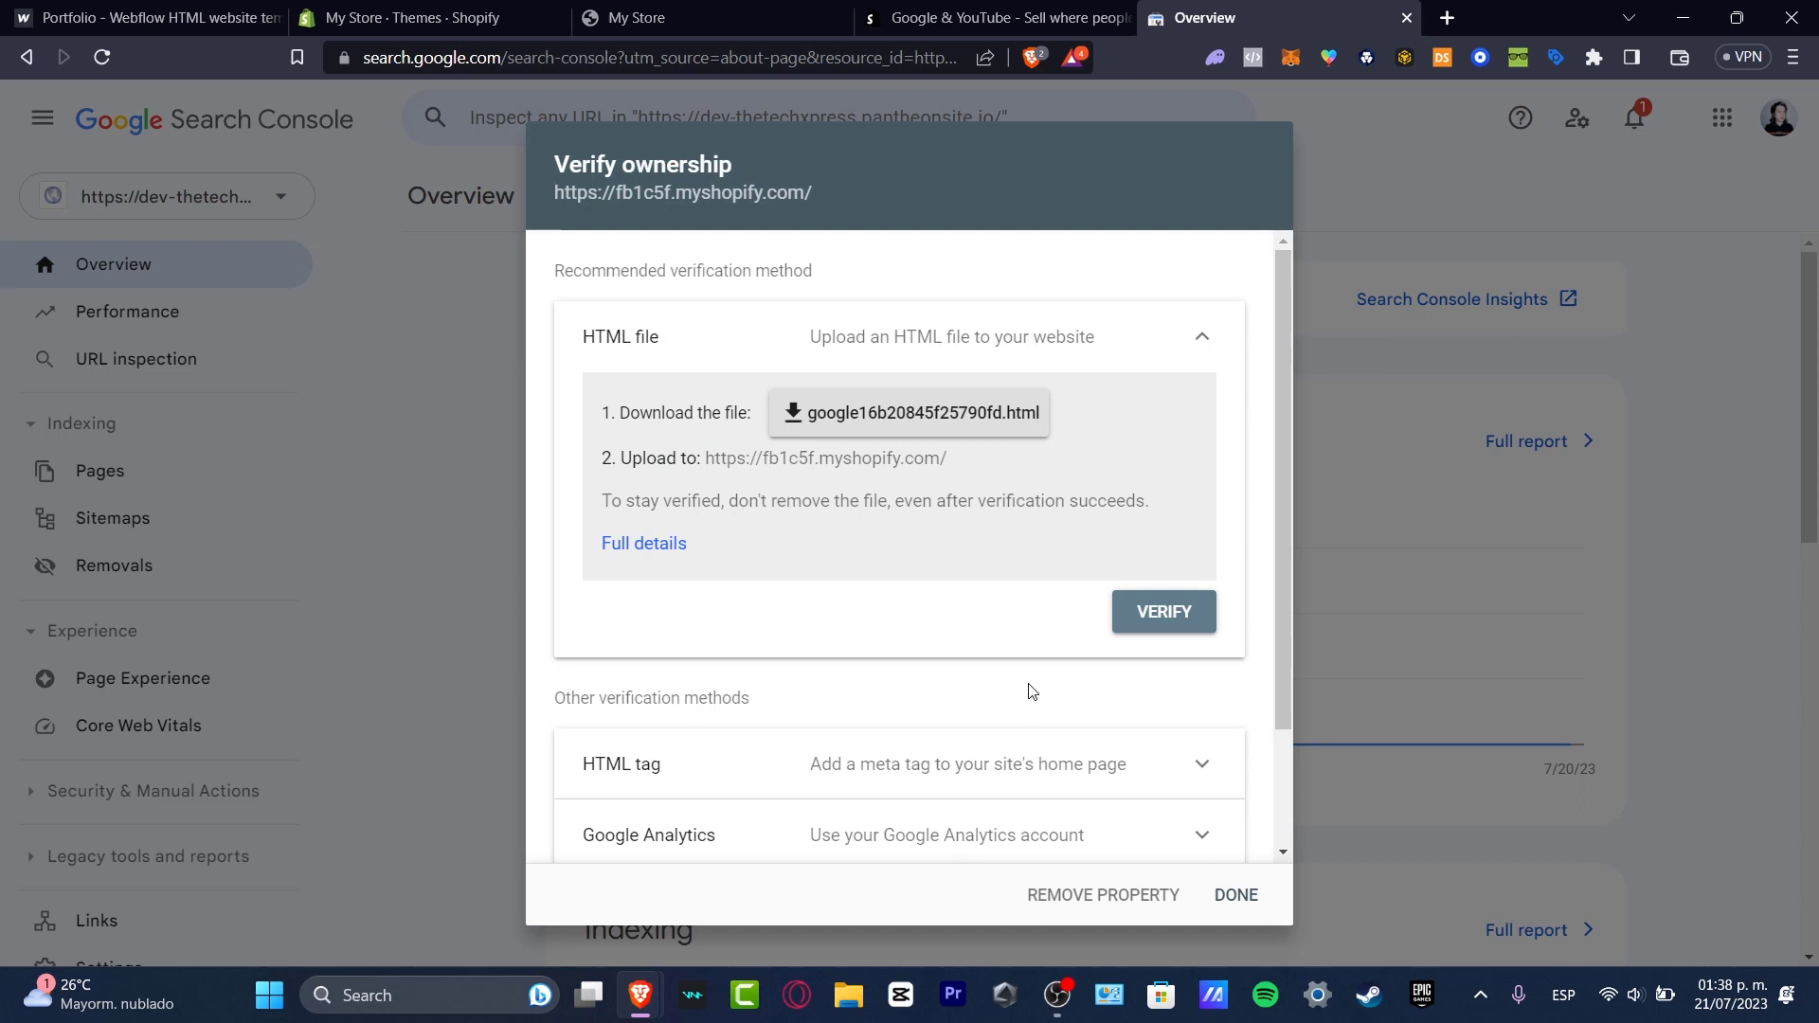
scroll(1033, 695, down, 2)
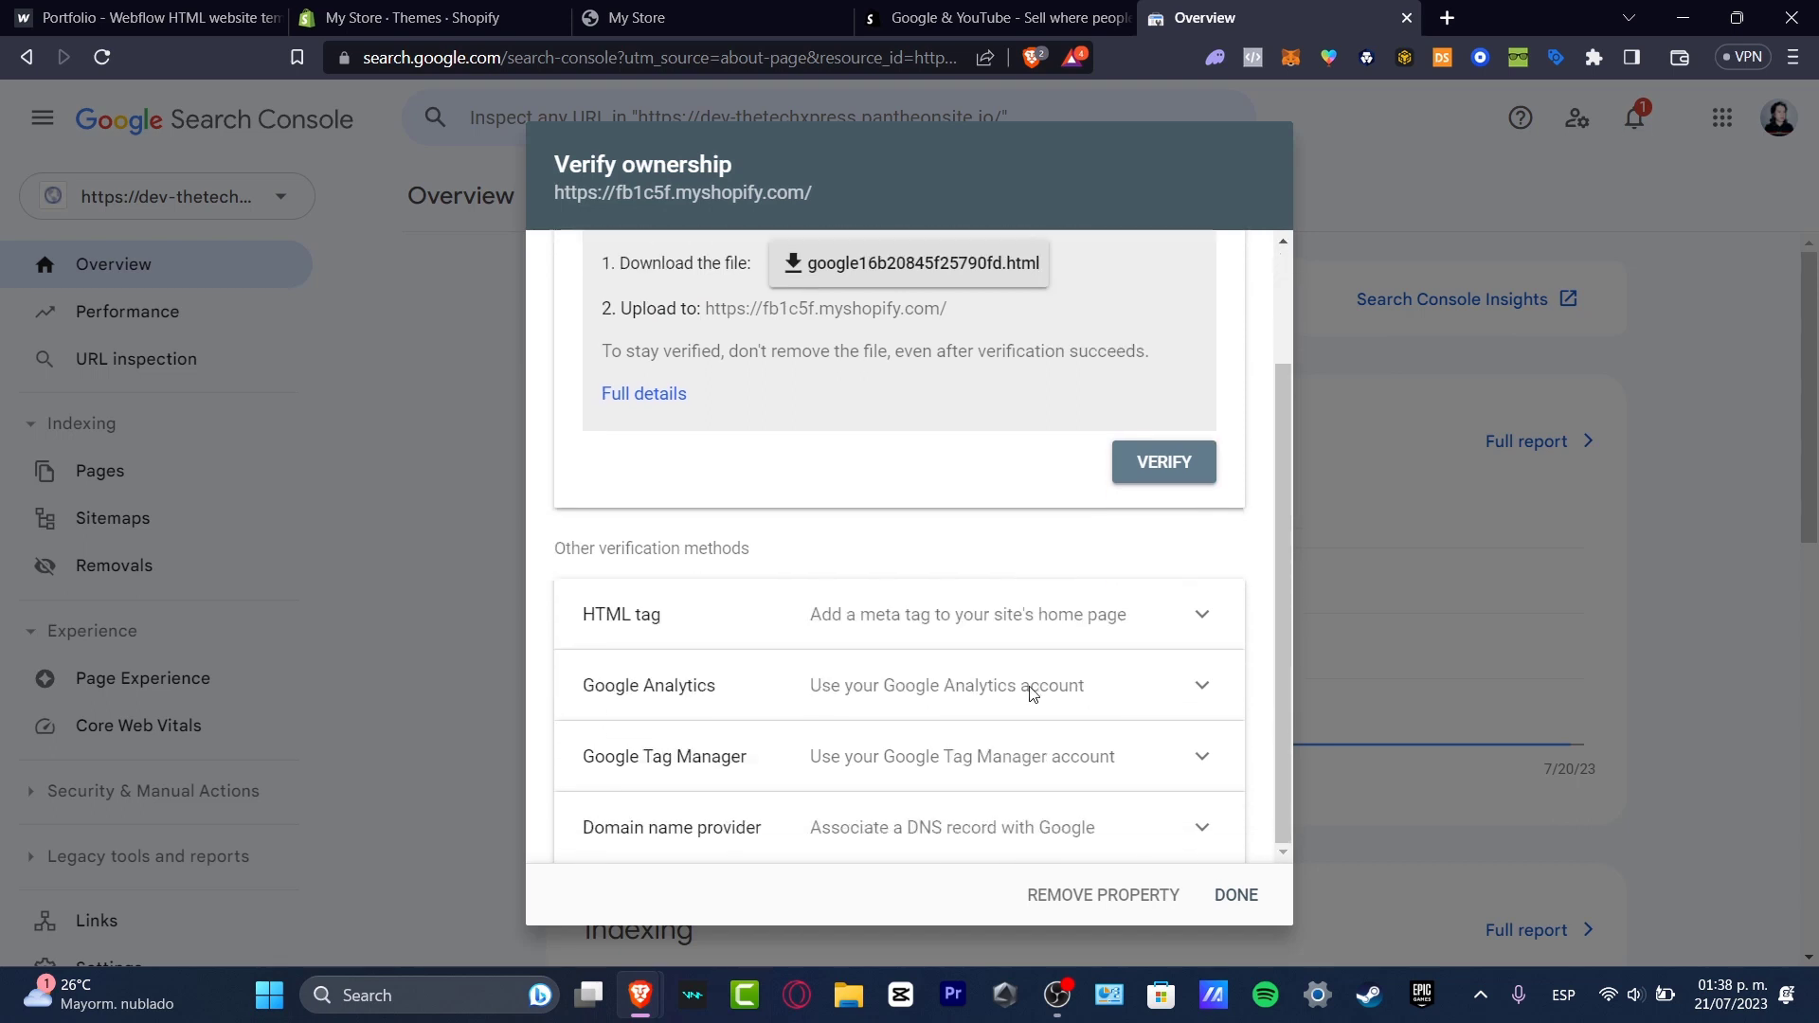
click(725, 689)
Step: Attempt Google Analytics verification, then follow the Google Channel app link in Shopify's Online Store Preferences
scroll(834, 679, down, 4)
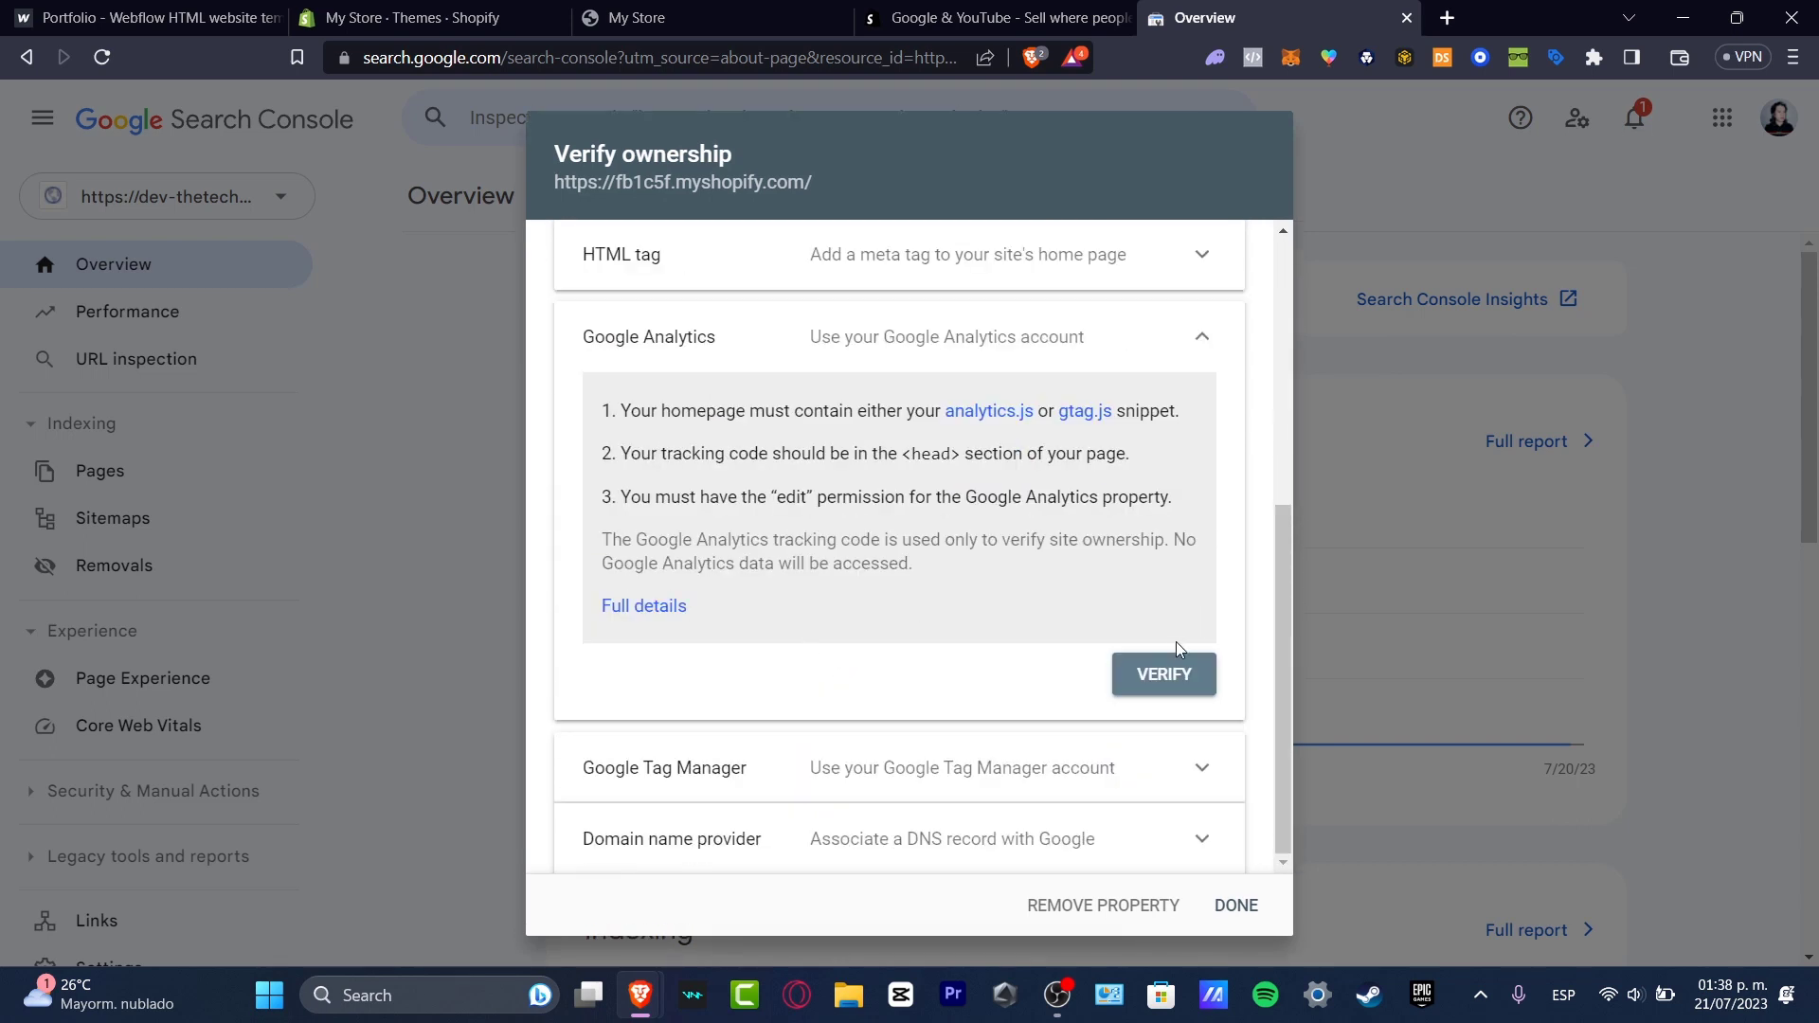
click(1165, 673)
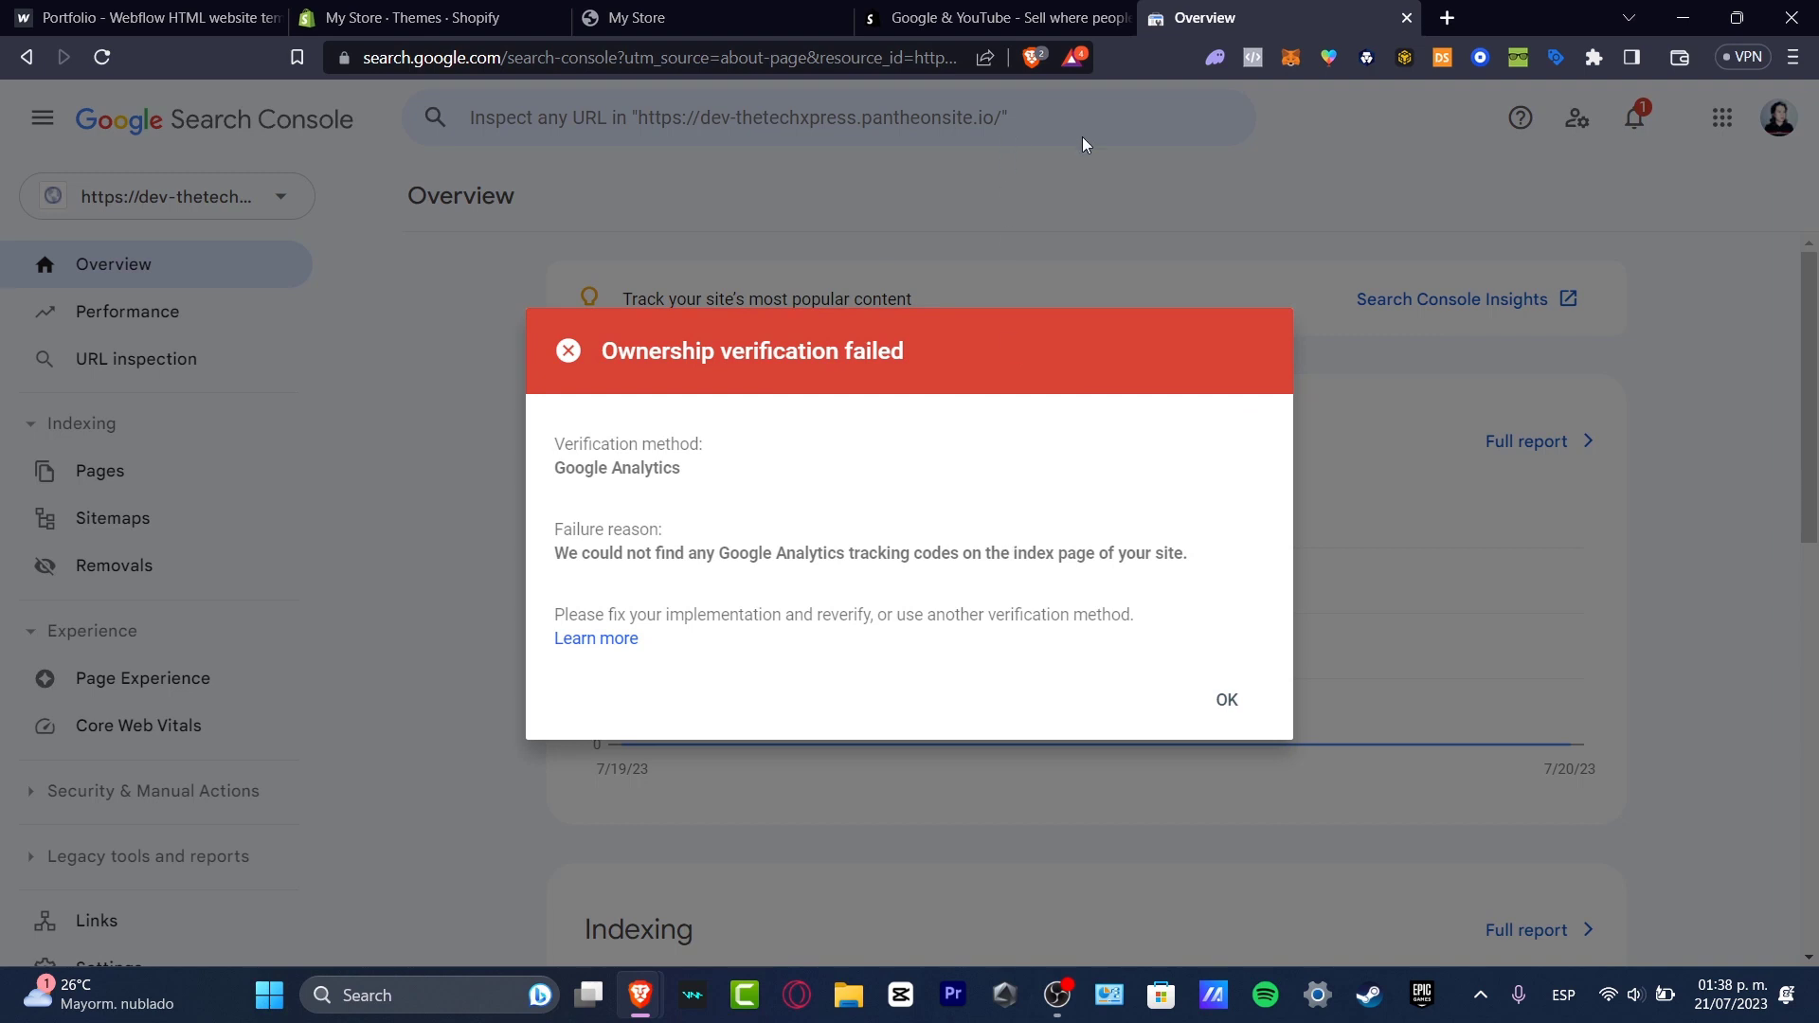
click(489, 7)
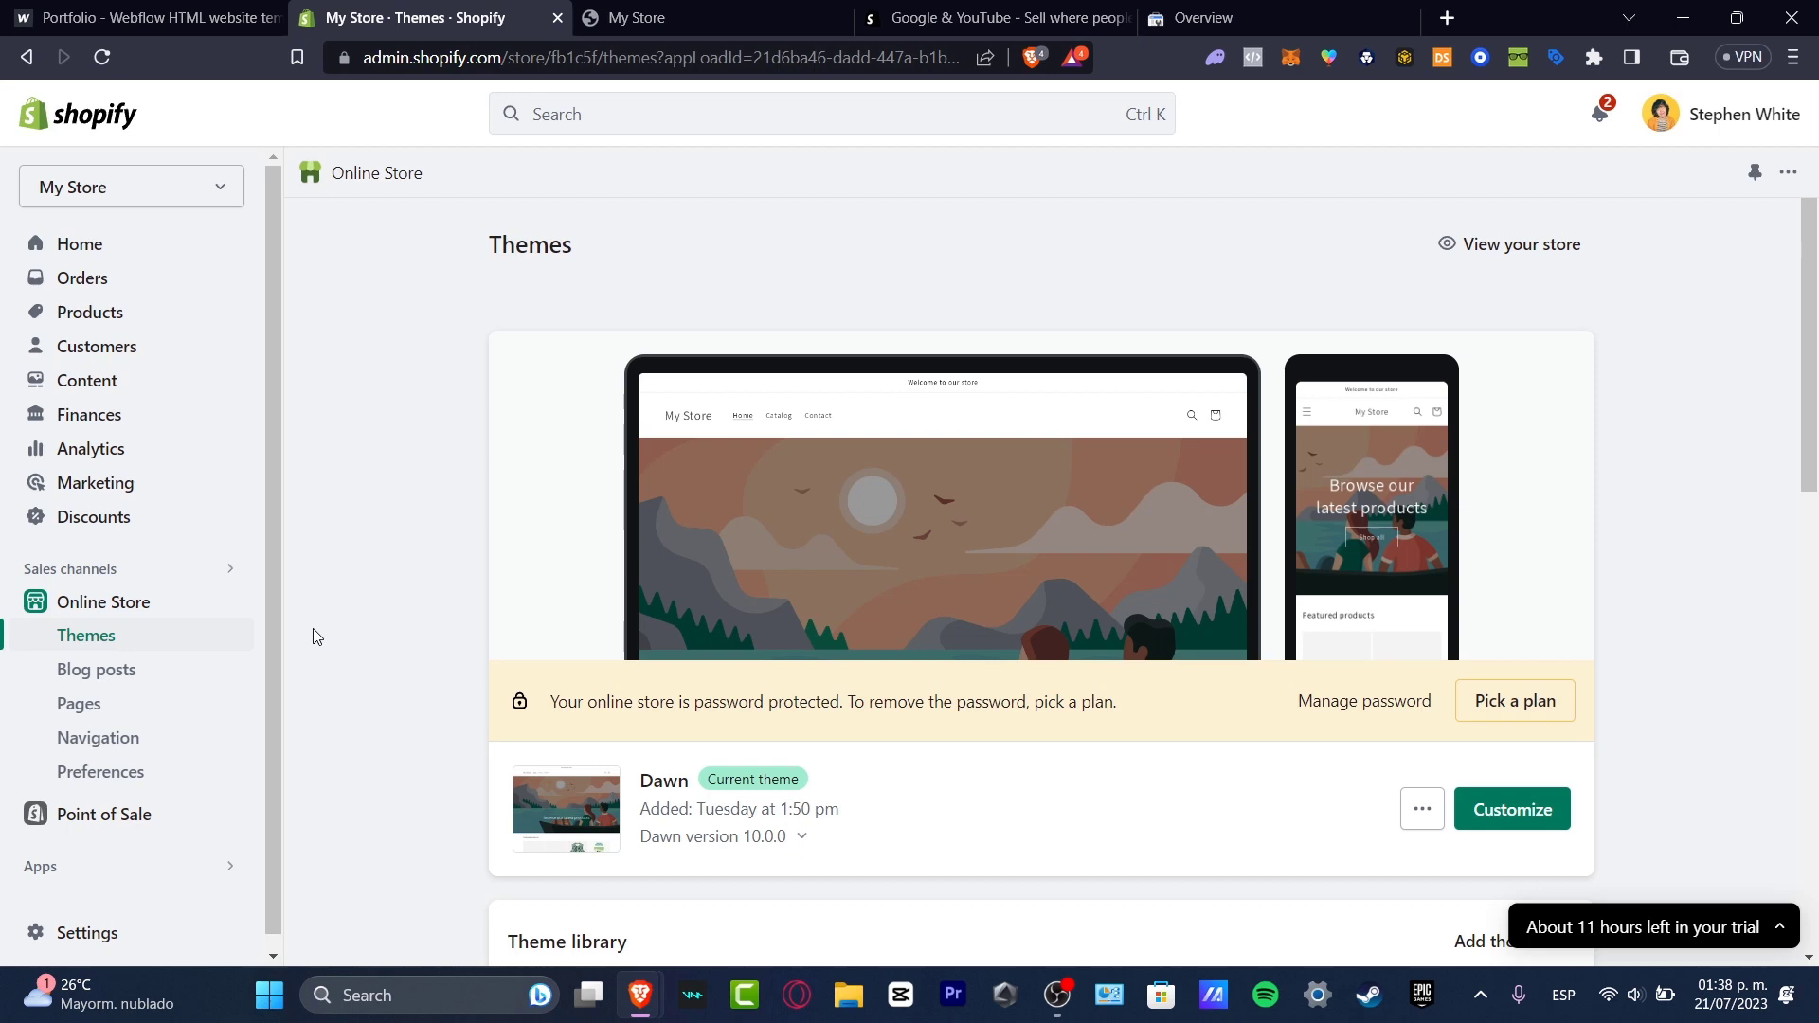
click(175, 775)
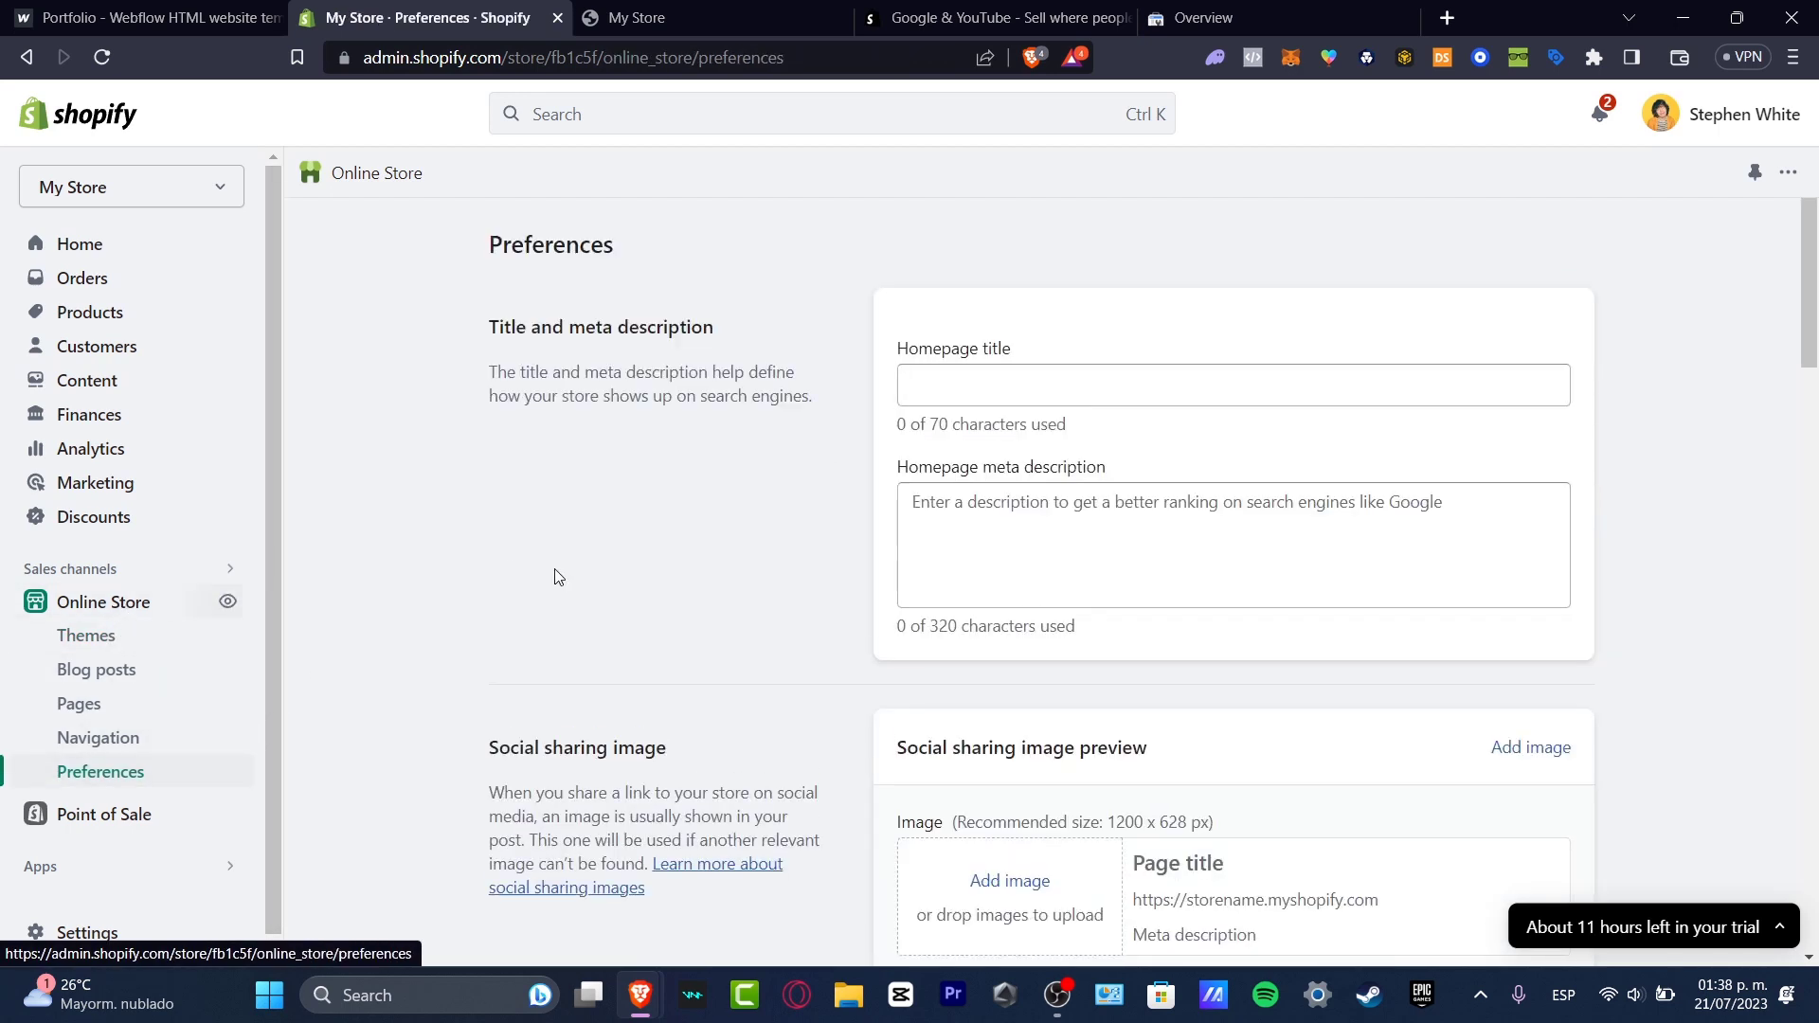
scroll(671, 618, down, 7)
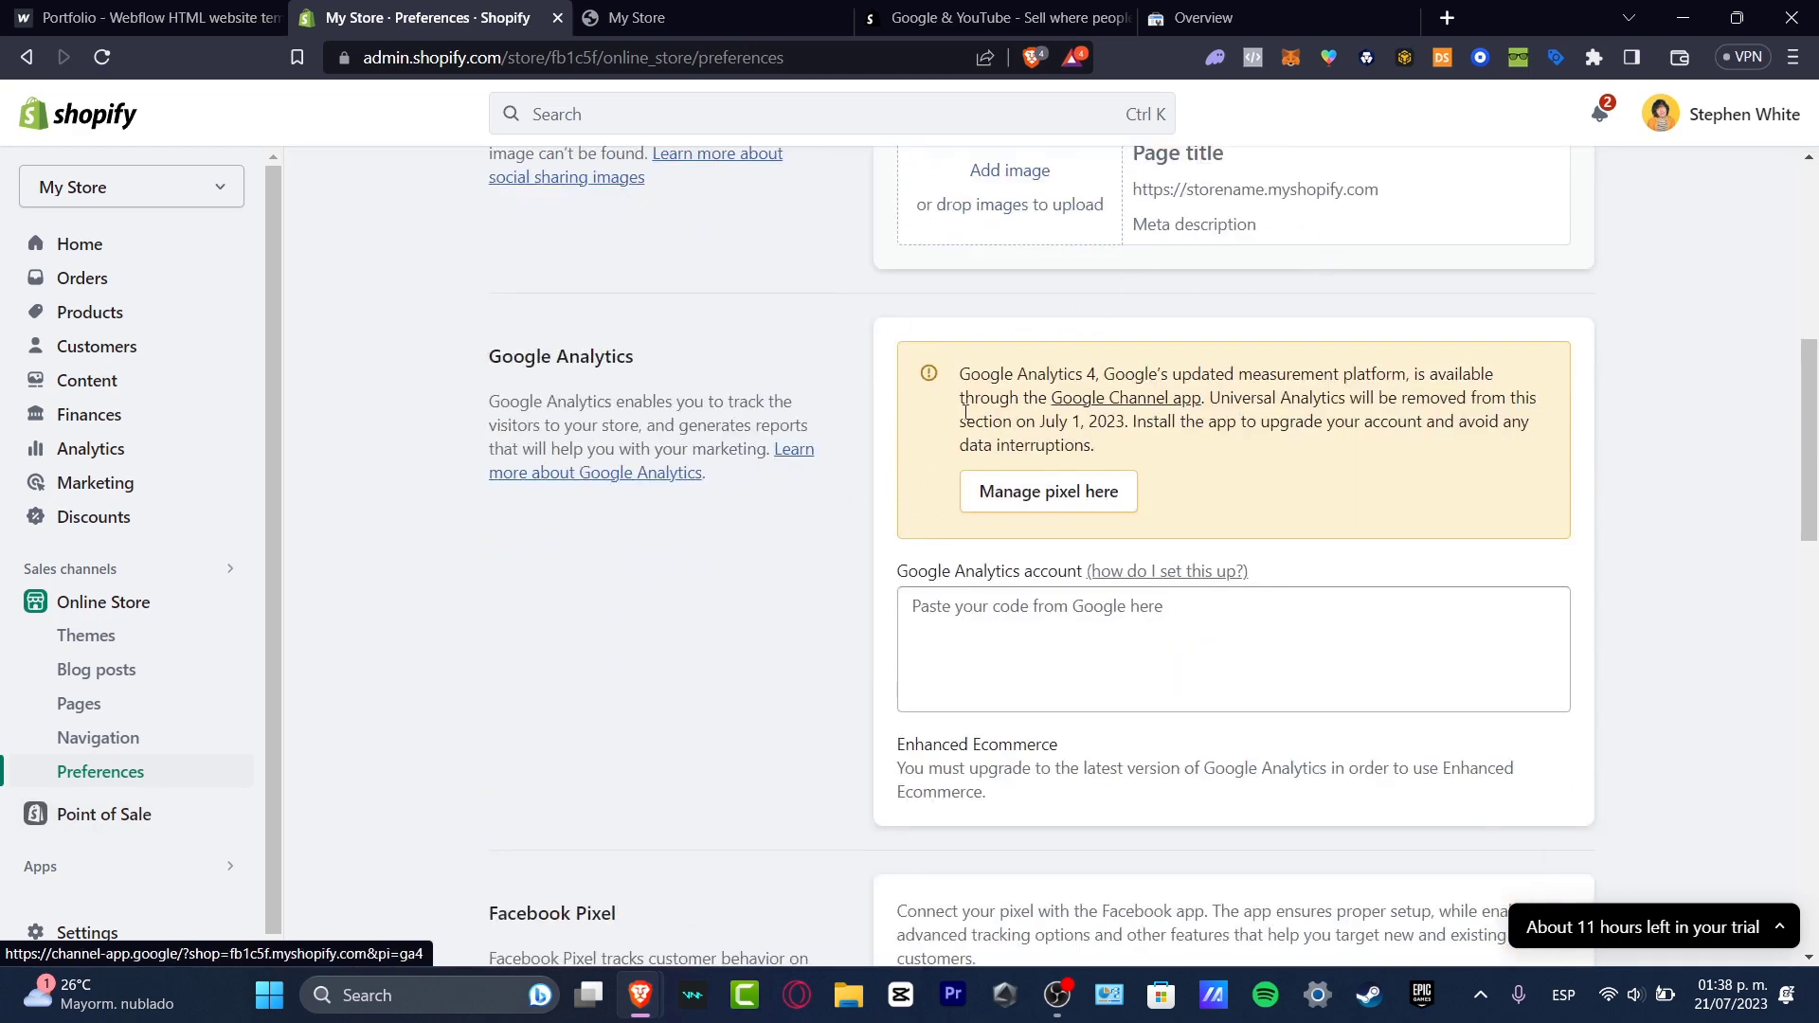
drag(639, 360, 468, 360)
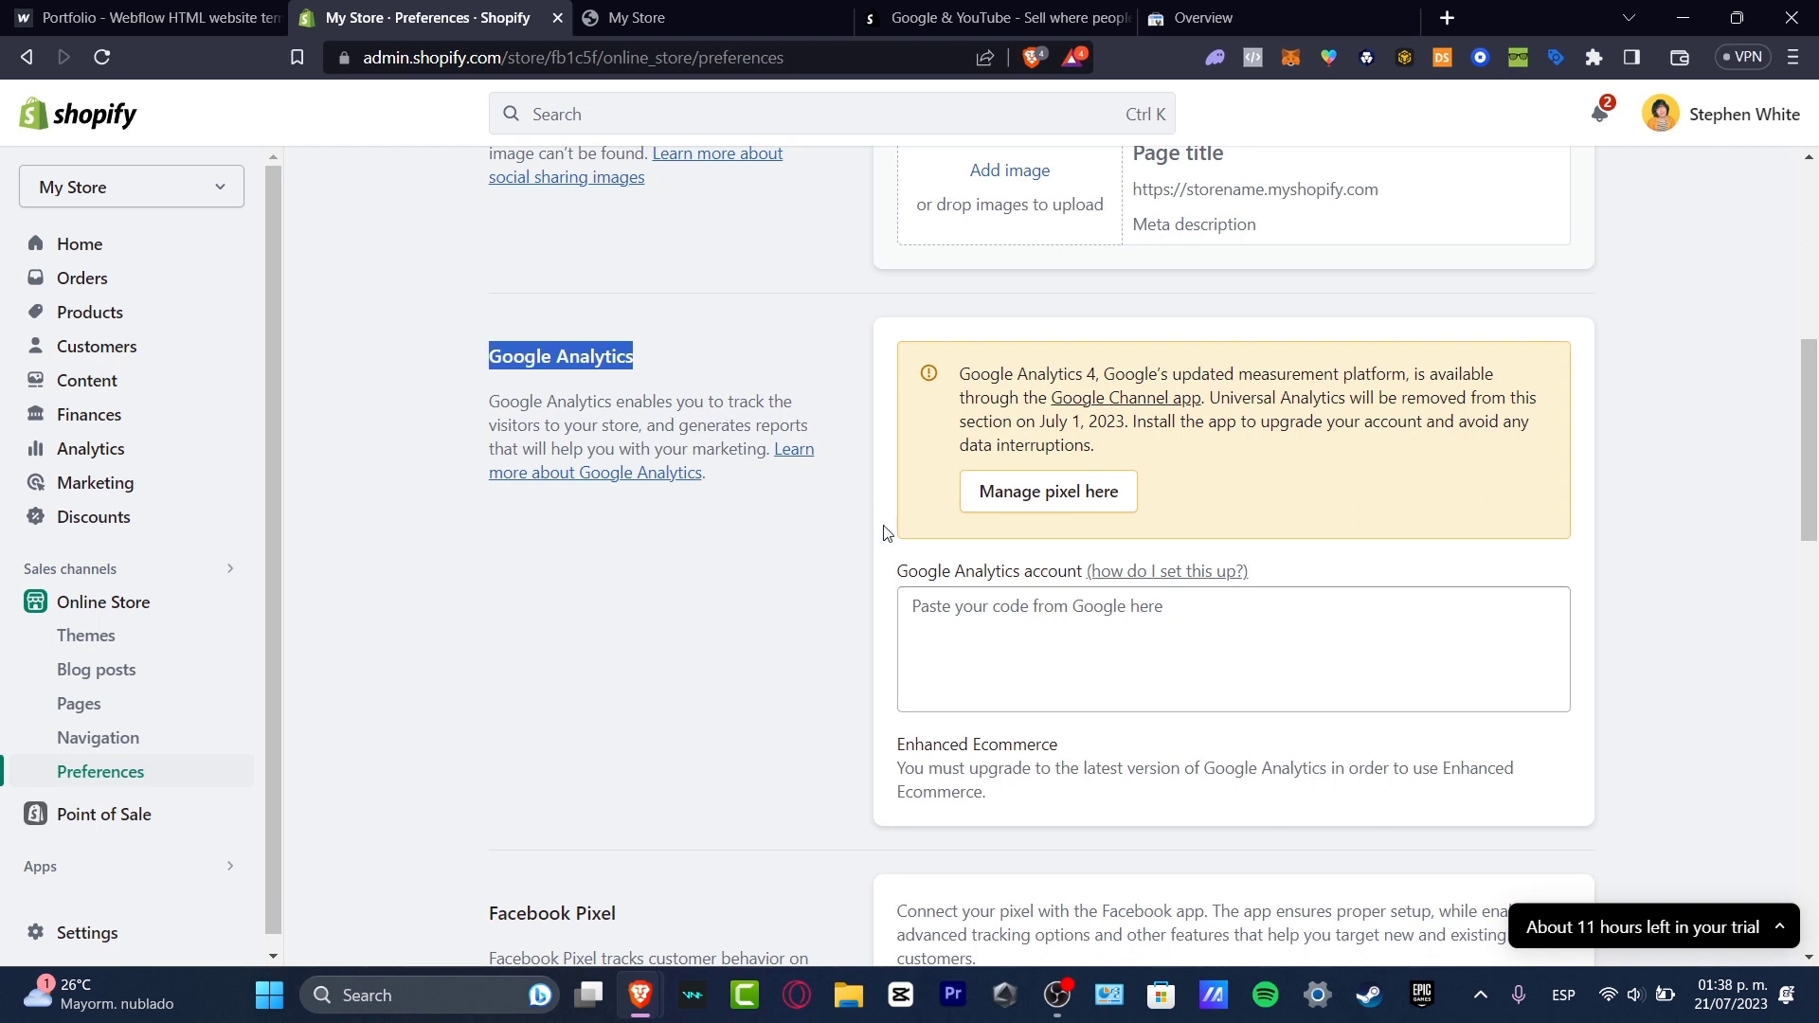
click(1082, 608)
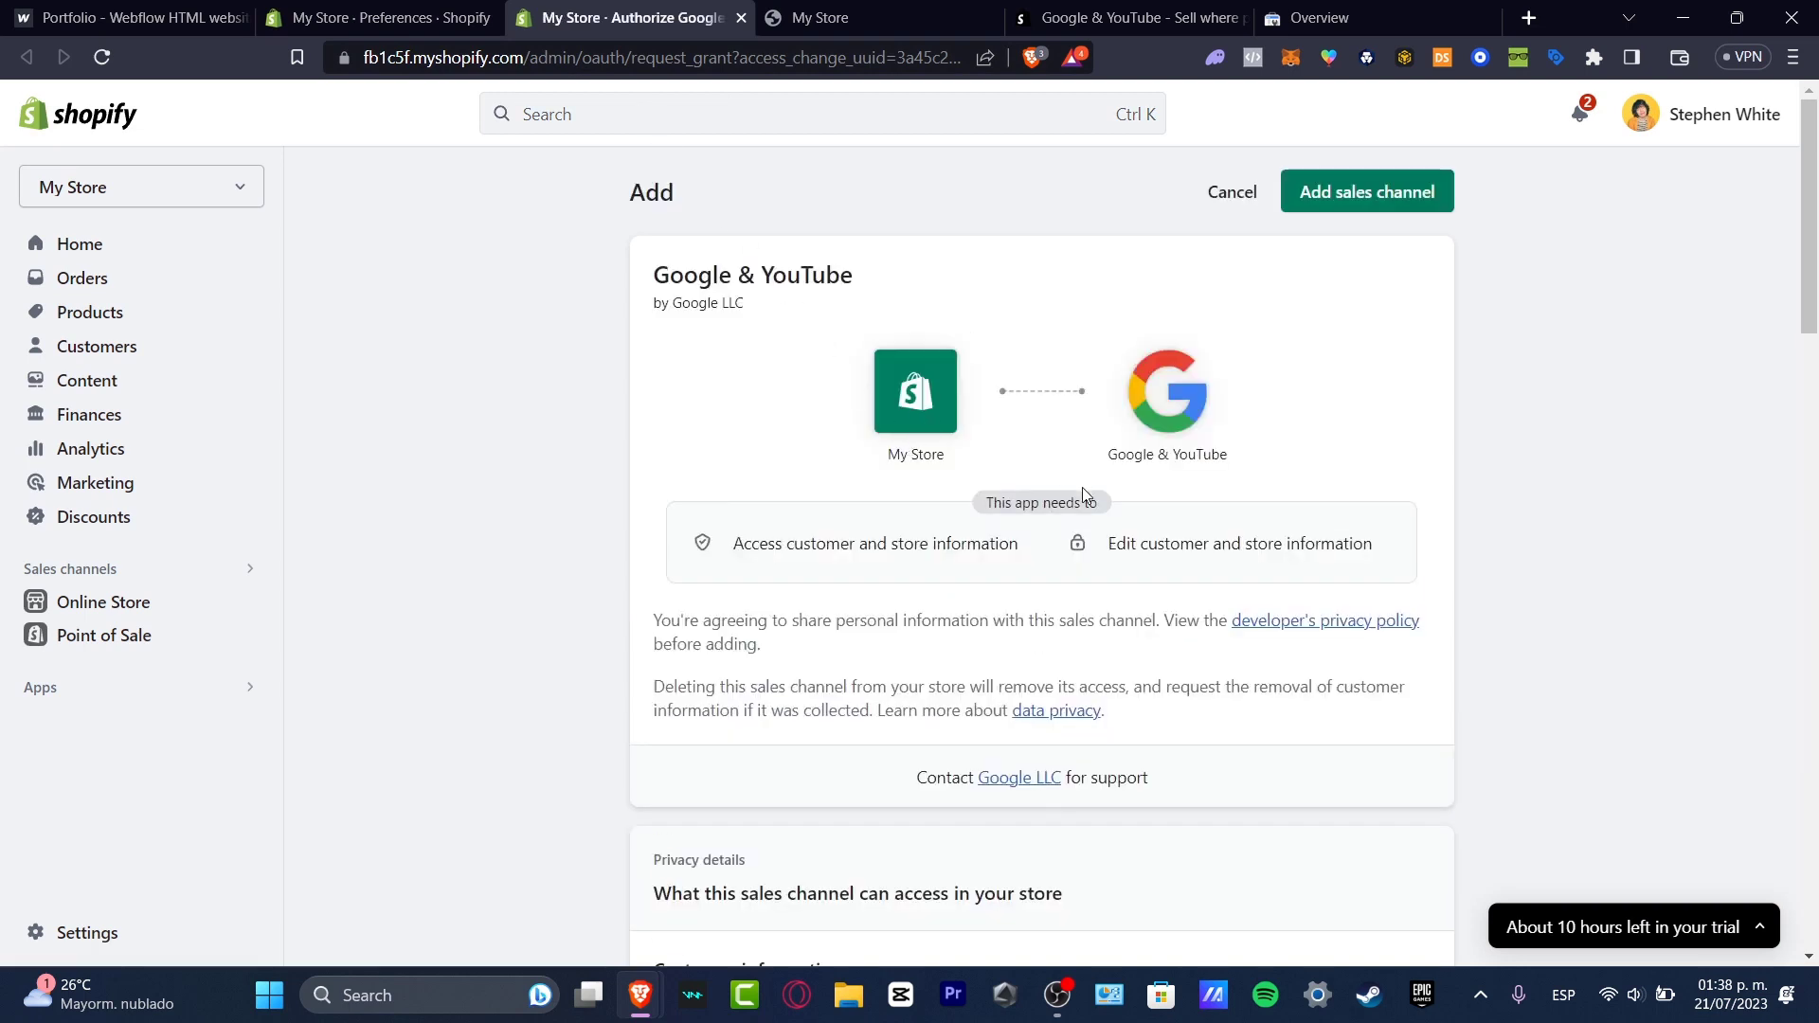
Step: Add the Google & YouTube sales channel and connect a Google account, allowing the sign-in cookies
click(1400, 201)
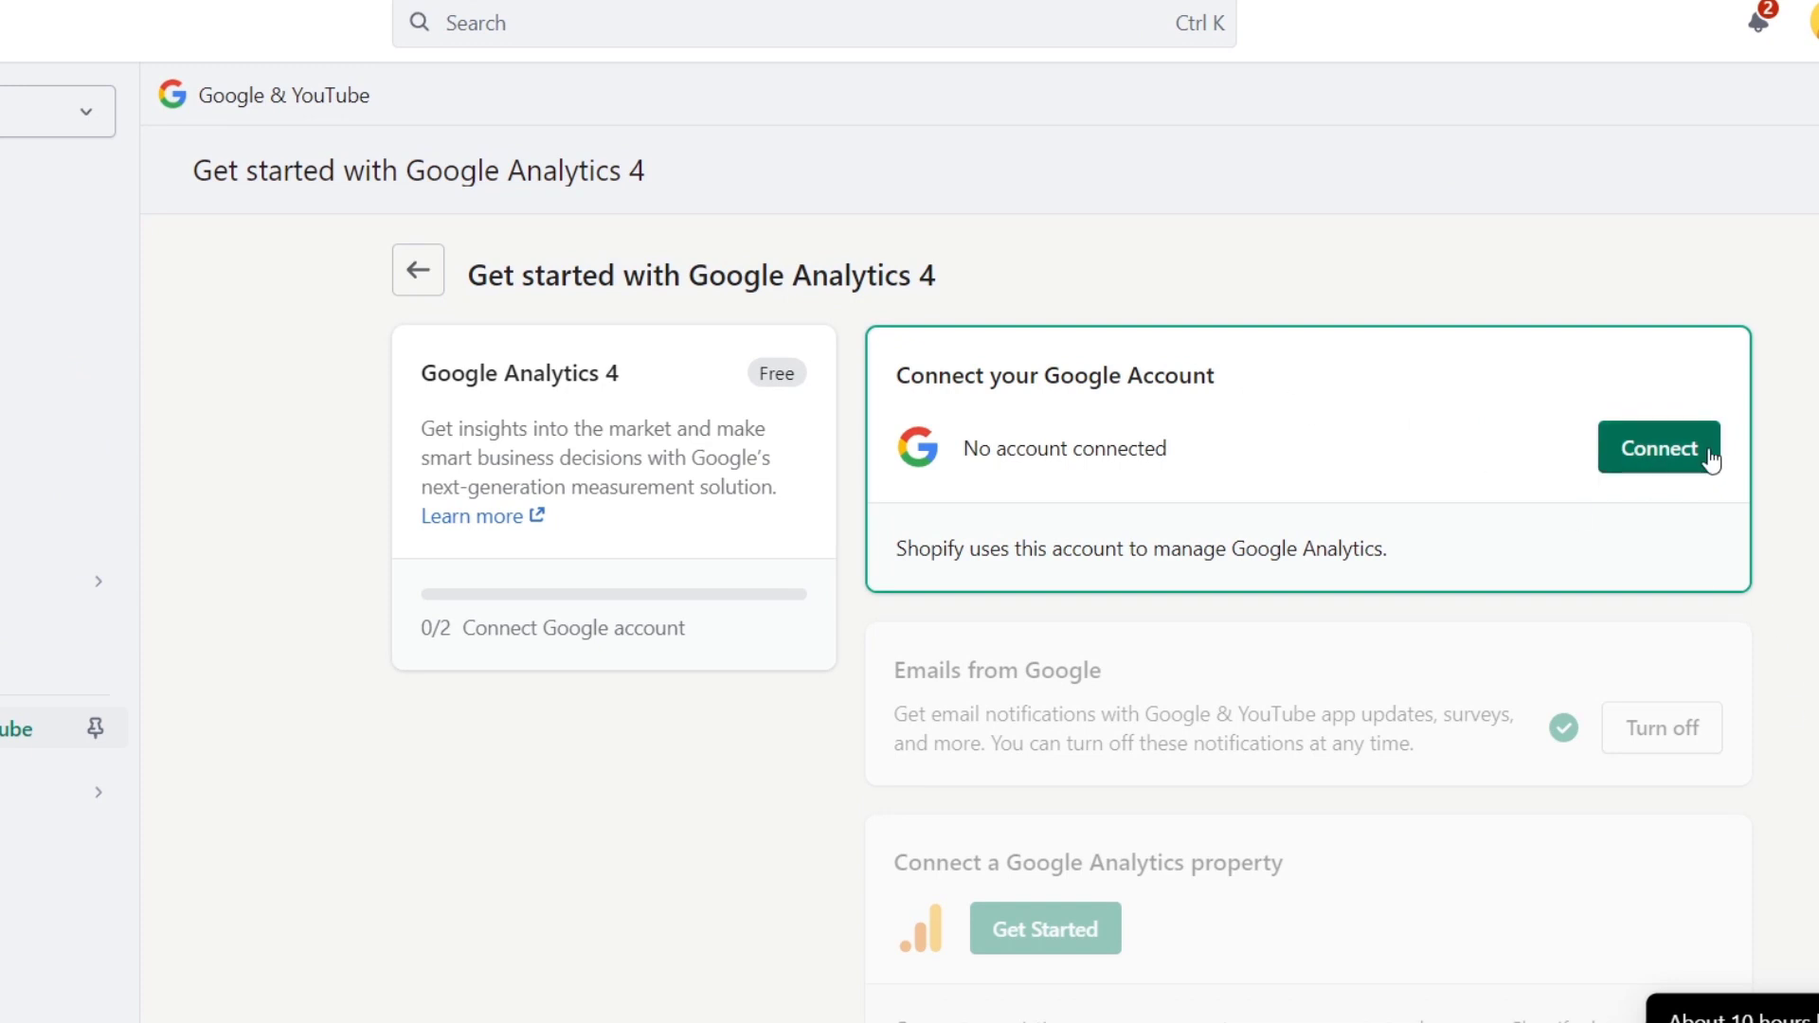
click(1703, 457)
click(467, 211)
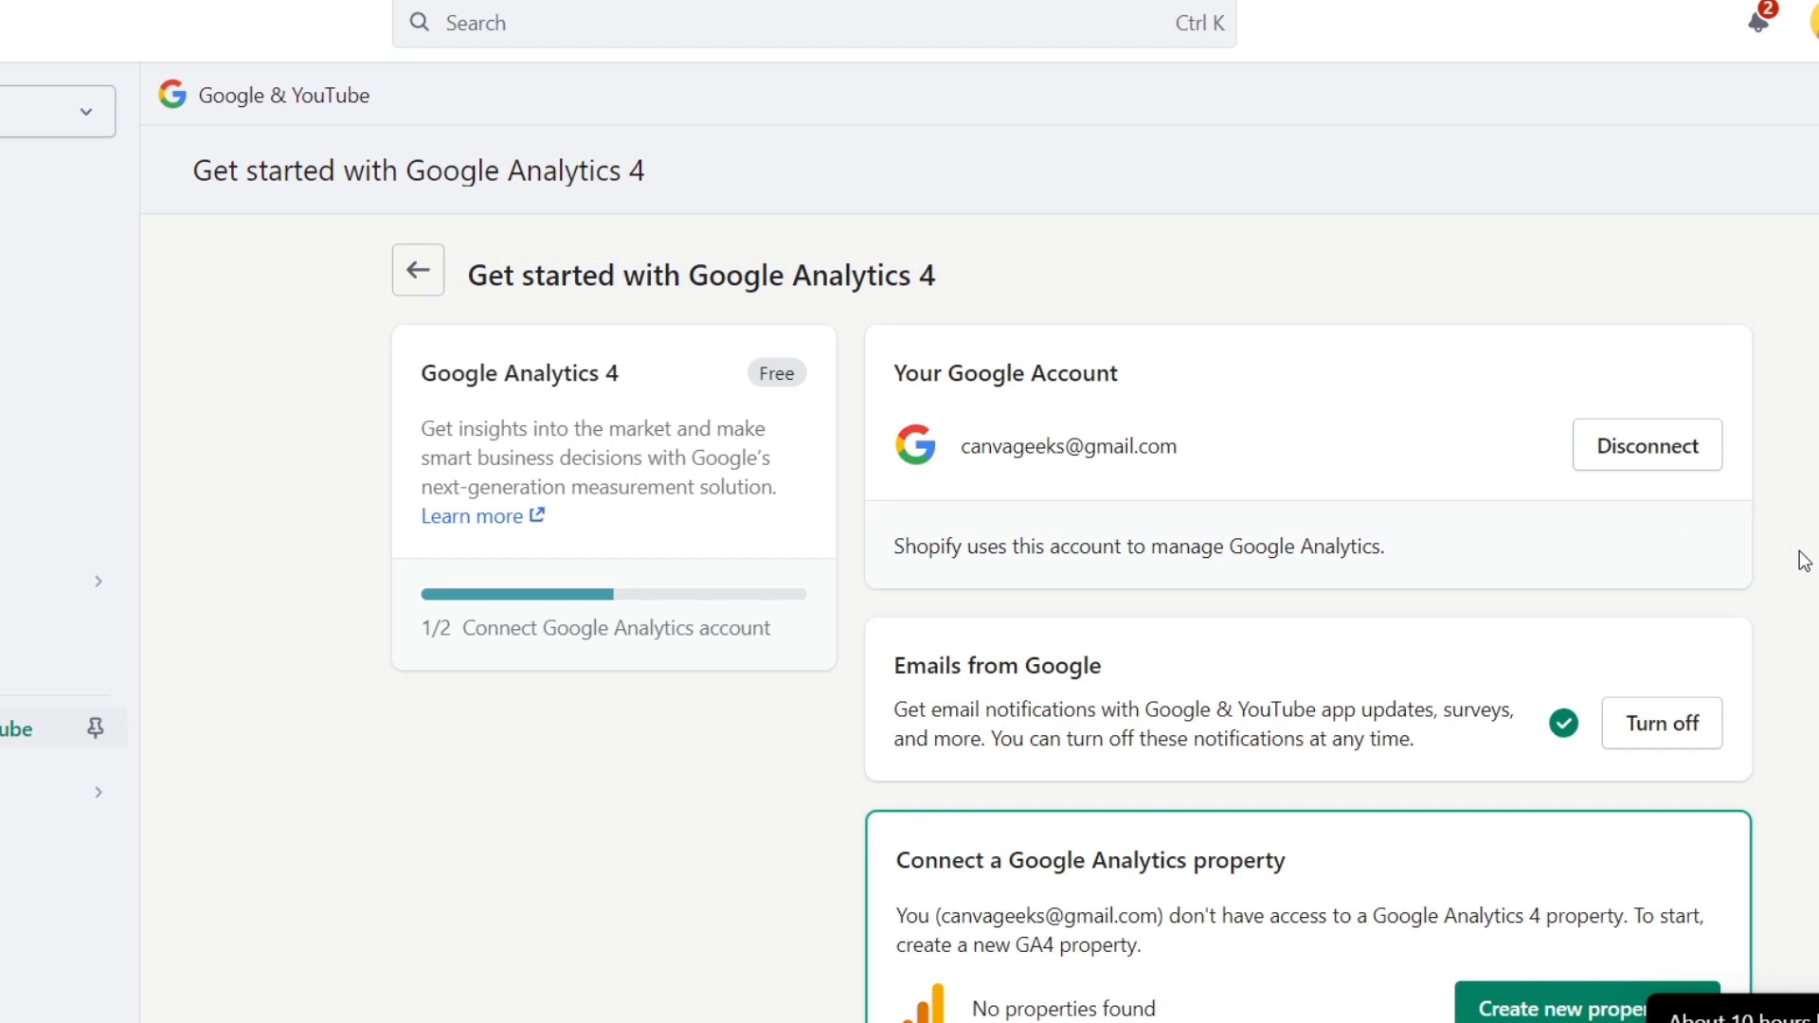
scroll(1800, 564, down, 5)
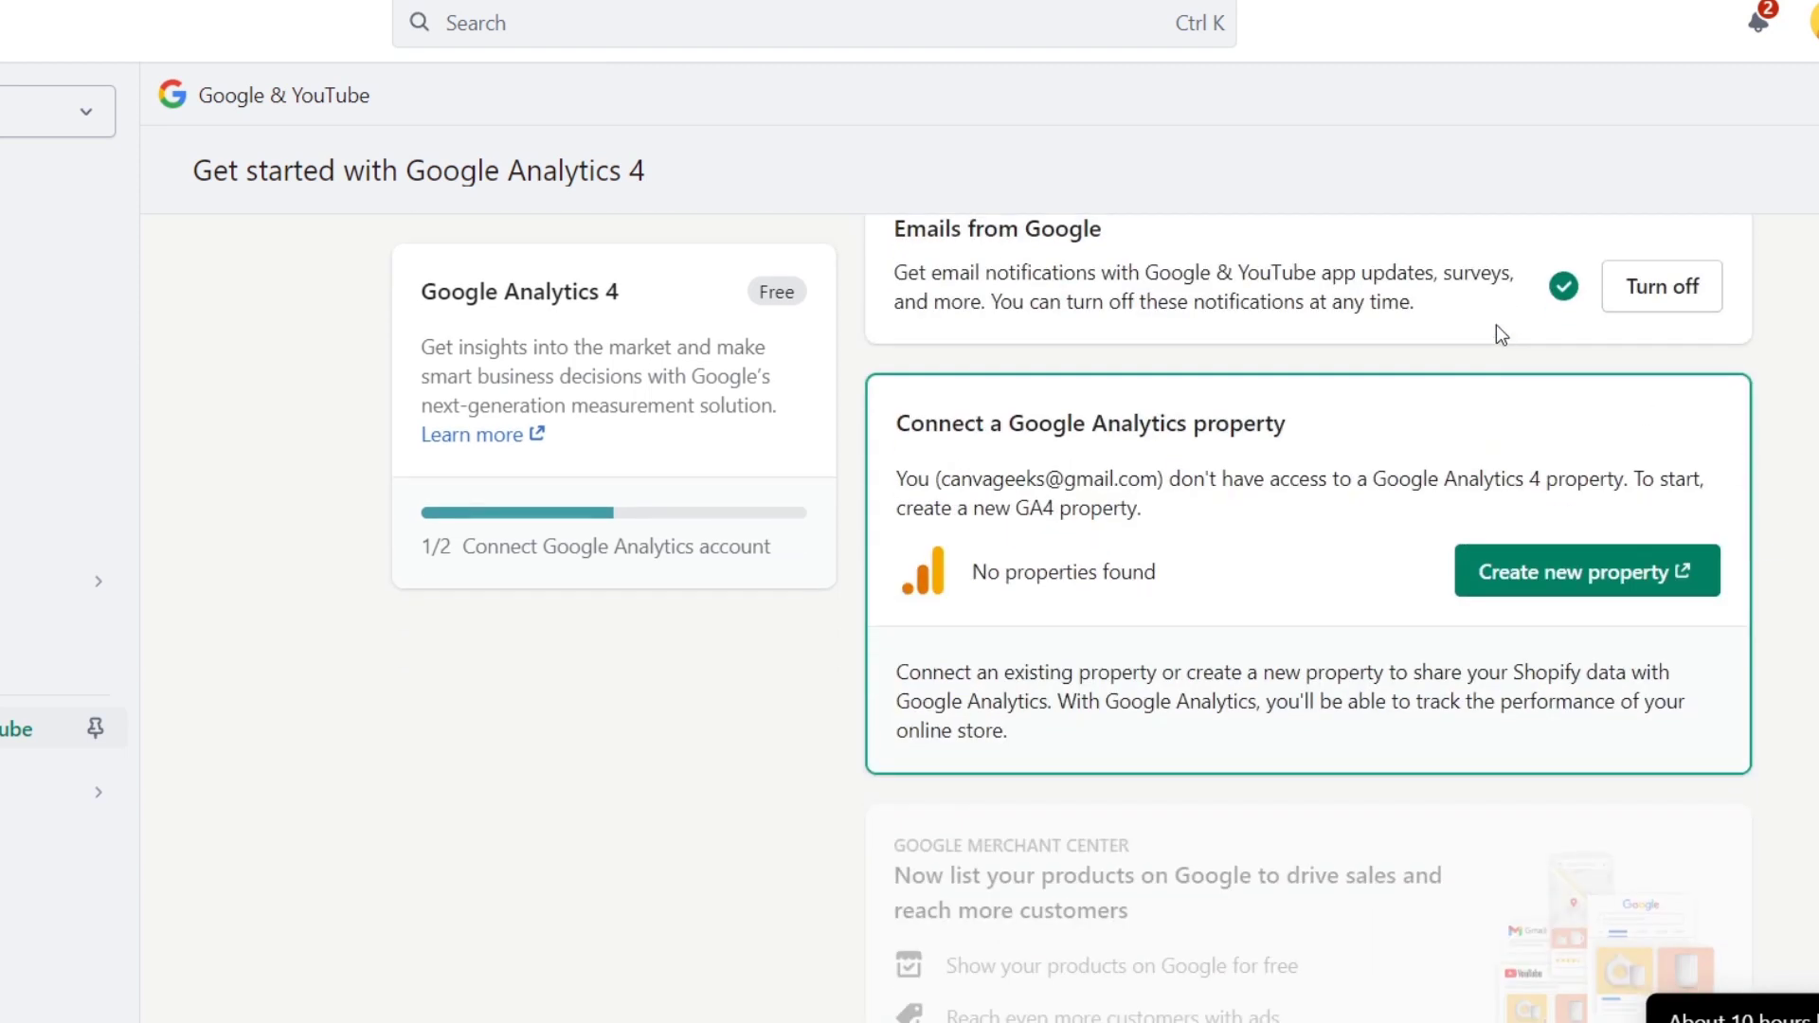
drag(1231, 418, 1020, 410)
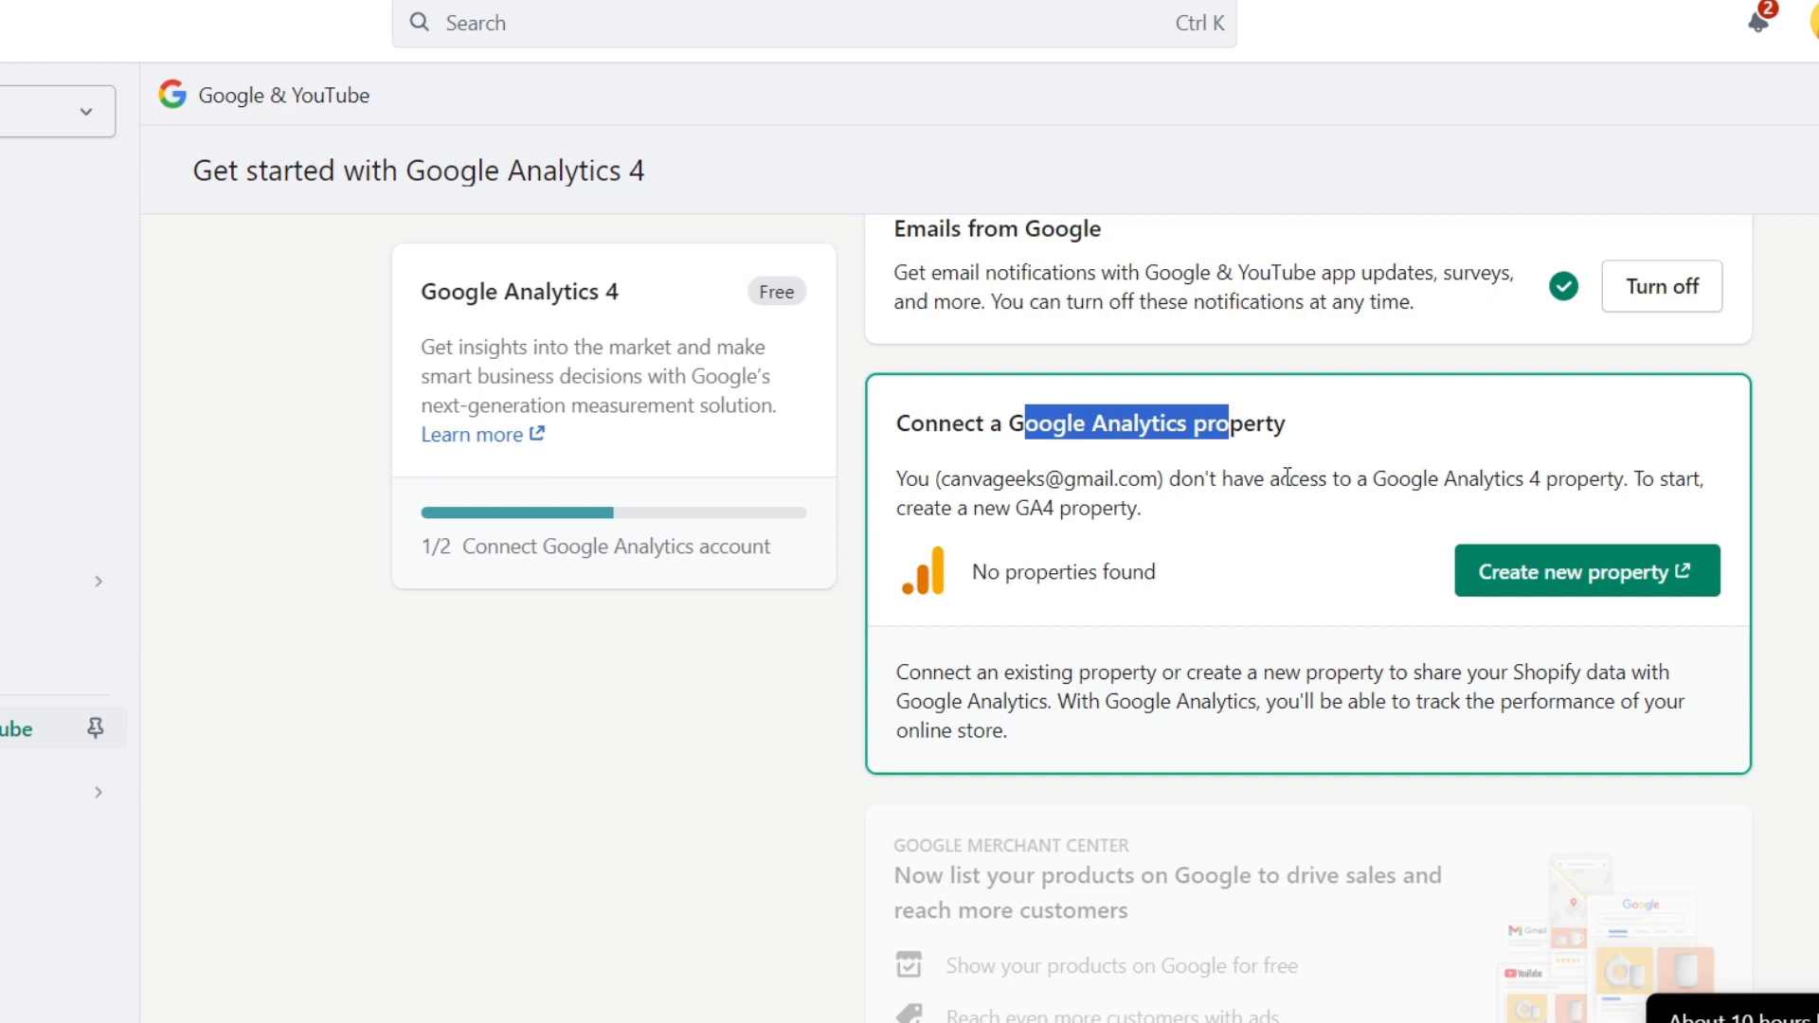
Step: Consult the Google Analytics 4 help and Analytics, then pick the Canva Geeks property from the dropdown
click(1584, 583)
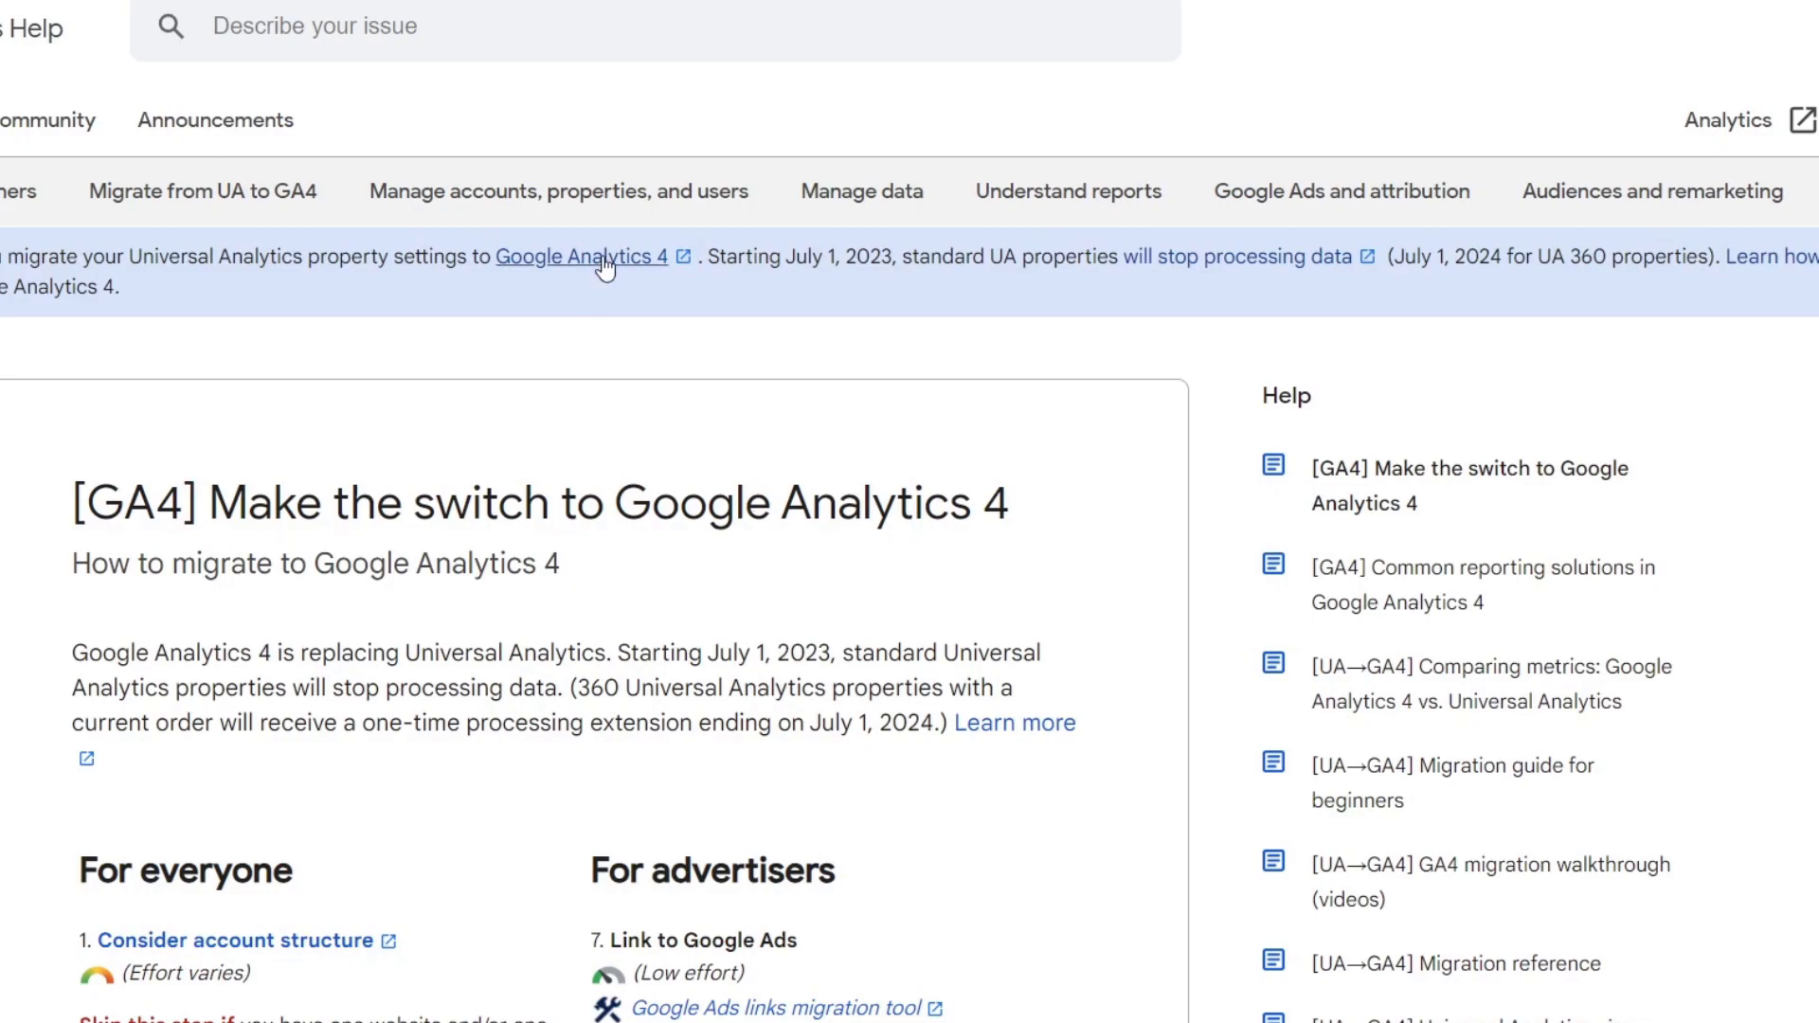
click(605, 269)
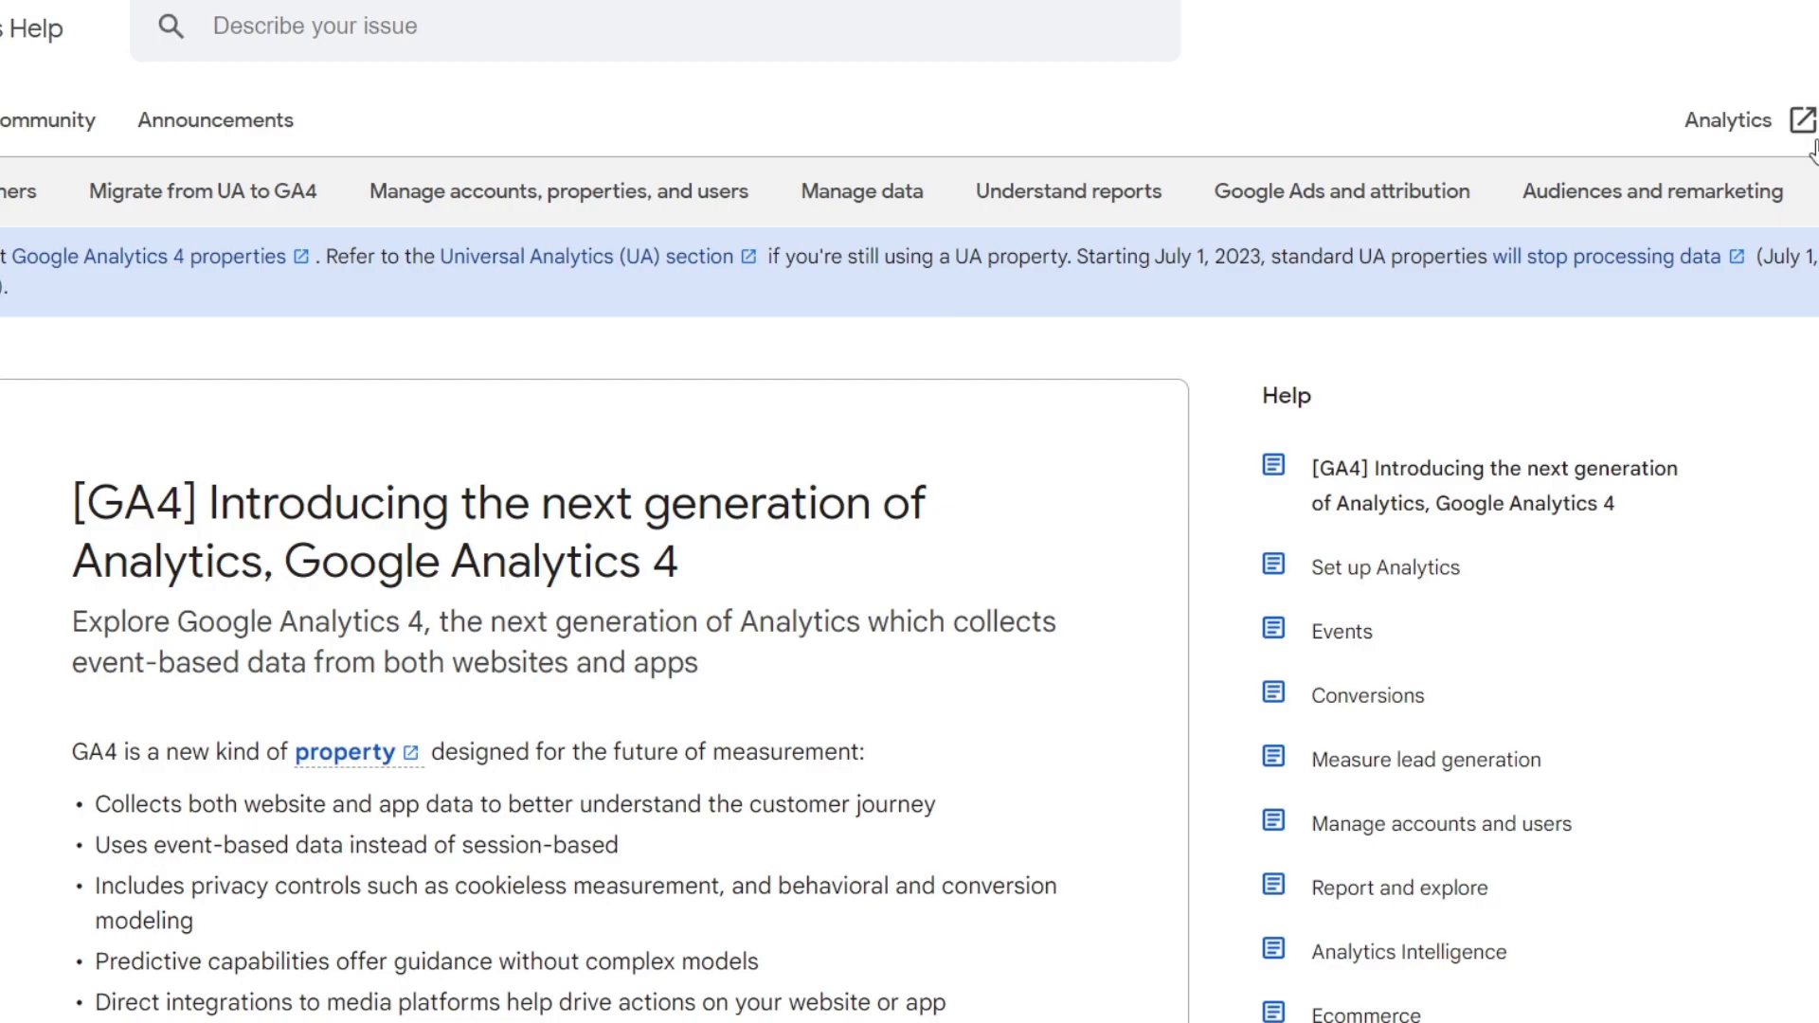
click(1764, 114)
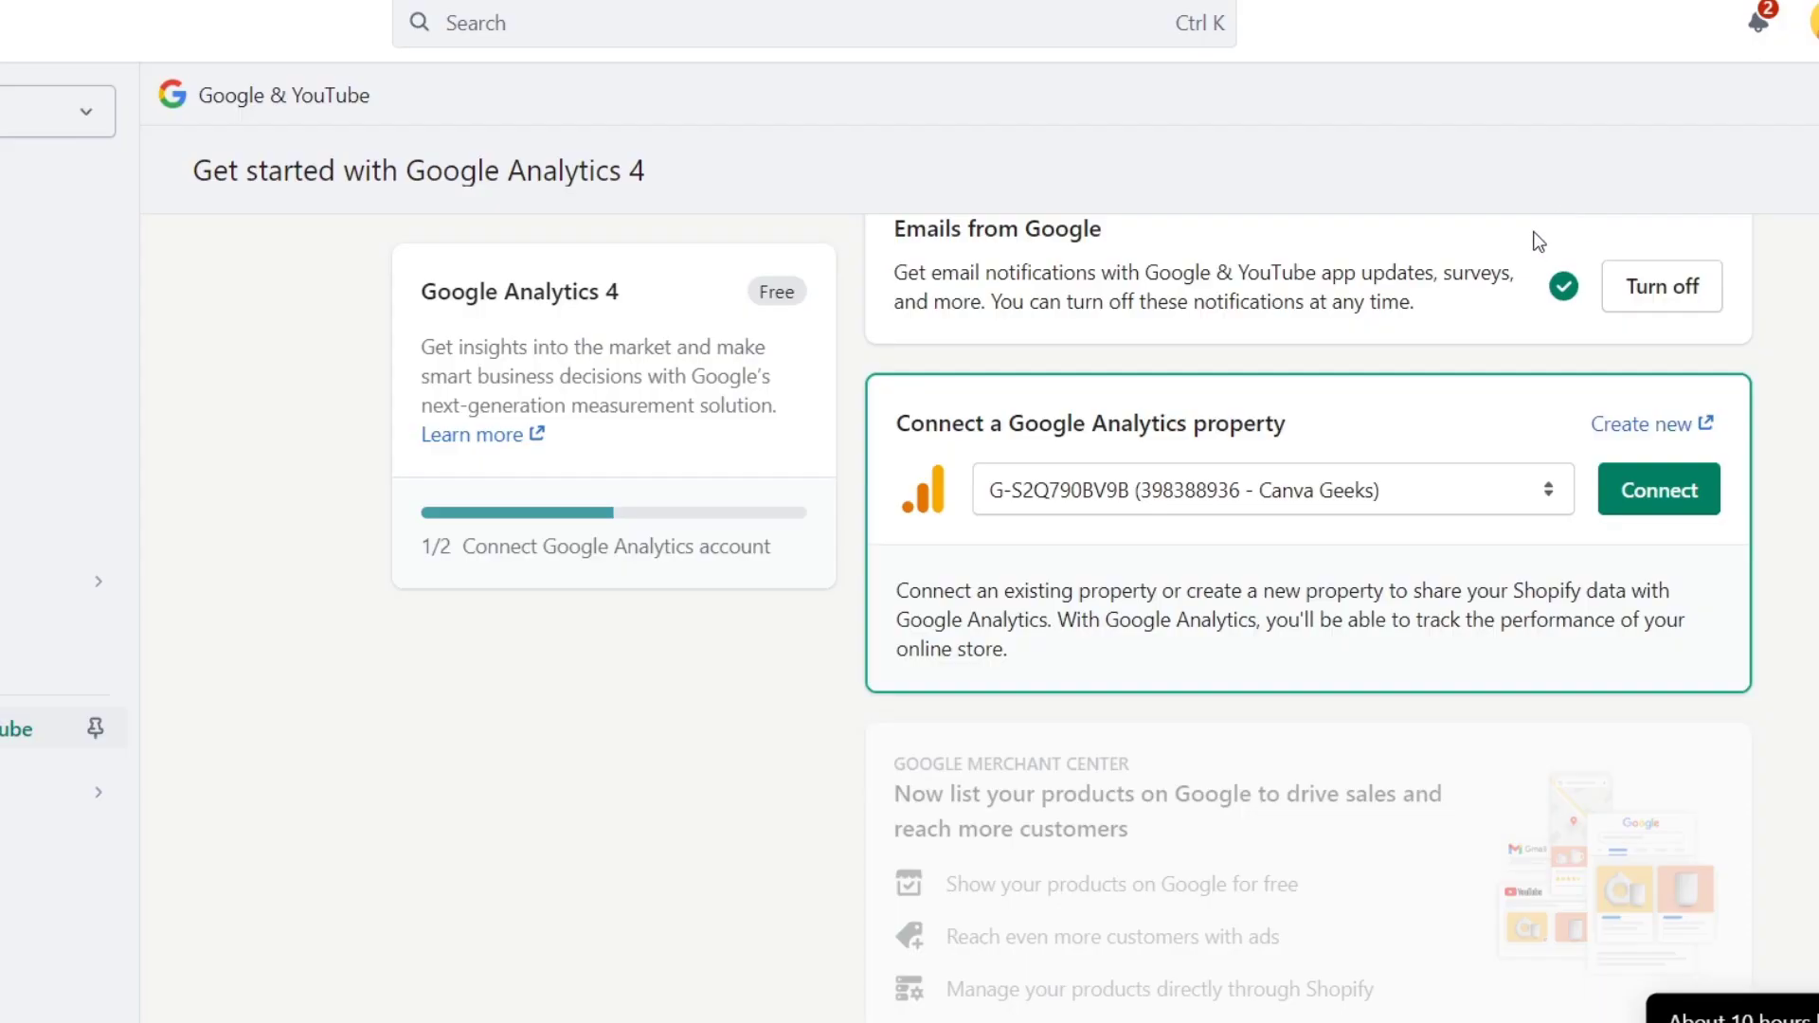
drag(1163, 425, 1329, 434)
click(1292, 498)
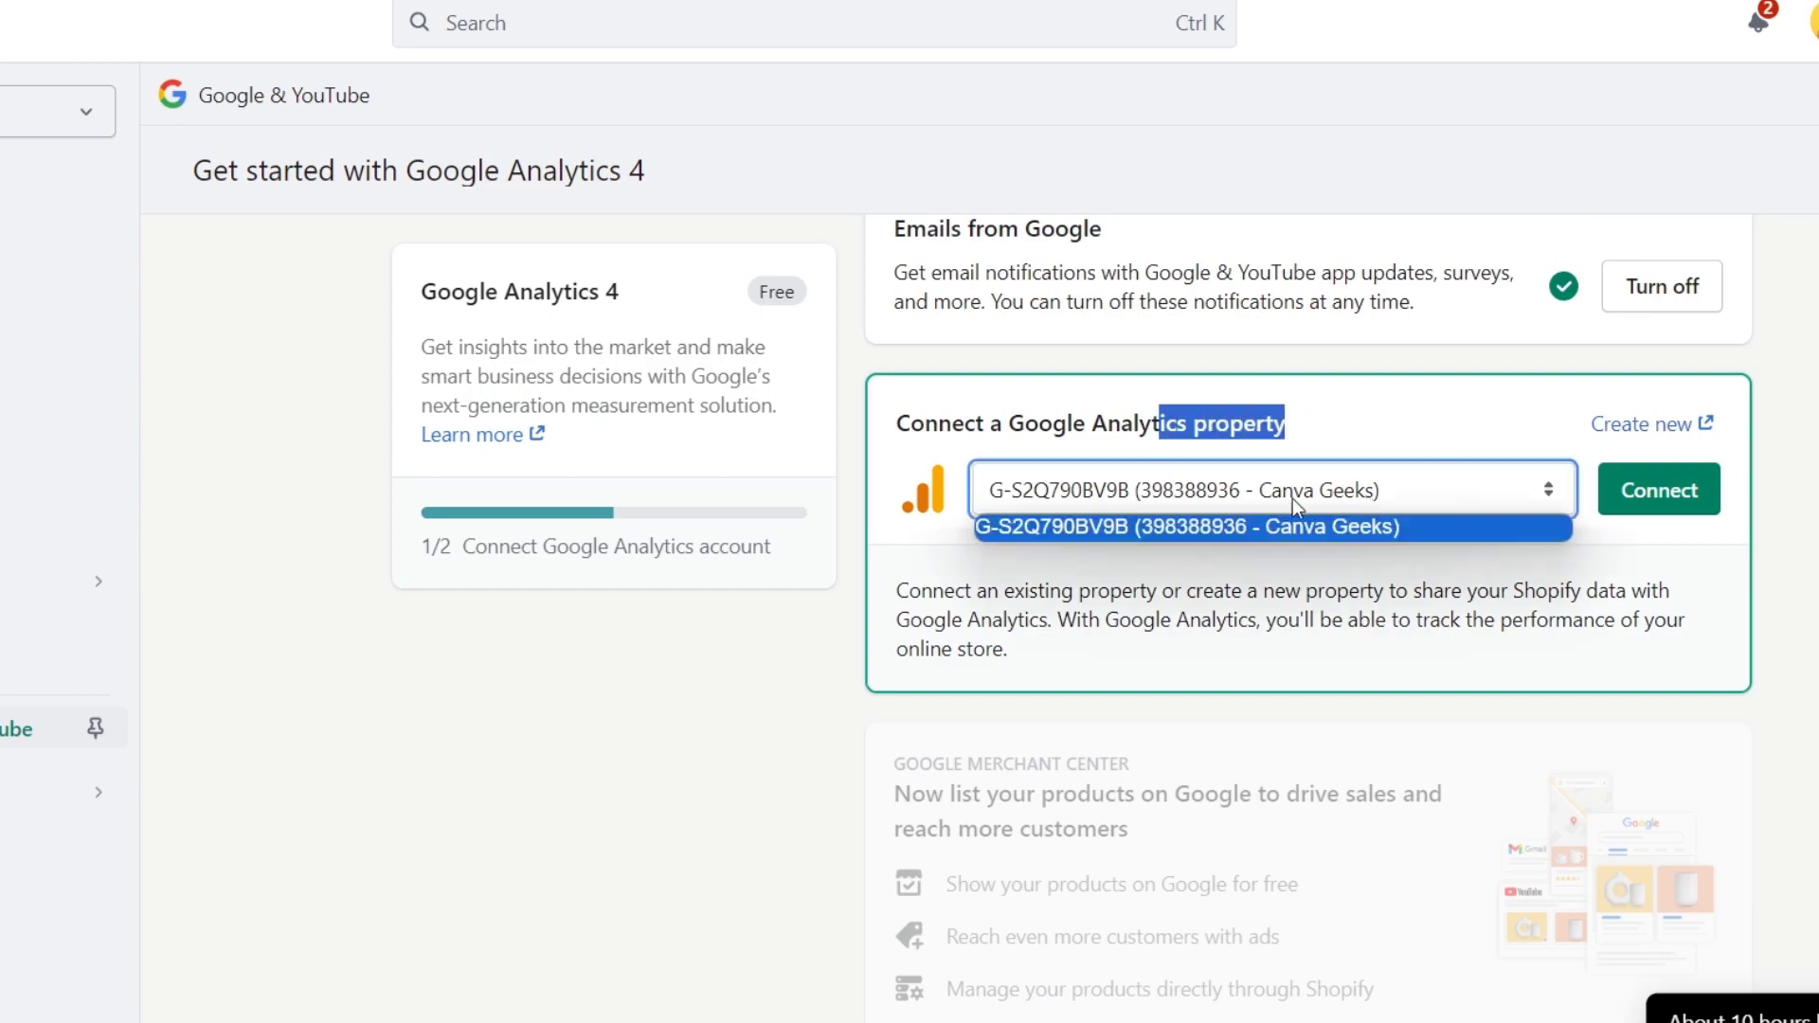
click(1306, 536)
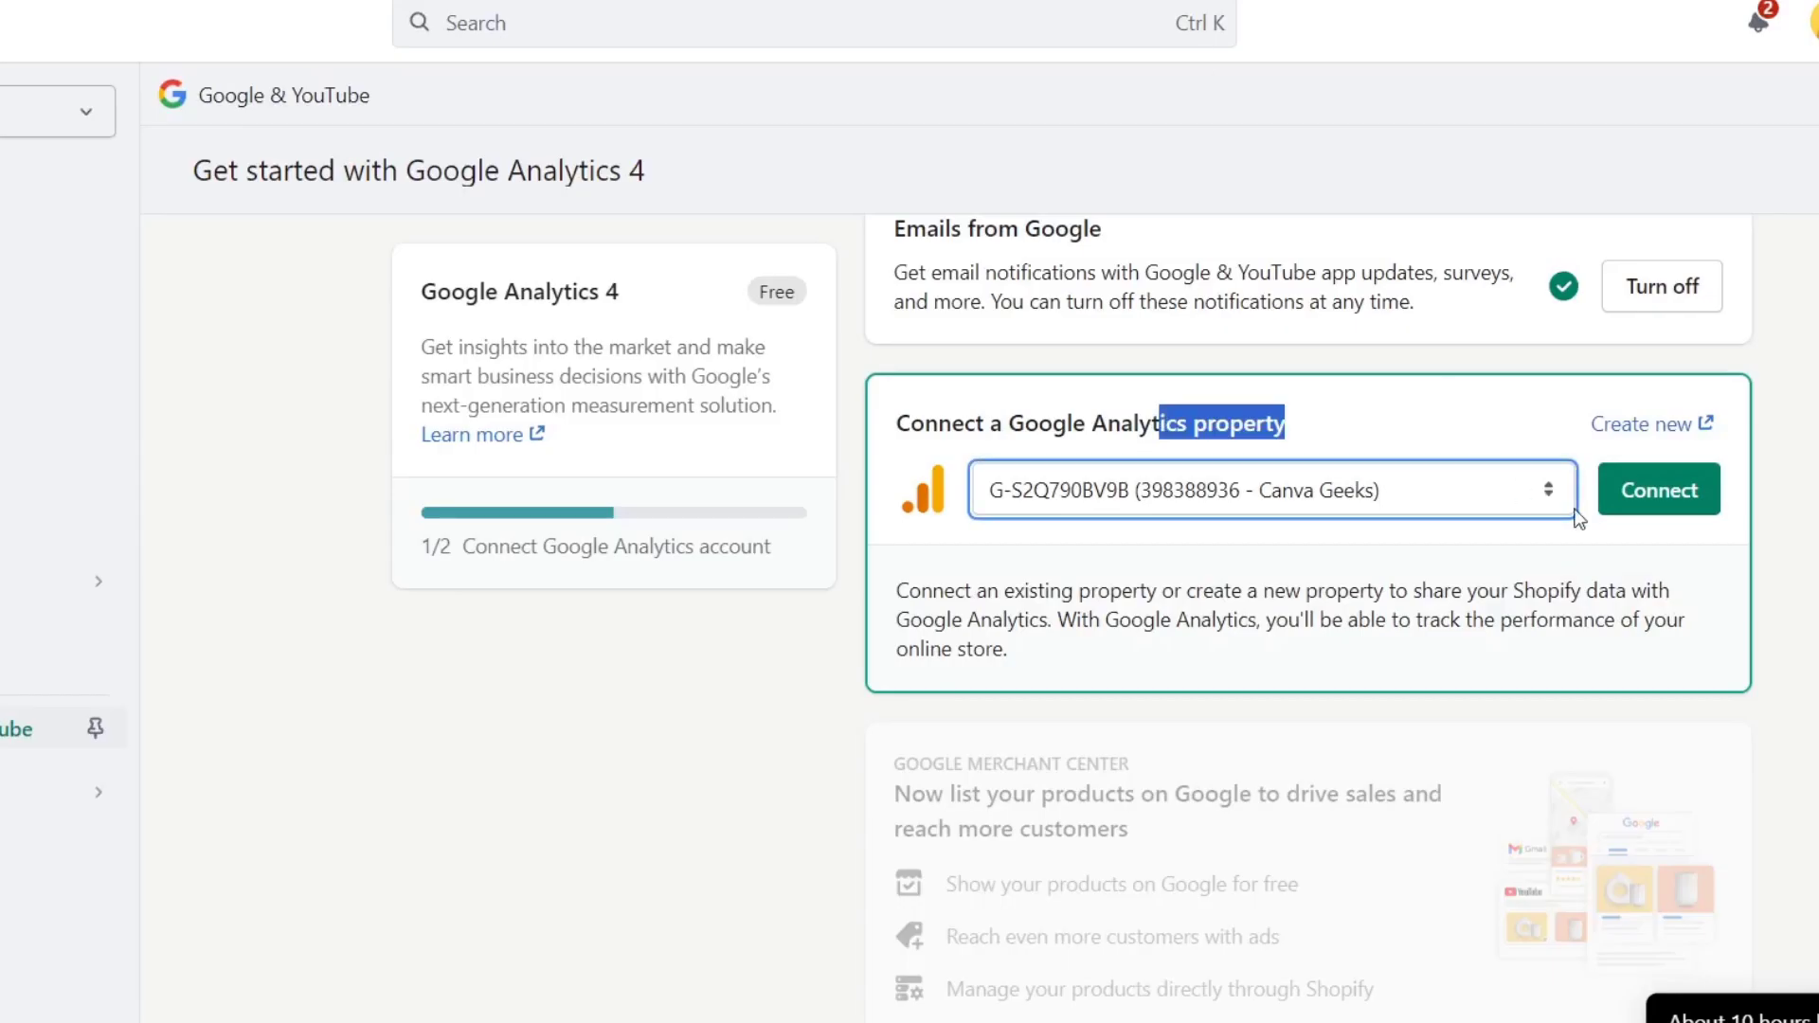
Step: Connect the Canva Geeks Analytics property and look over the Merchant Center section below
click(1659, 490)
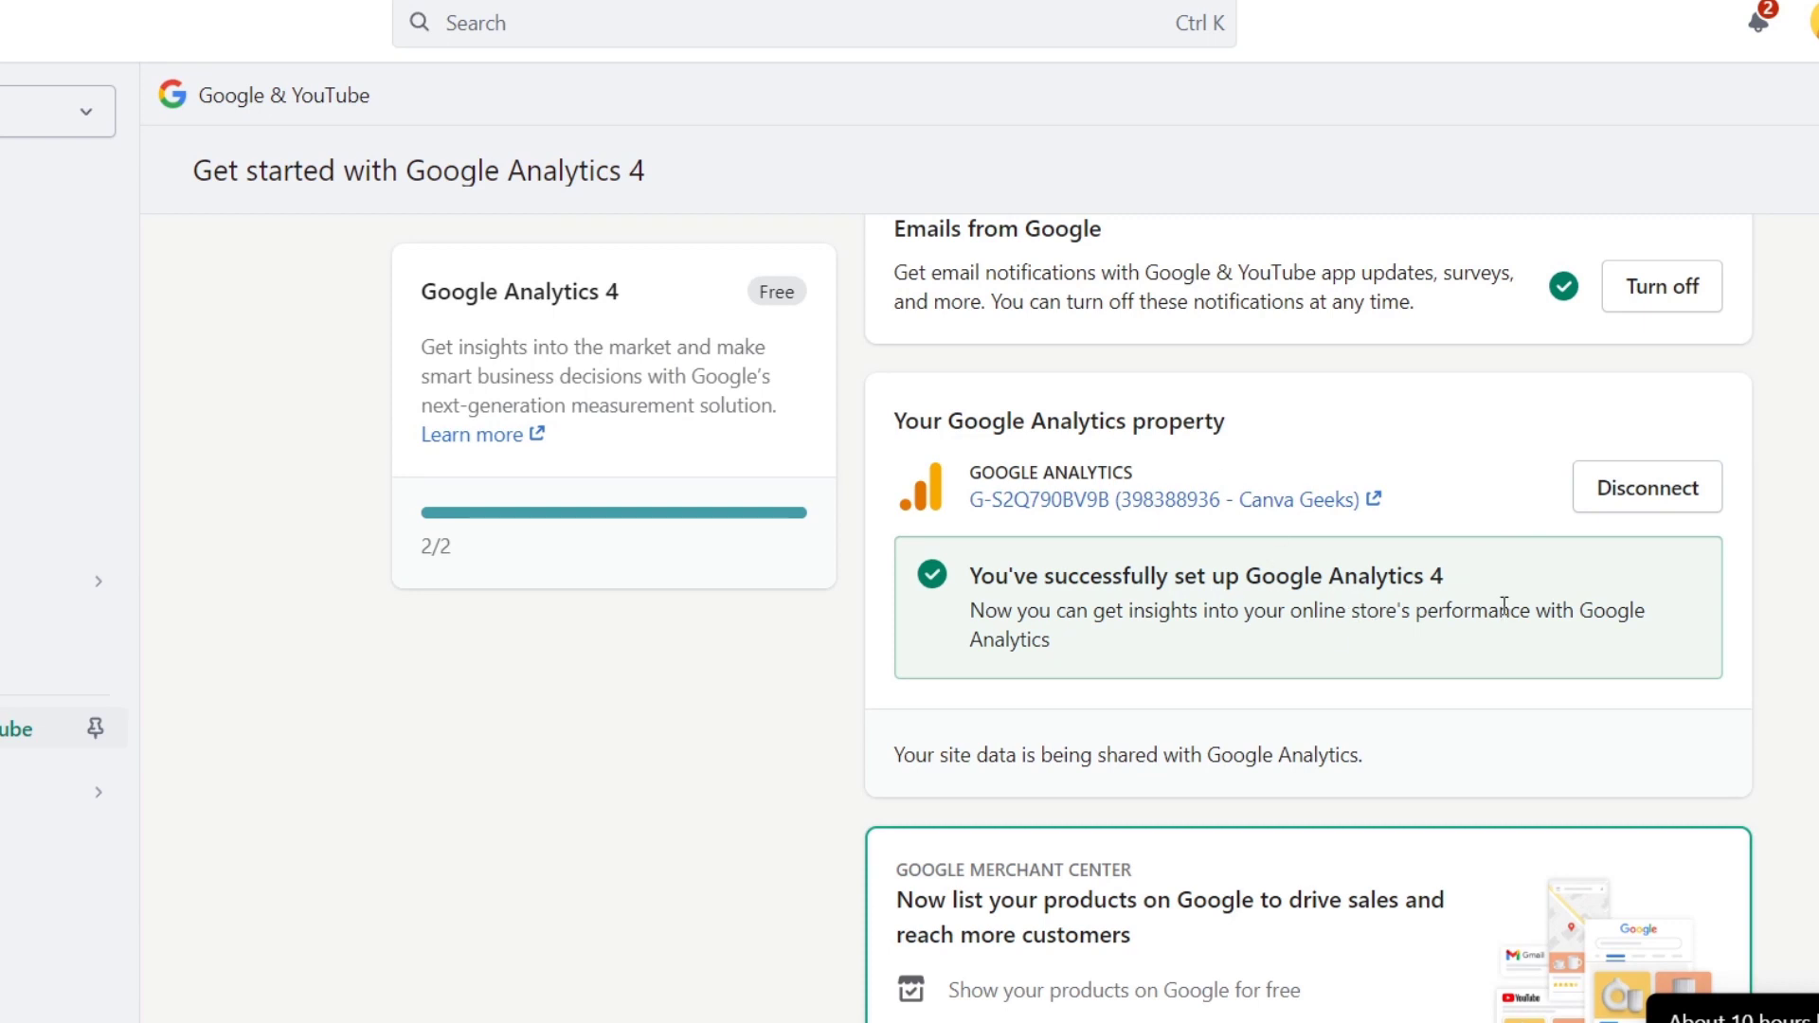
scroll(1504, 606, down, 3)
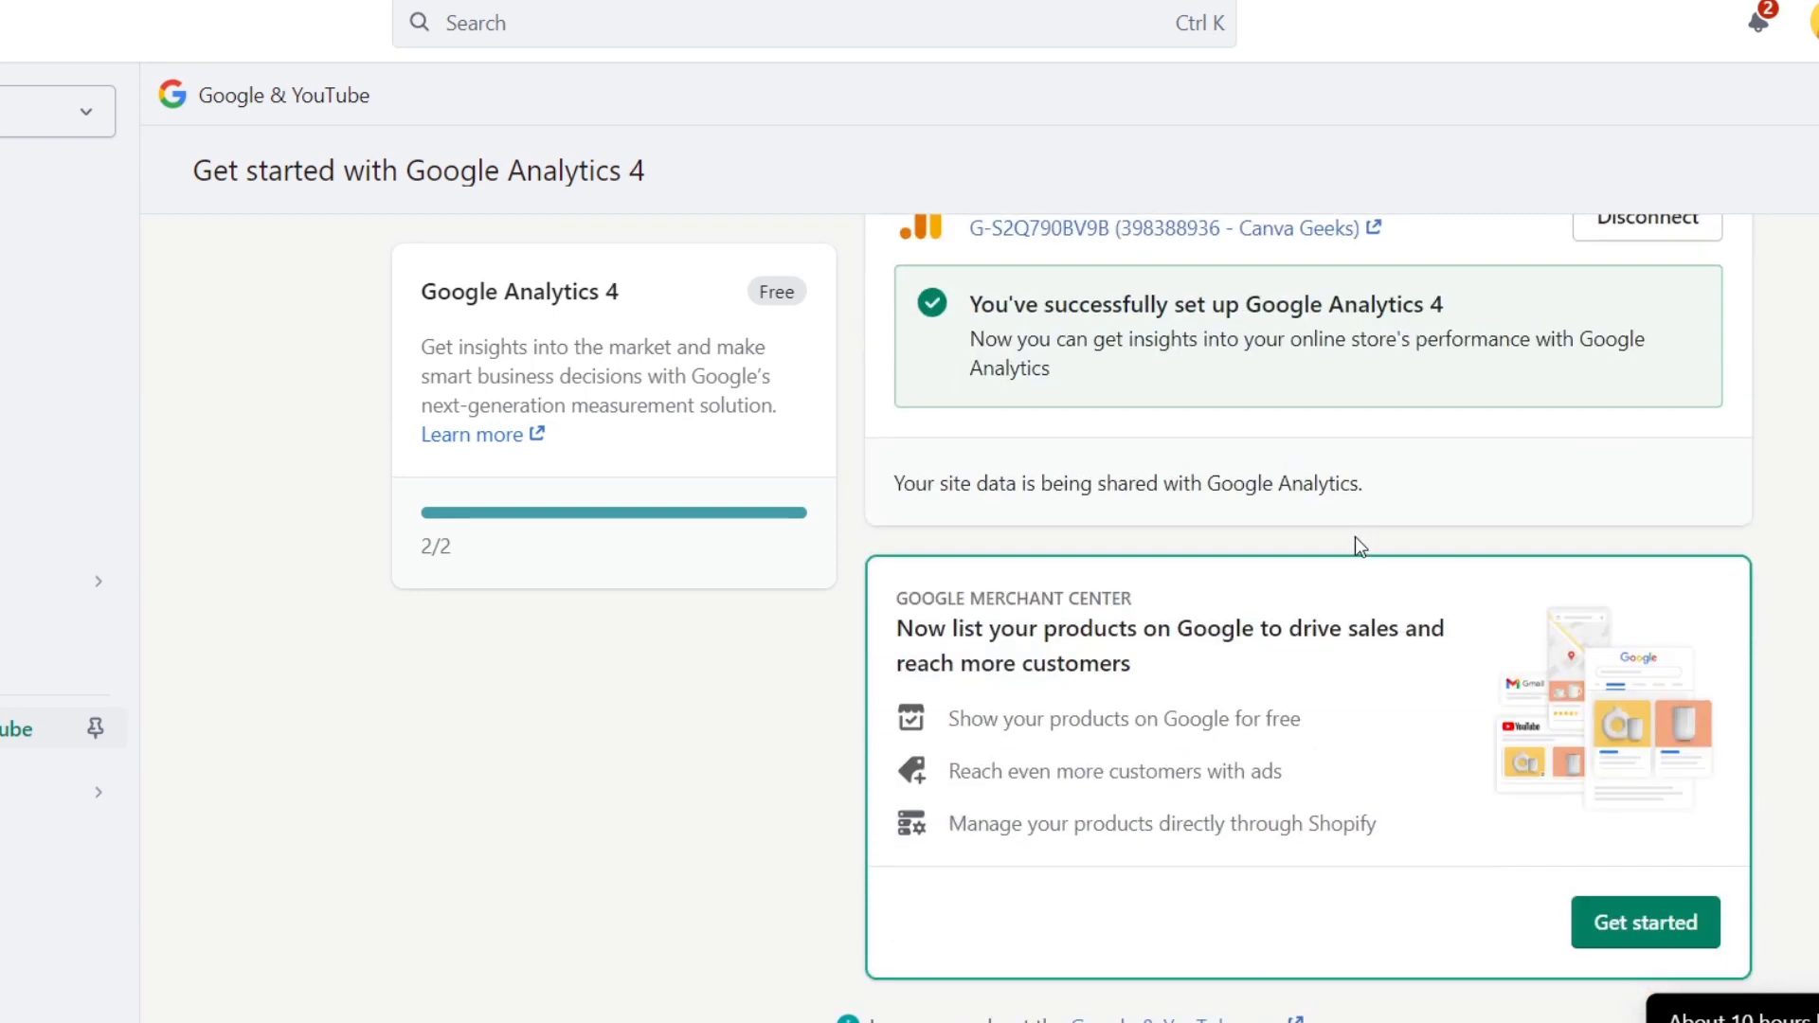
drag(1000, 628, 1459, 633)
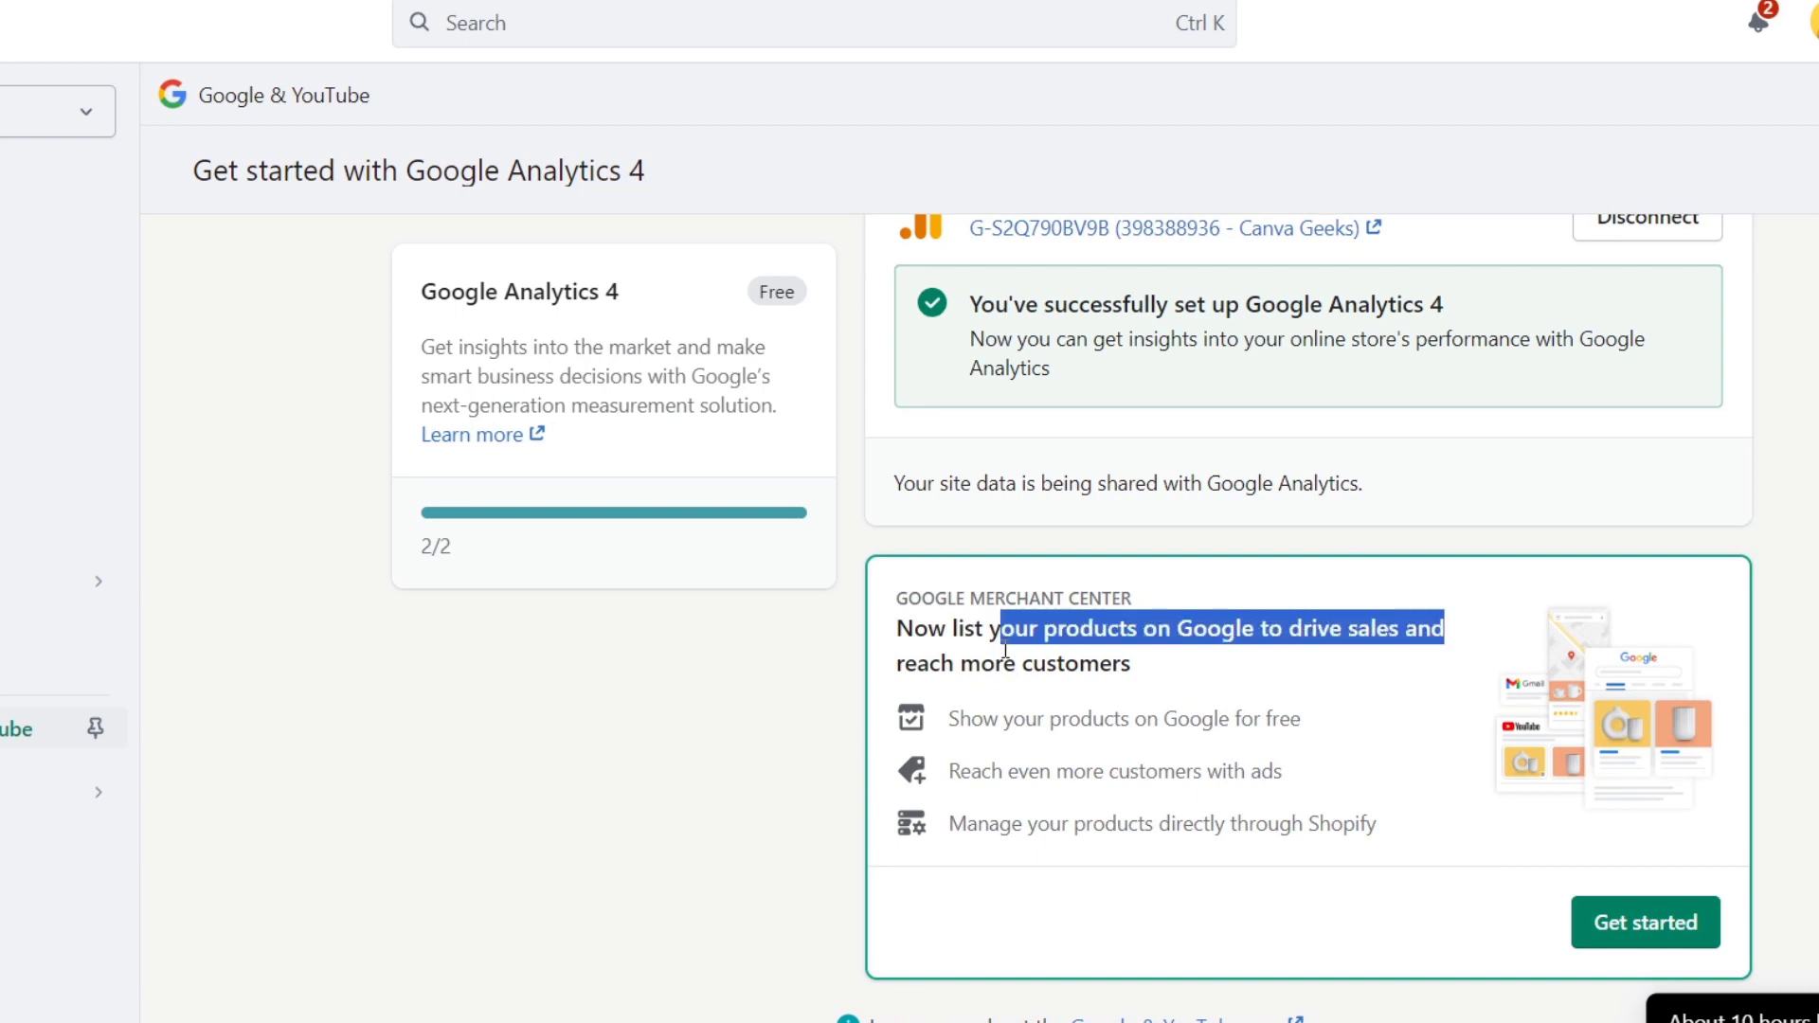
drag(1006, 652, 1162, 673)
click(1162, 673)
Step: Begin Google Merchant Center product listing setup and review its 0/5 store requirements
click(1641, 914)
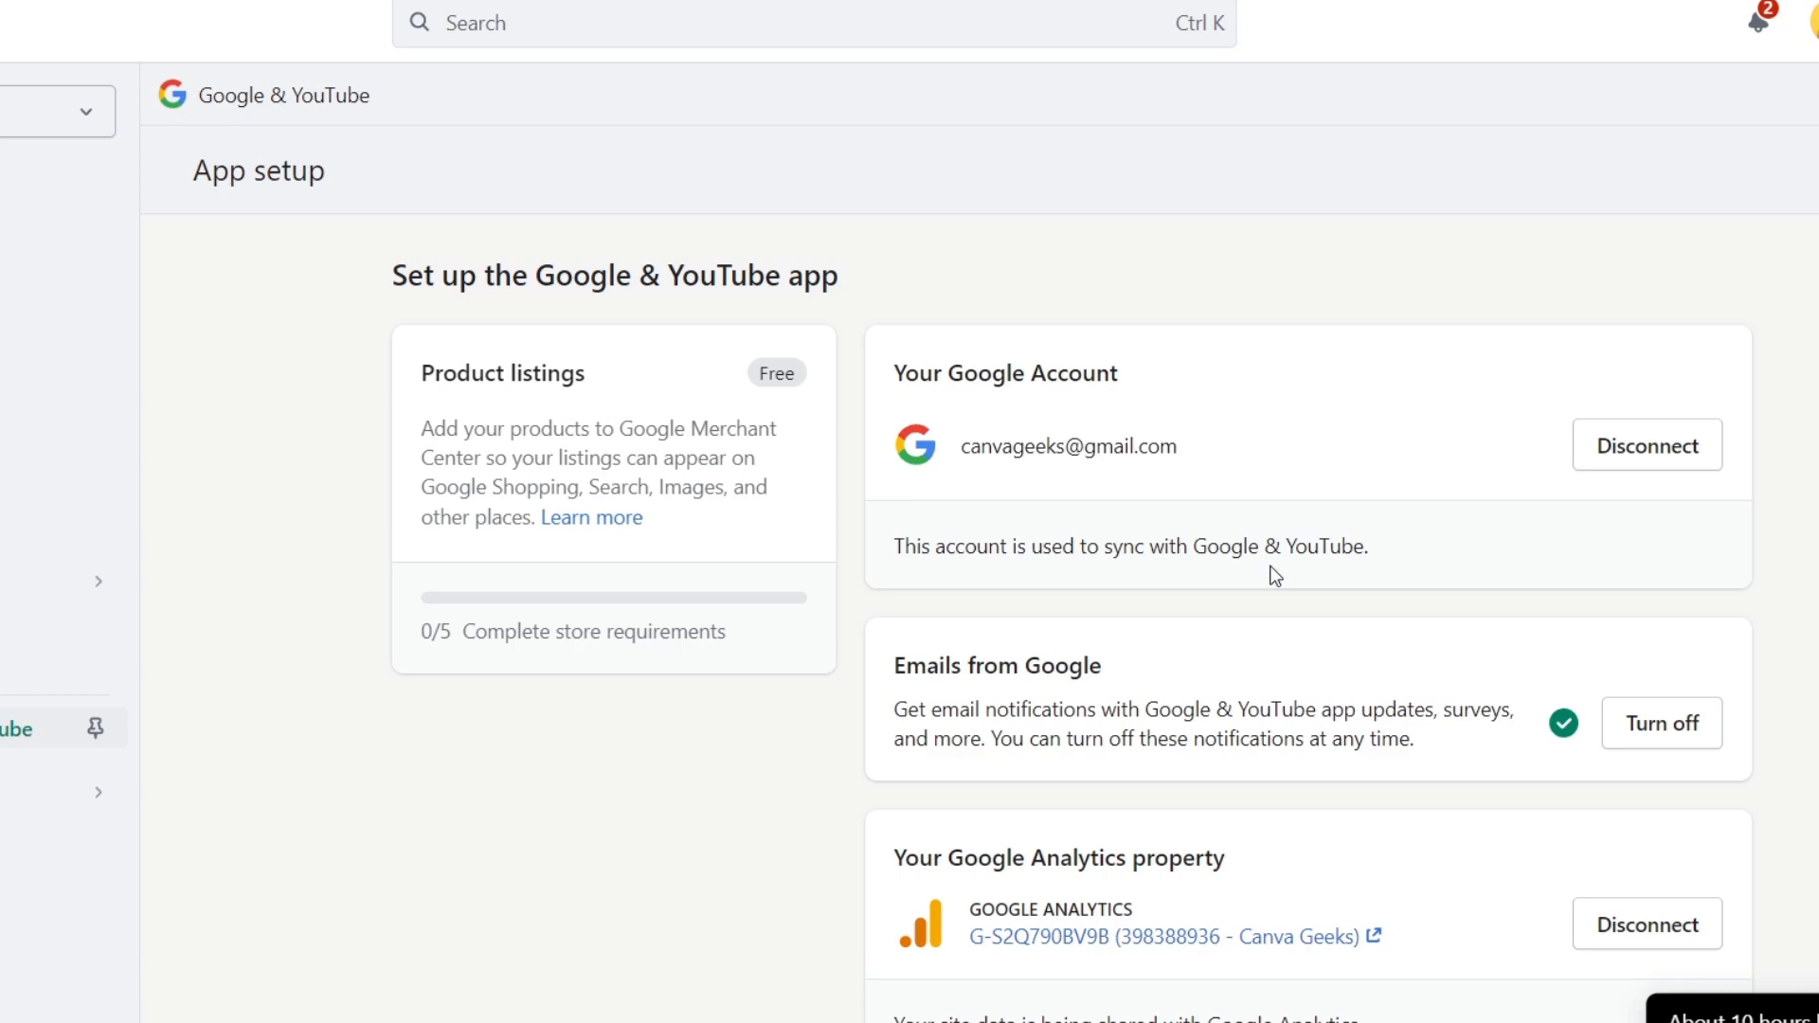
scroll(1275, 576, down, 8)
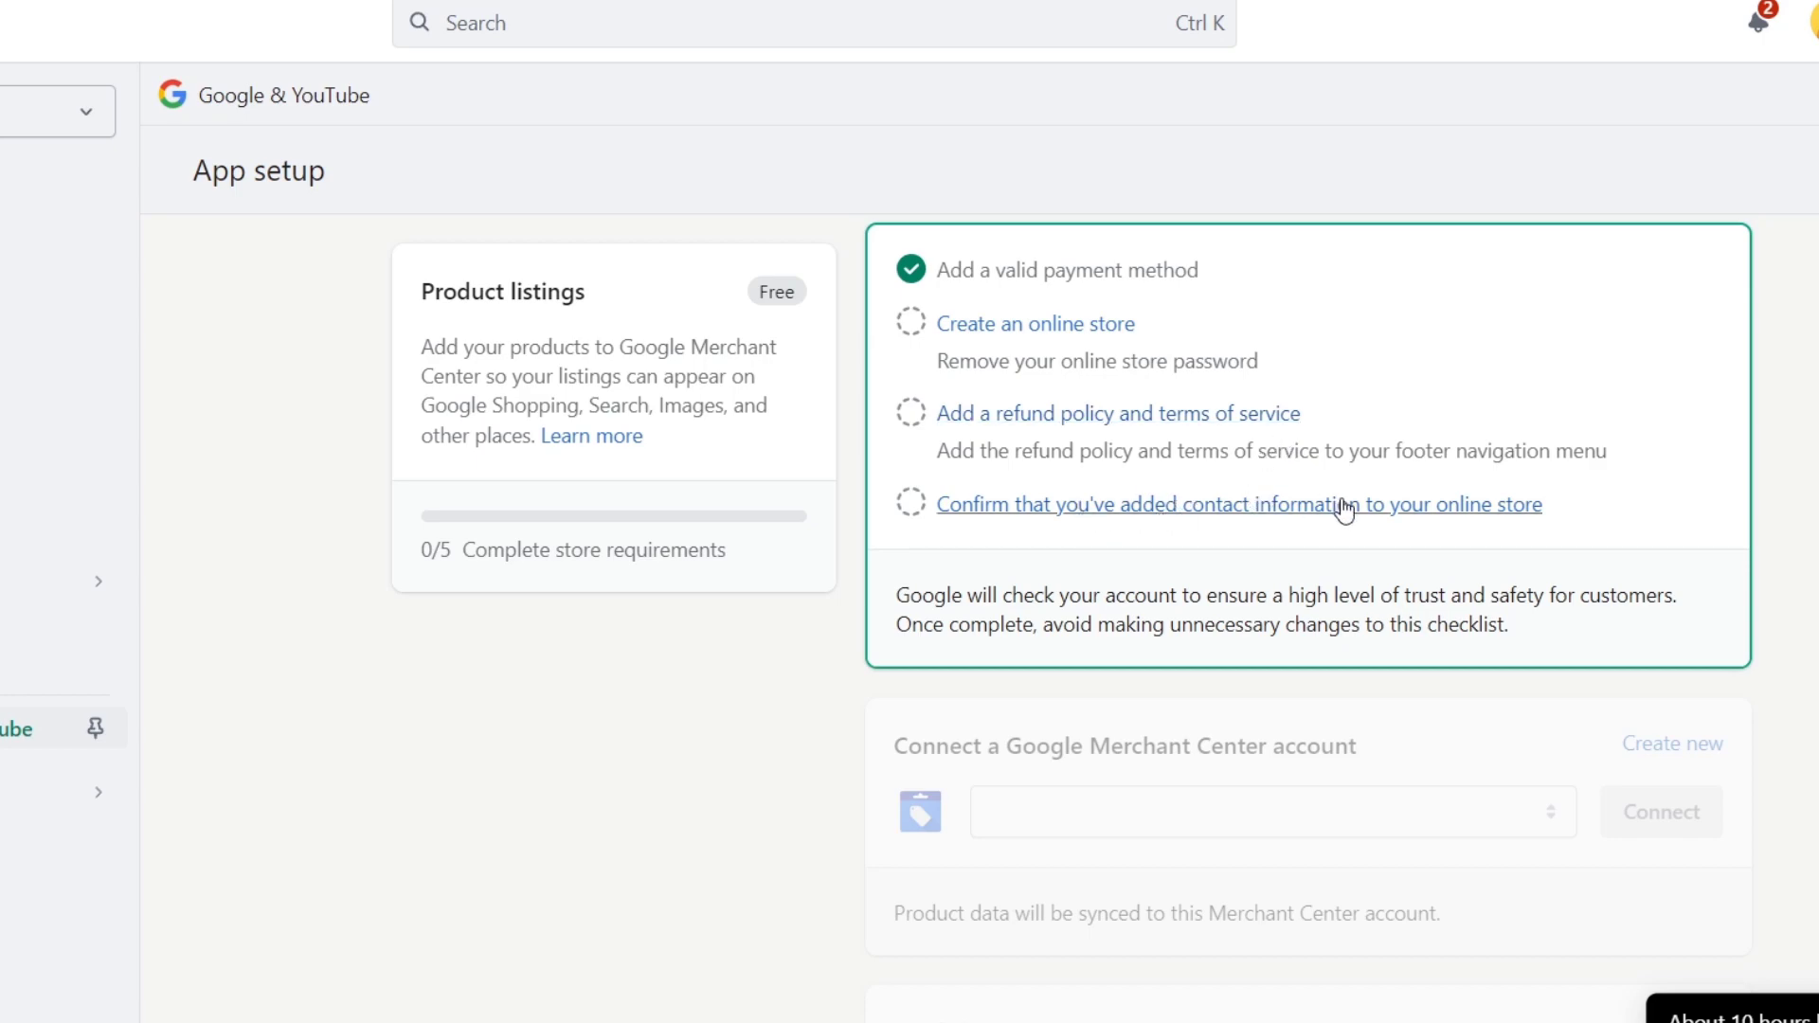
scroll(1548, 634, down, 8)
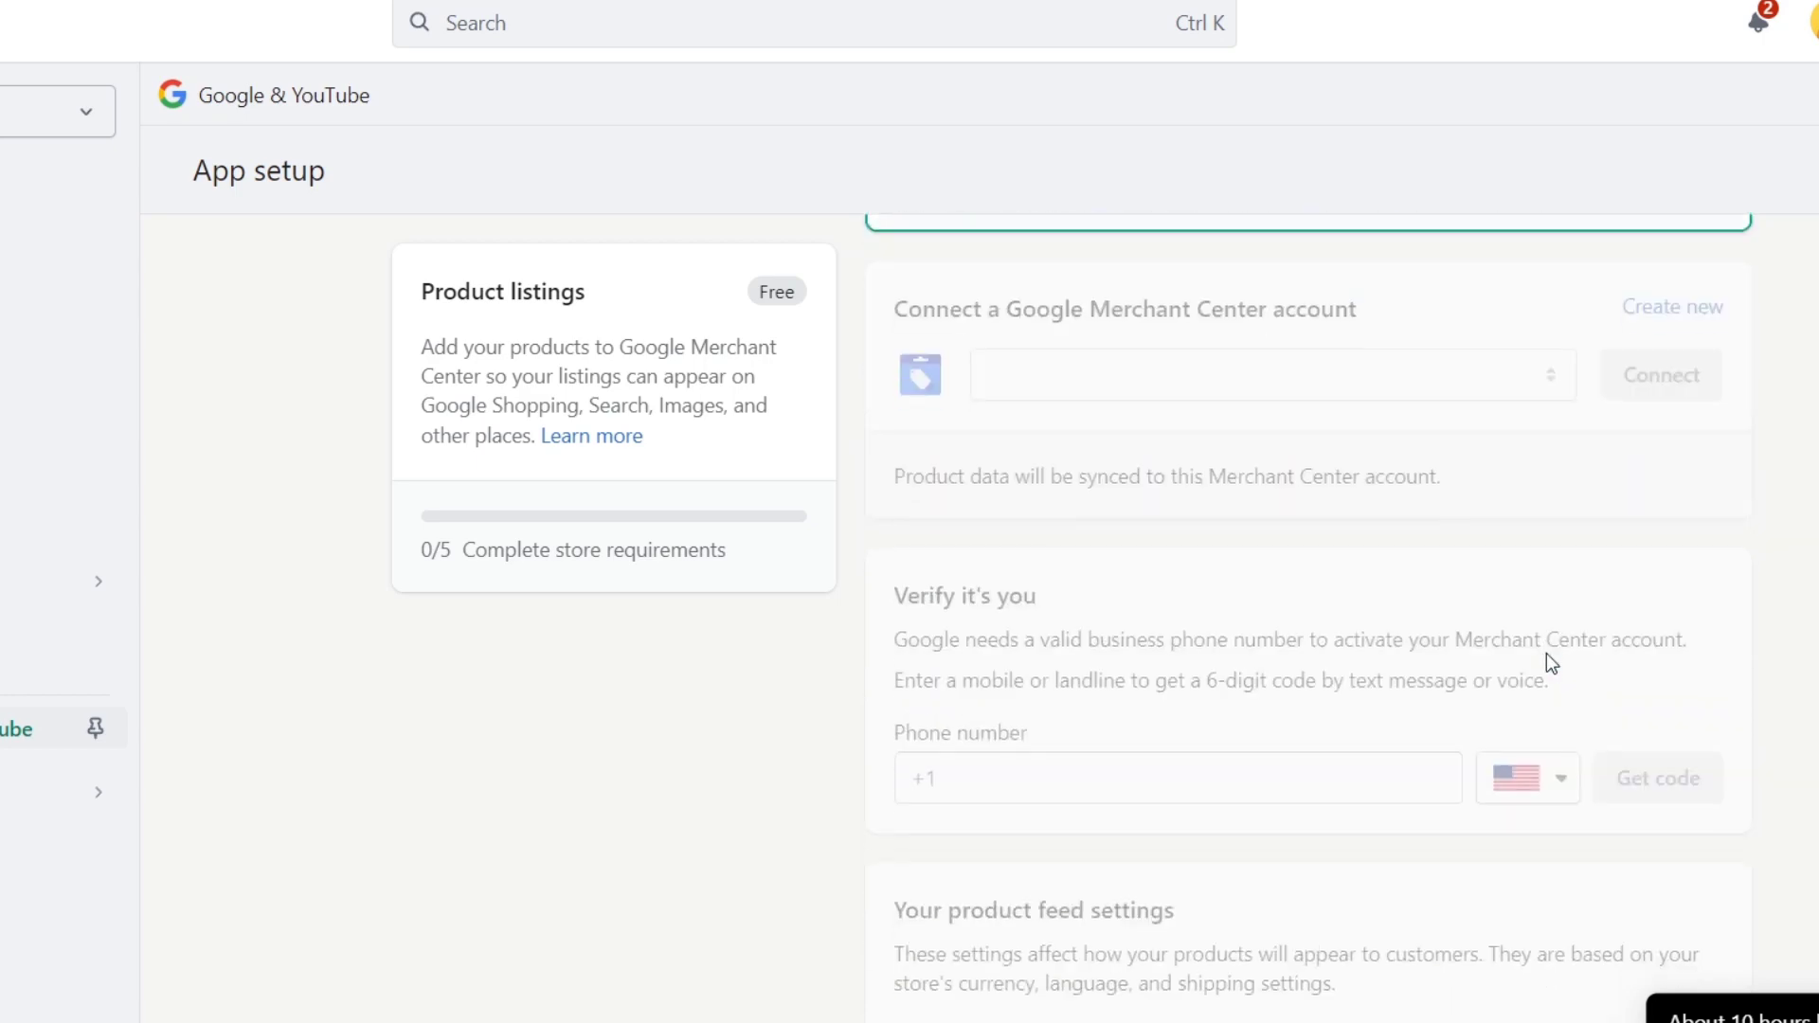
scroll(1548, 654, down, 5)
scroll(1548, 654, up, 4)
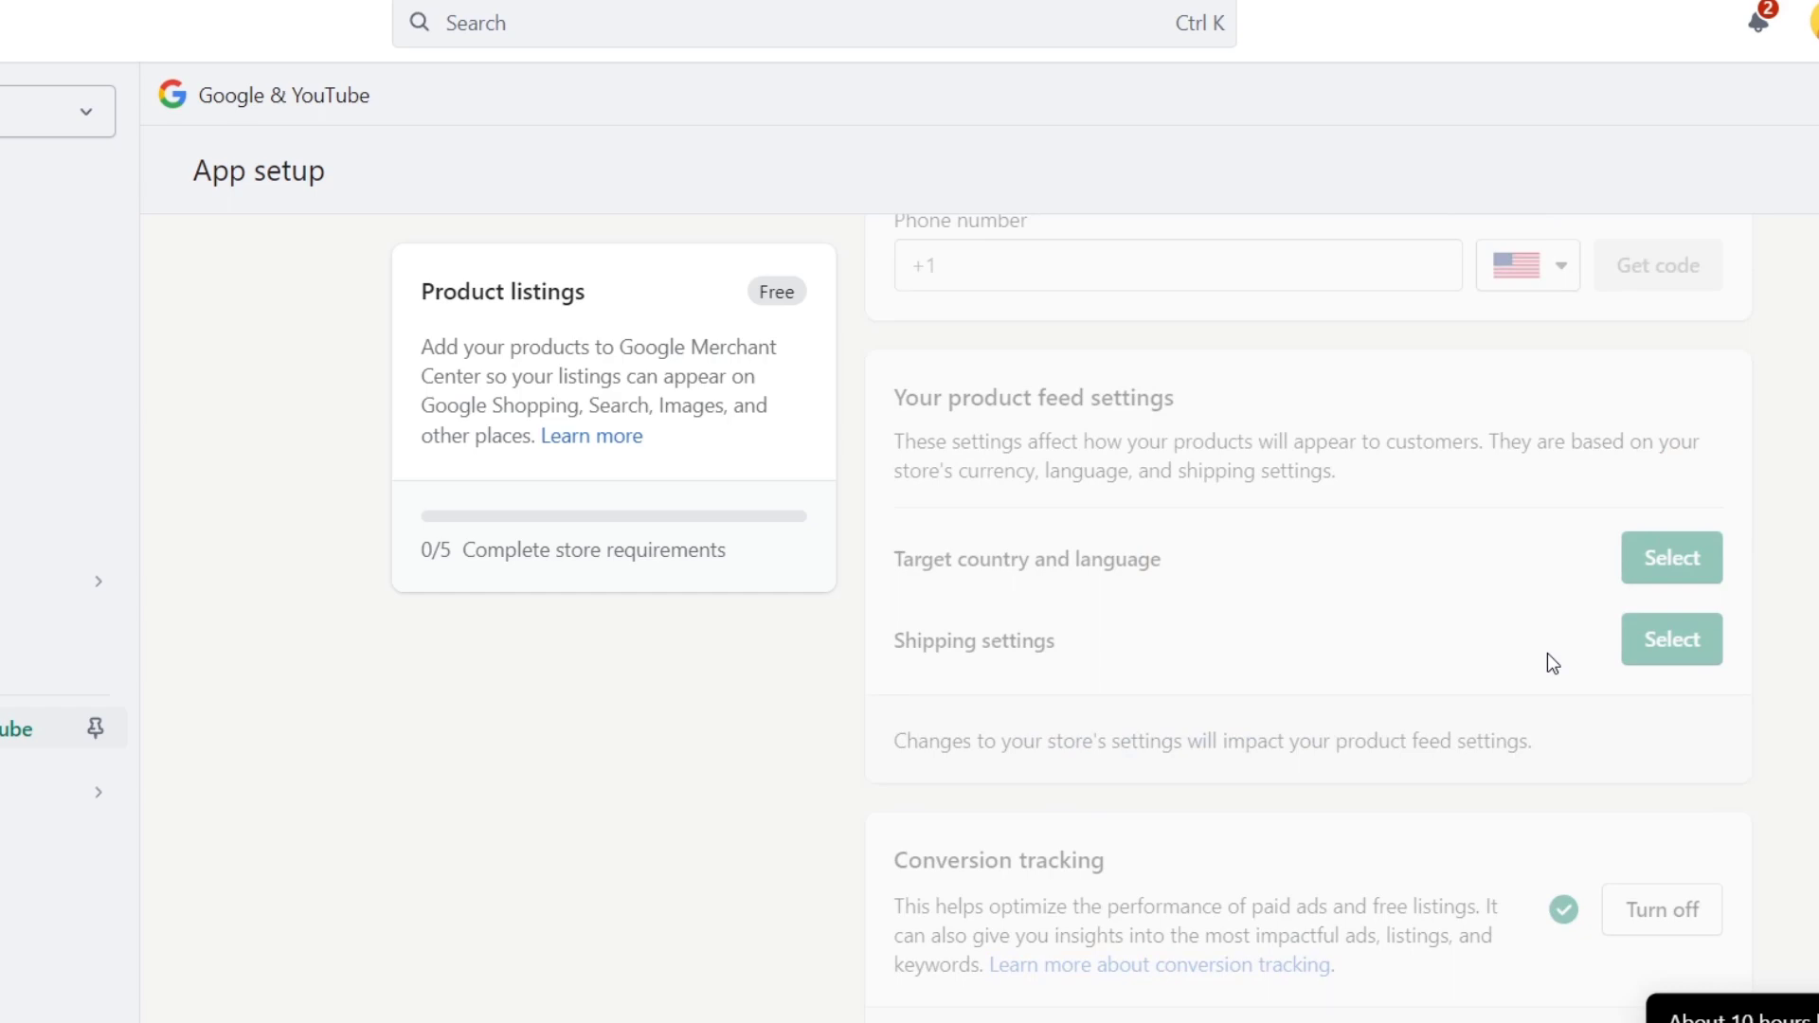
scroll(1549, 654, down, 4)
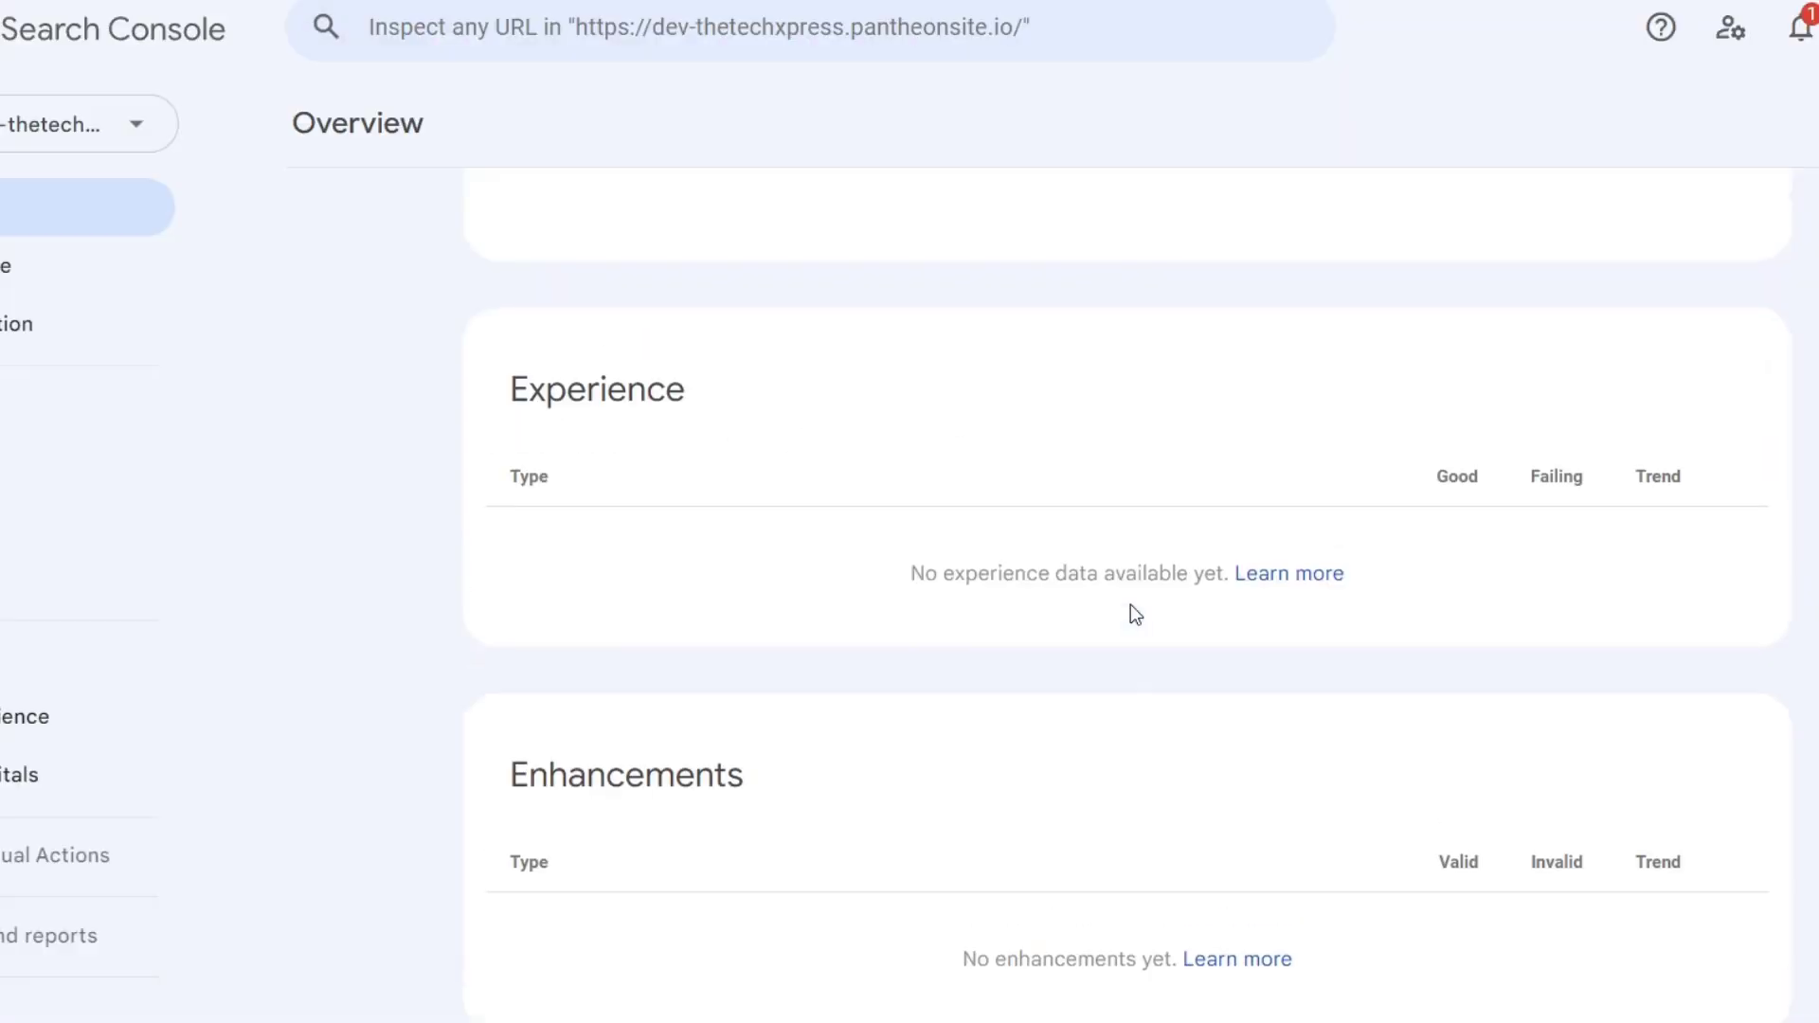
scroll(1136, 616, up, 10)
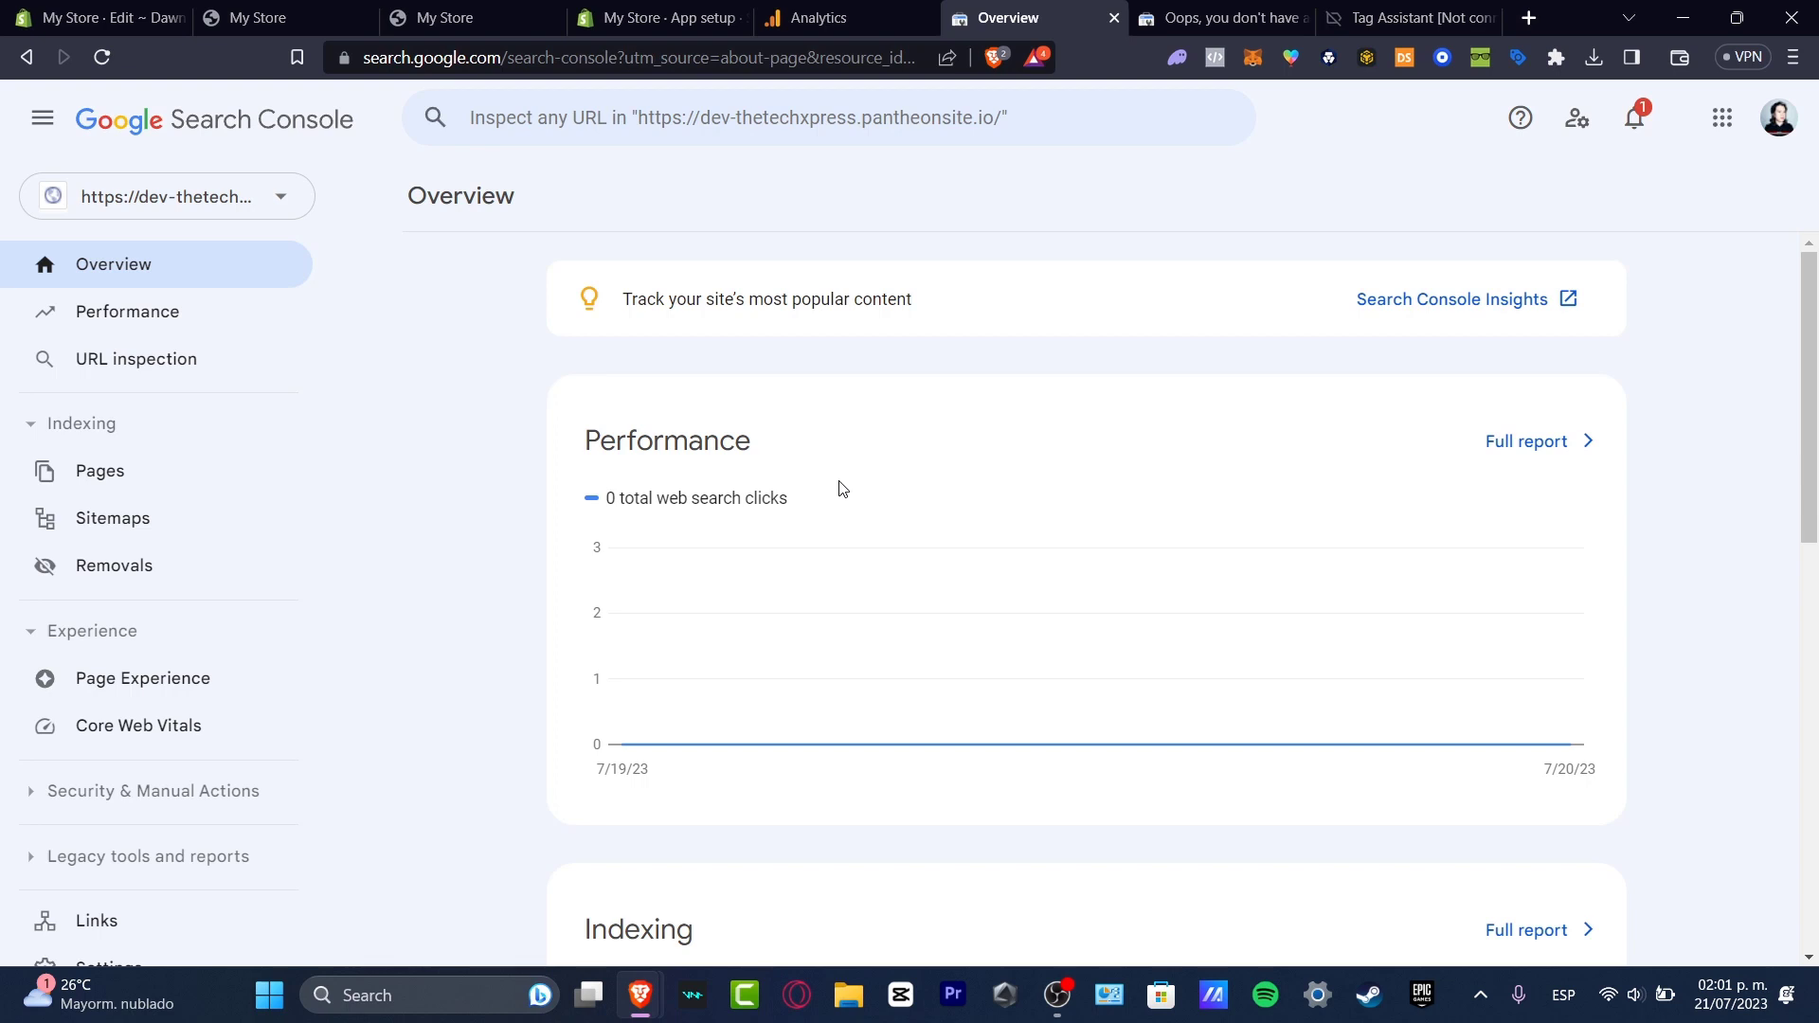
Step: Open the Performance report and review its 0 clicks, 0 impressions, 0% CTR and 0 position
drag(638, 442, 753, 455)
drag(597, 501, 807, 507)
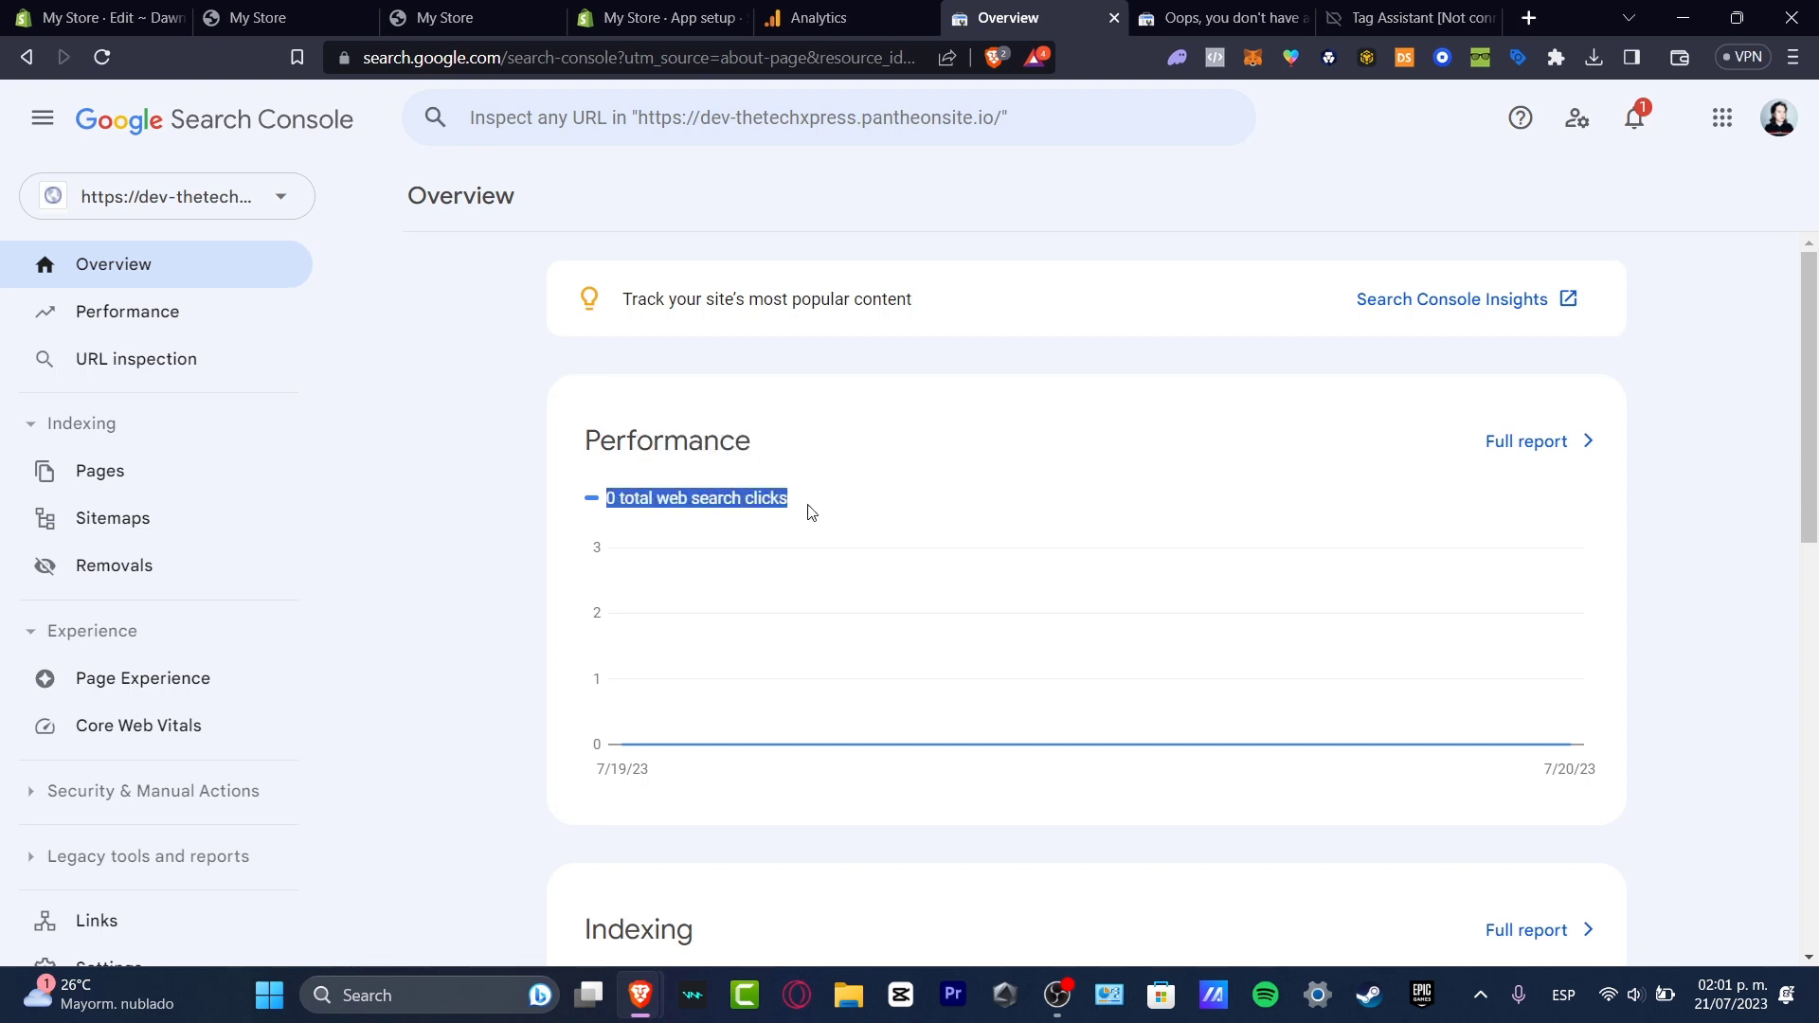
scroll(929, 532, down, 3)
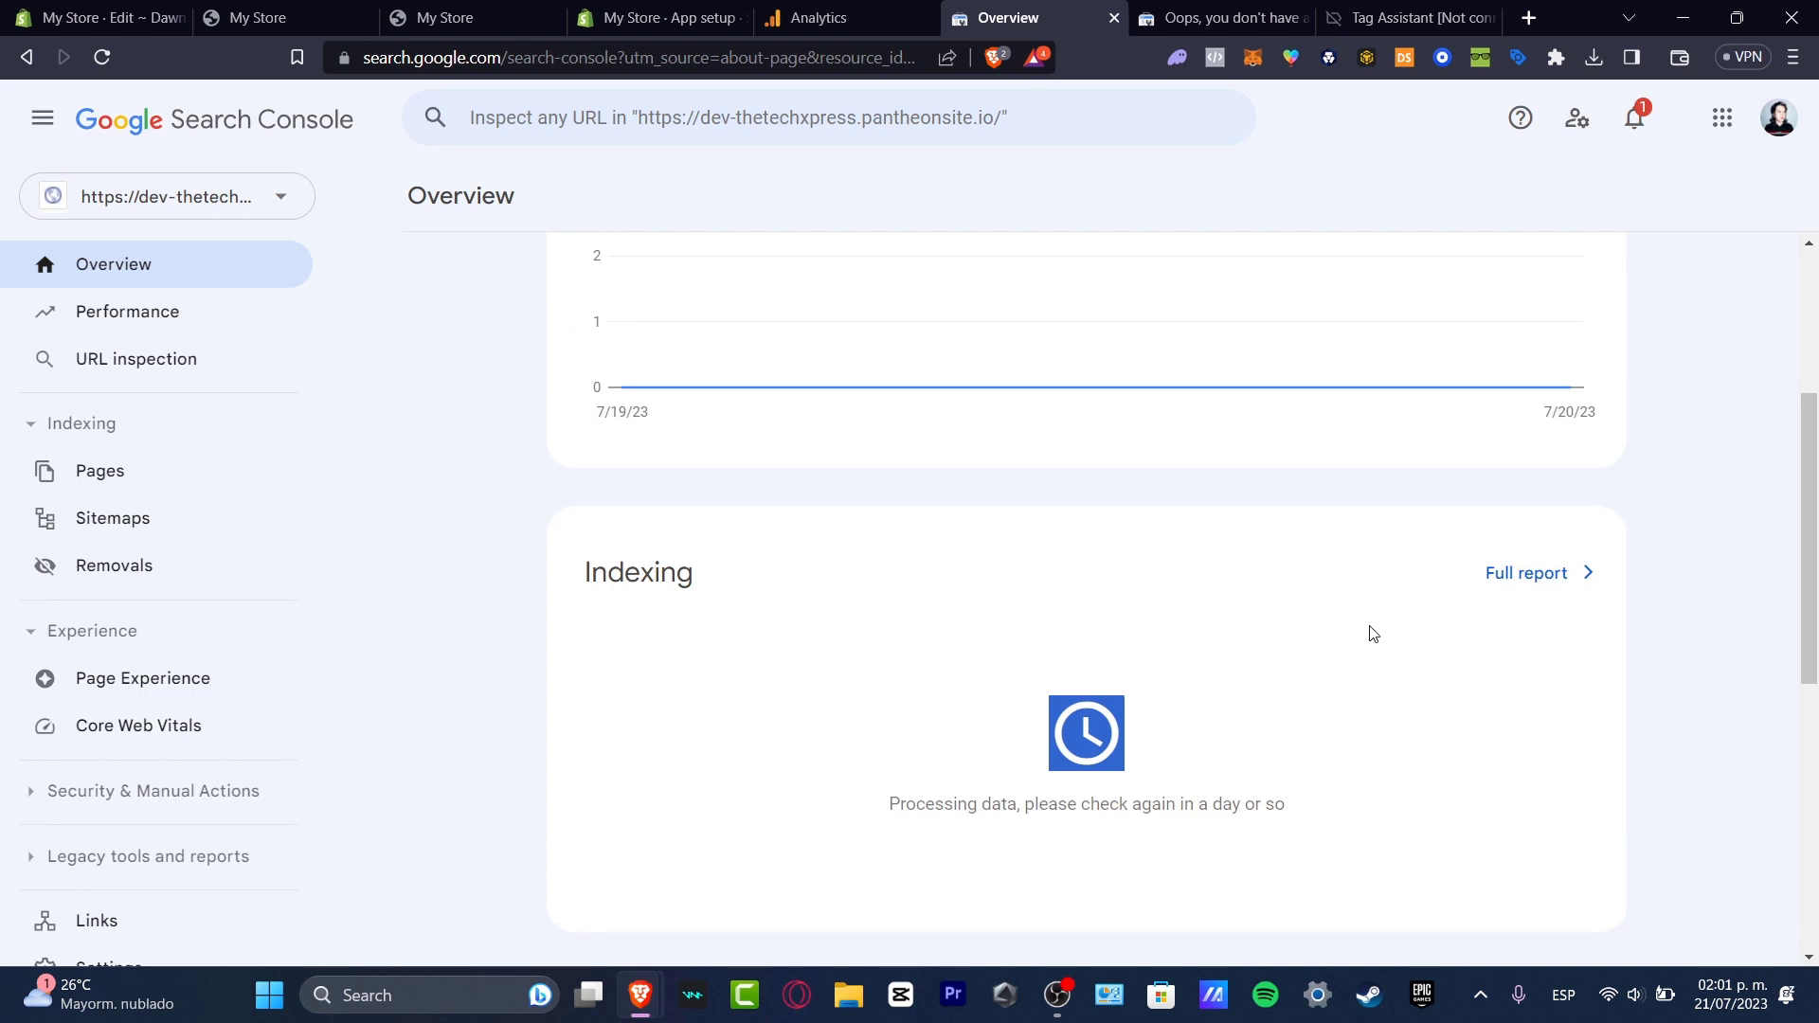
scroll(1369, 629, down, 3)
click(228, 339)
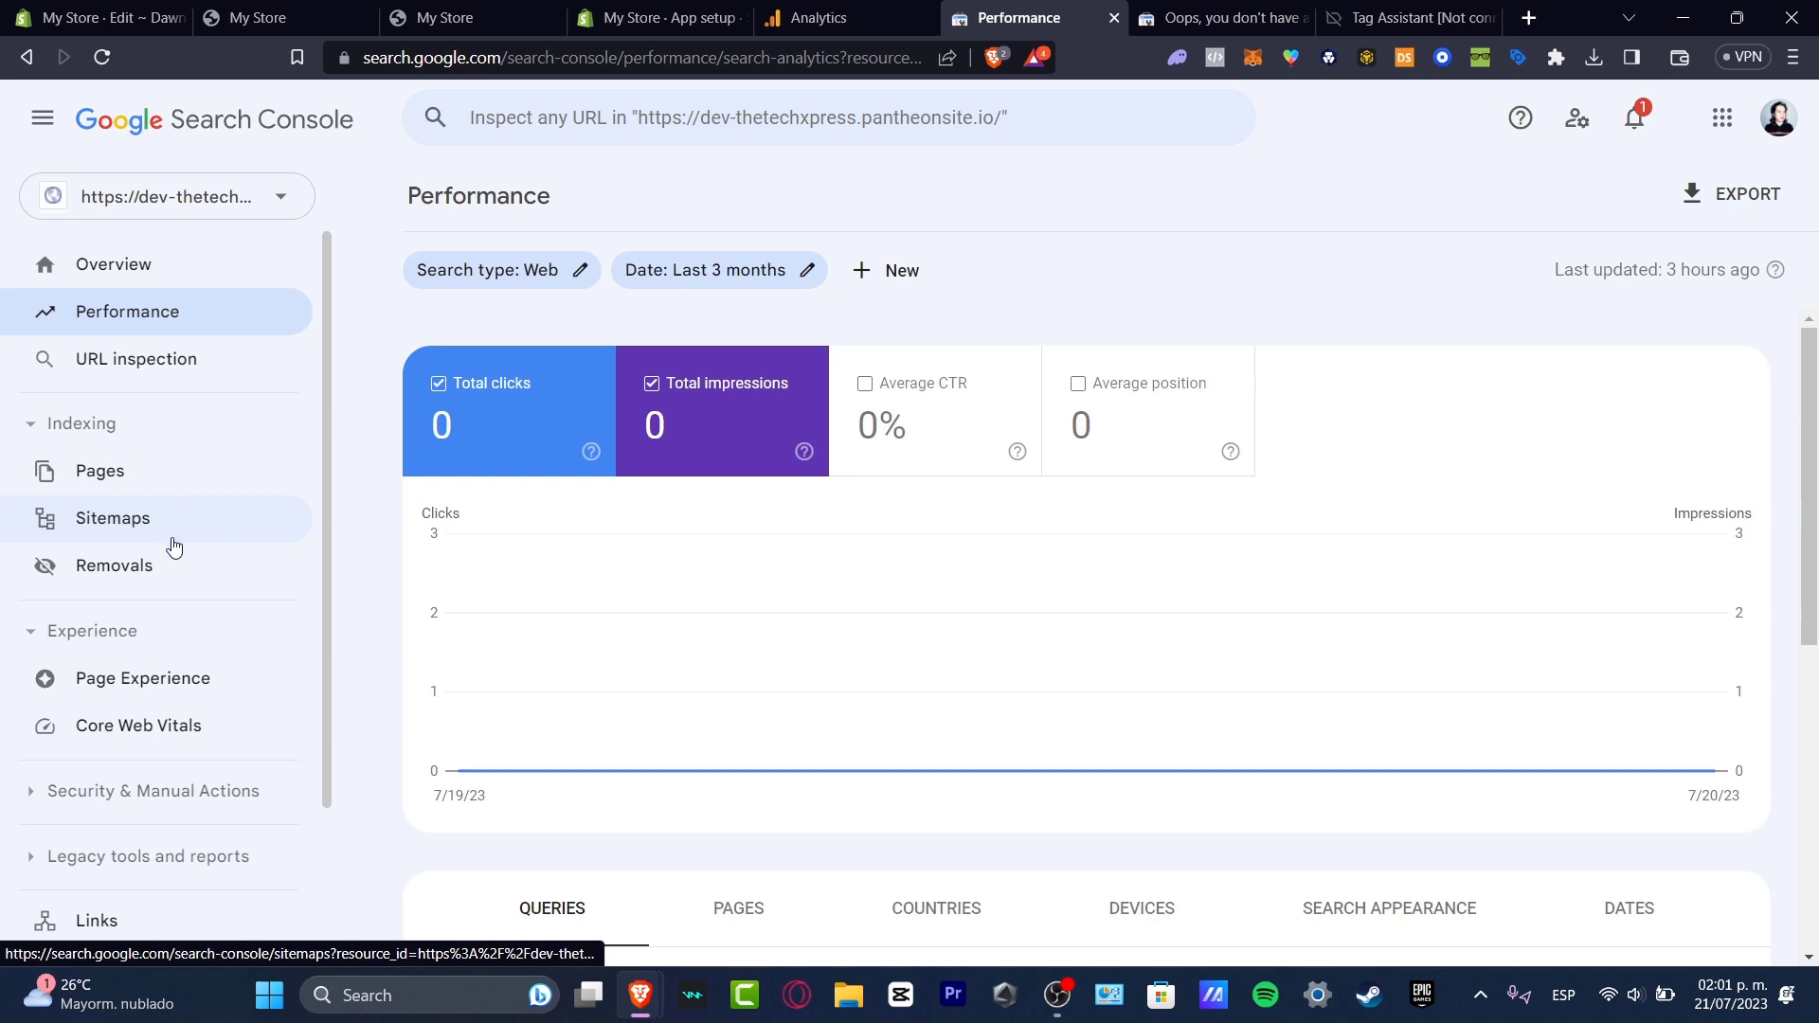
scroll(628, 486, down, 5)
scroll(627, 487, up, 5)
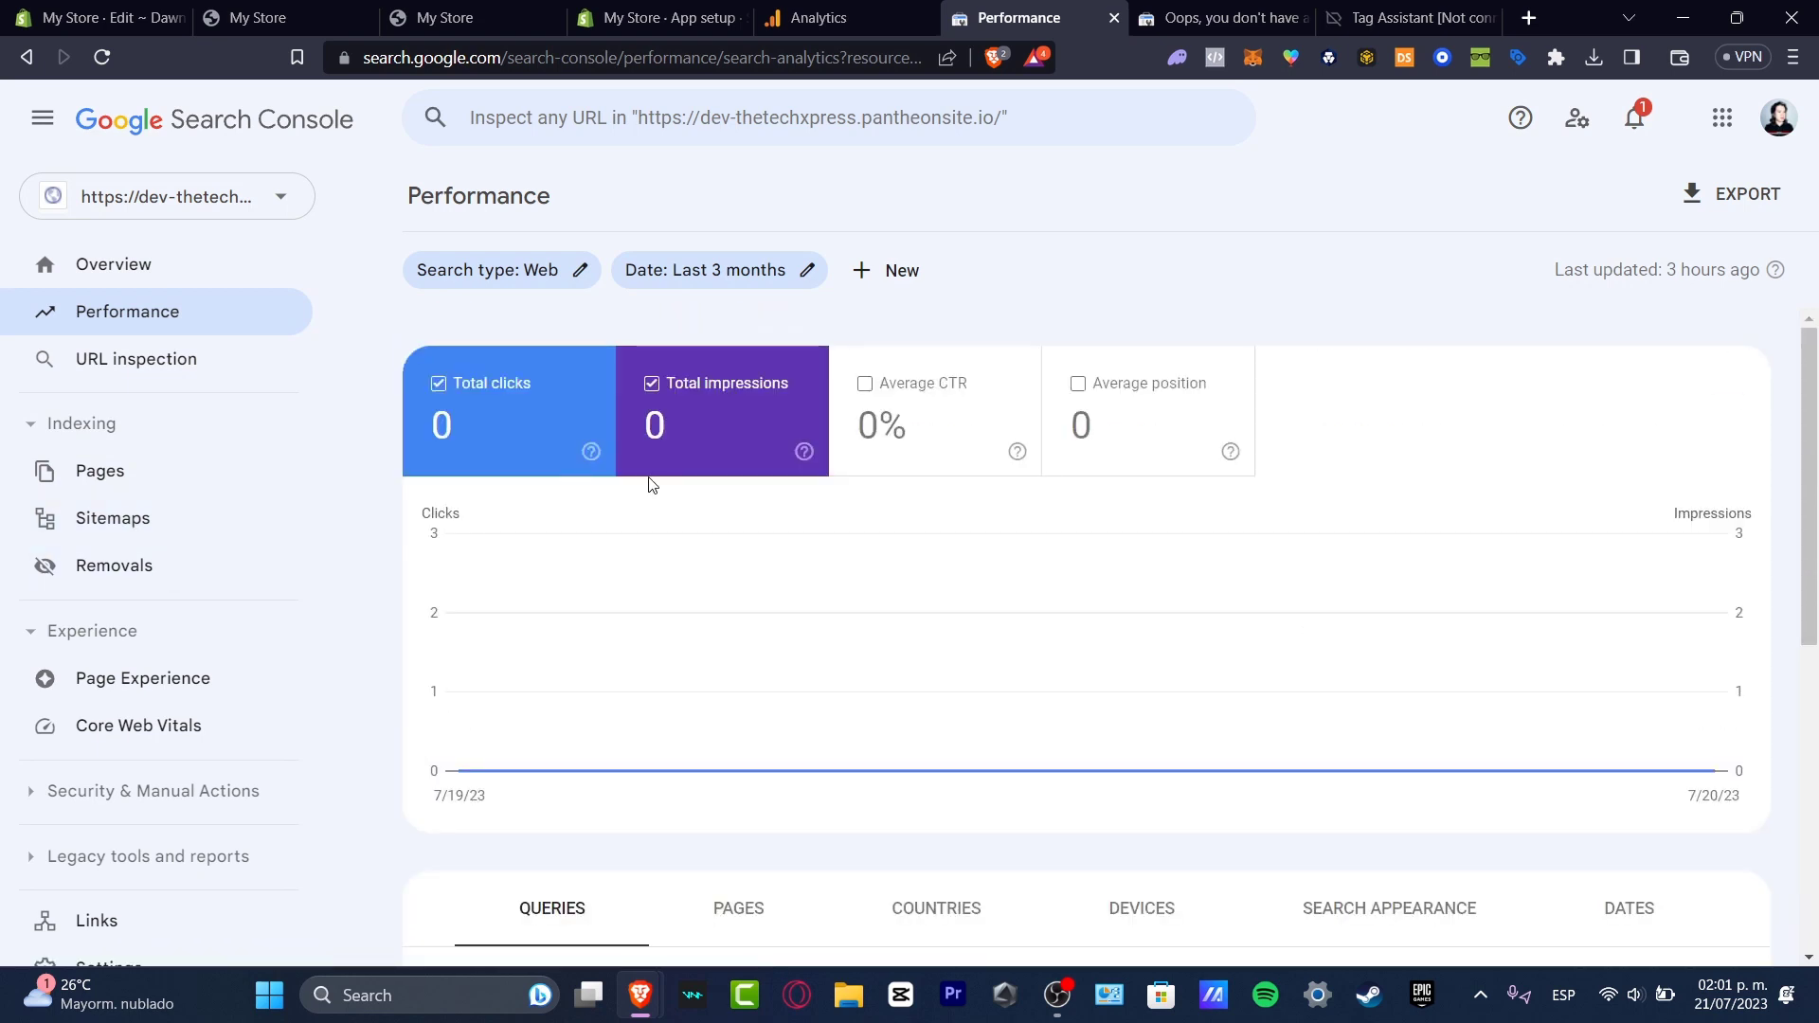
Step: Glance at the storefront preview tab, then return to the theme.liquid code editor
click(155, 10)
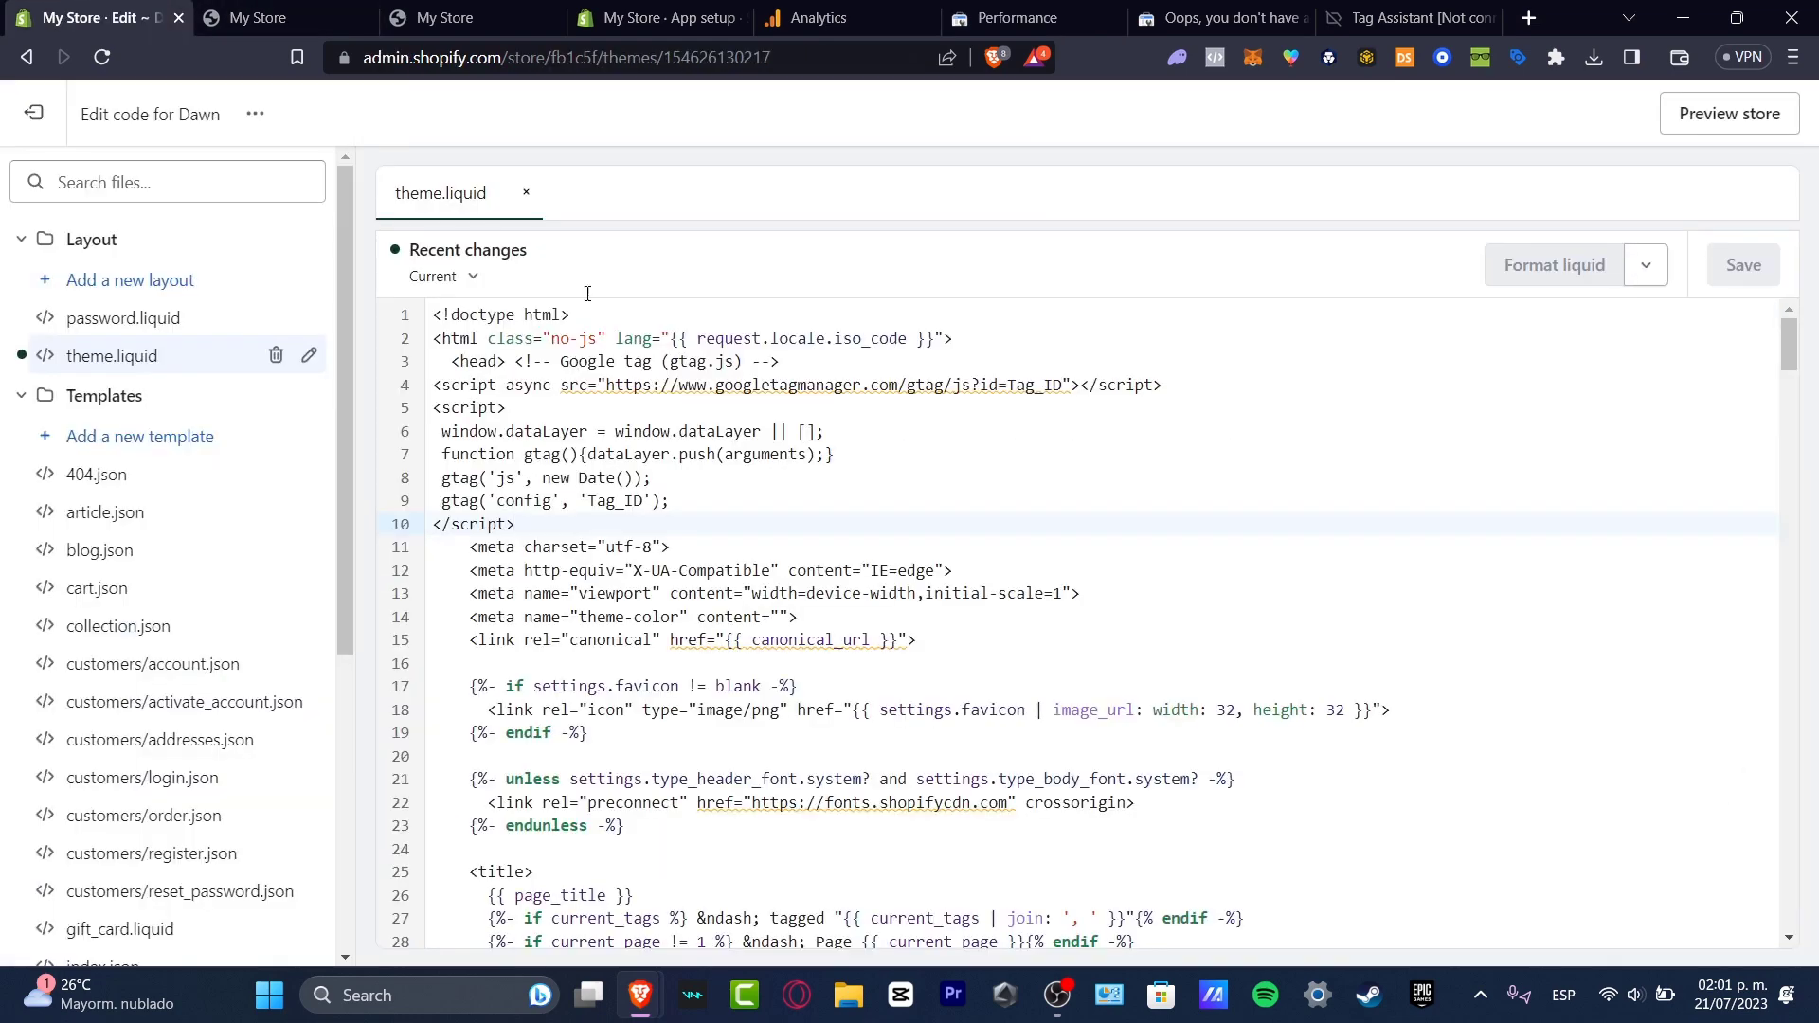
click(249, 17)
click(151, 17)
Step: Review Google & YouTube App setup: Canva Geeks Analytics property linked, product listings at 0/5
click(35, 113)
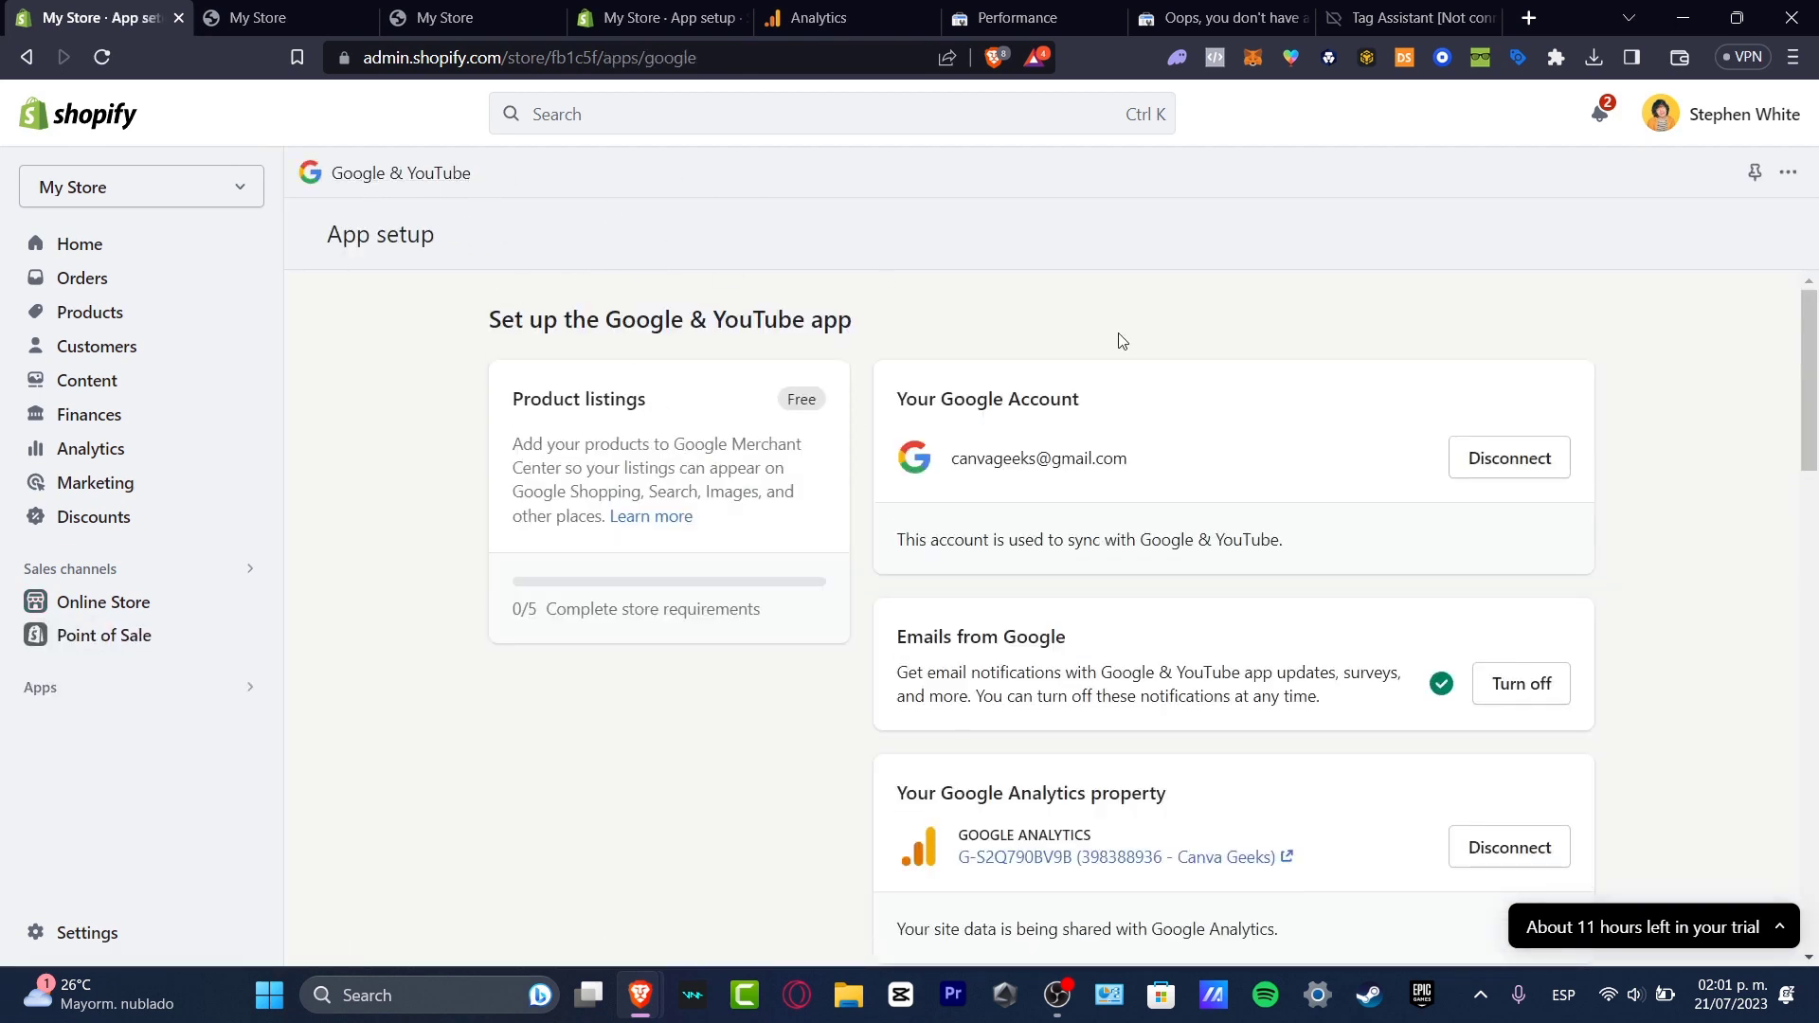
scroll(1301, 569, down, 4)
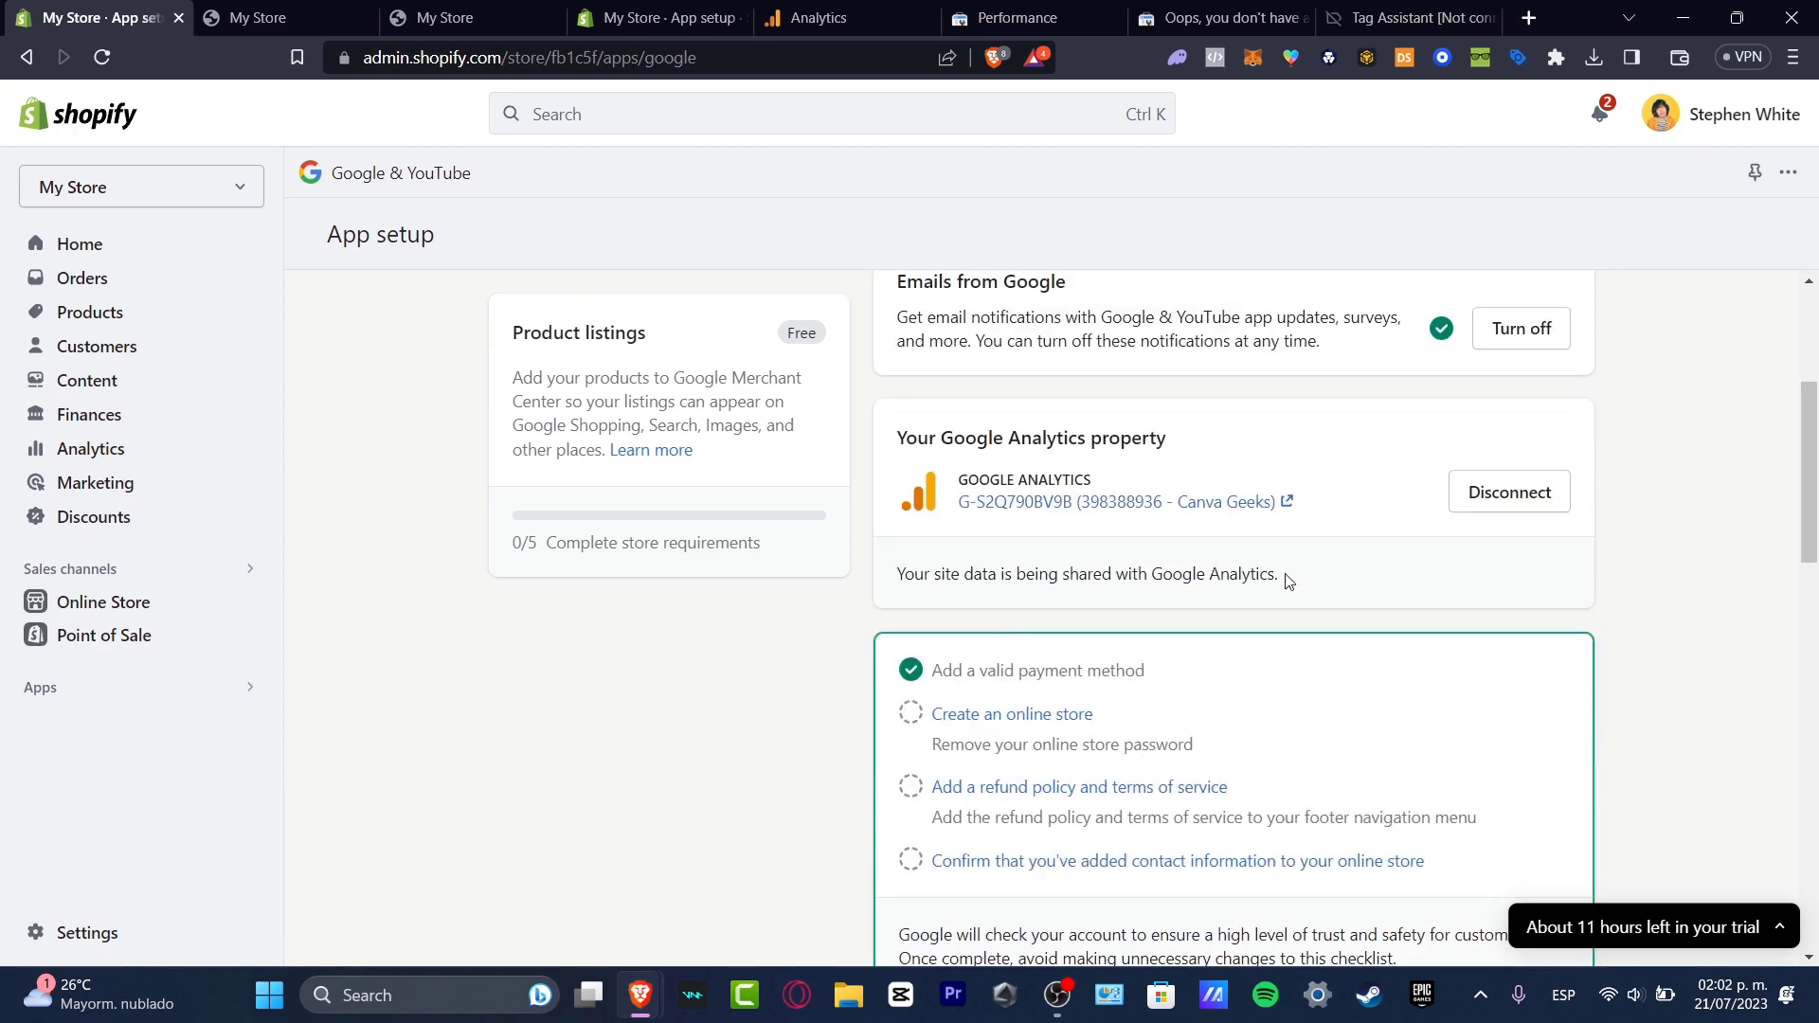
scroll(1287, 580, down, 10)
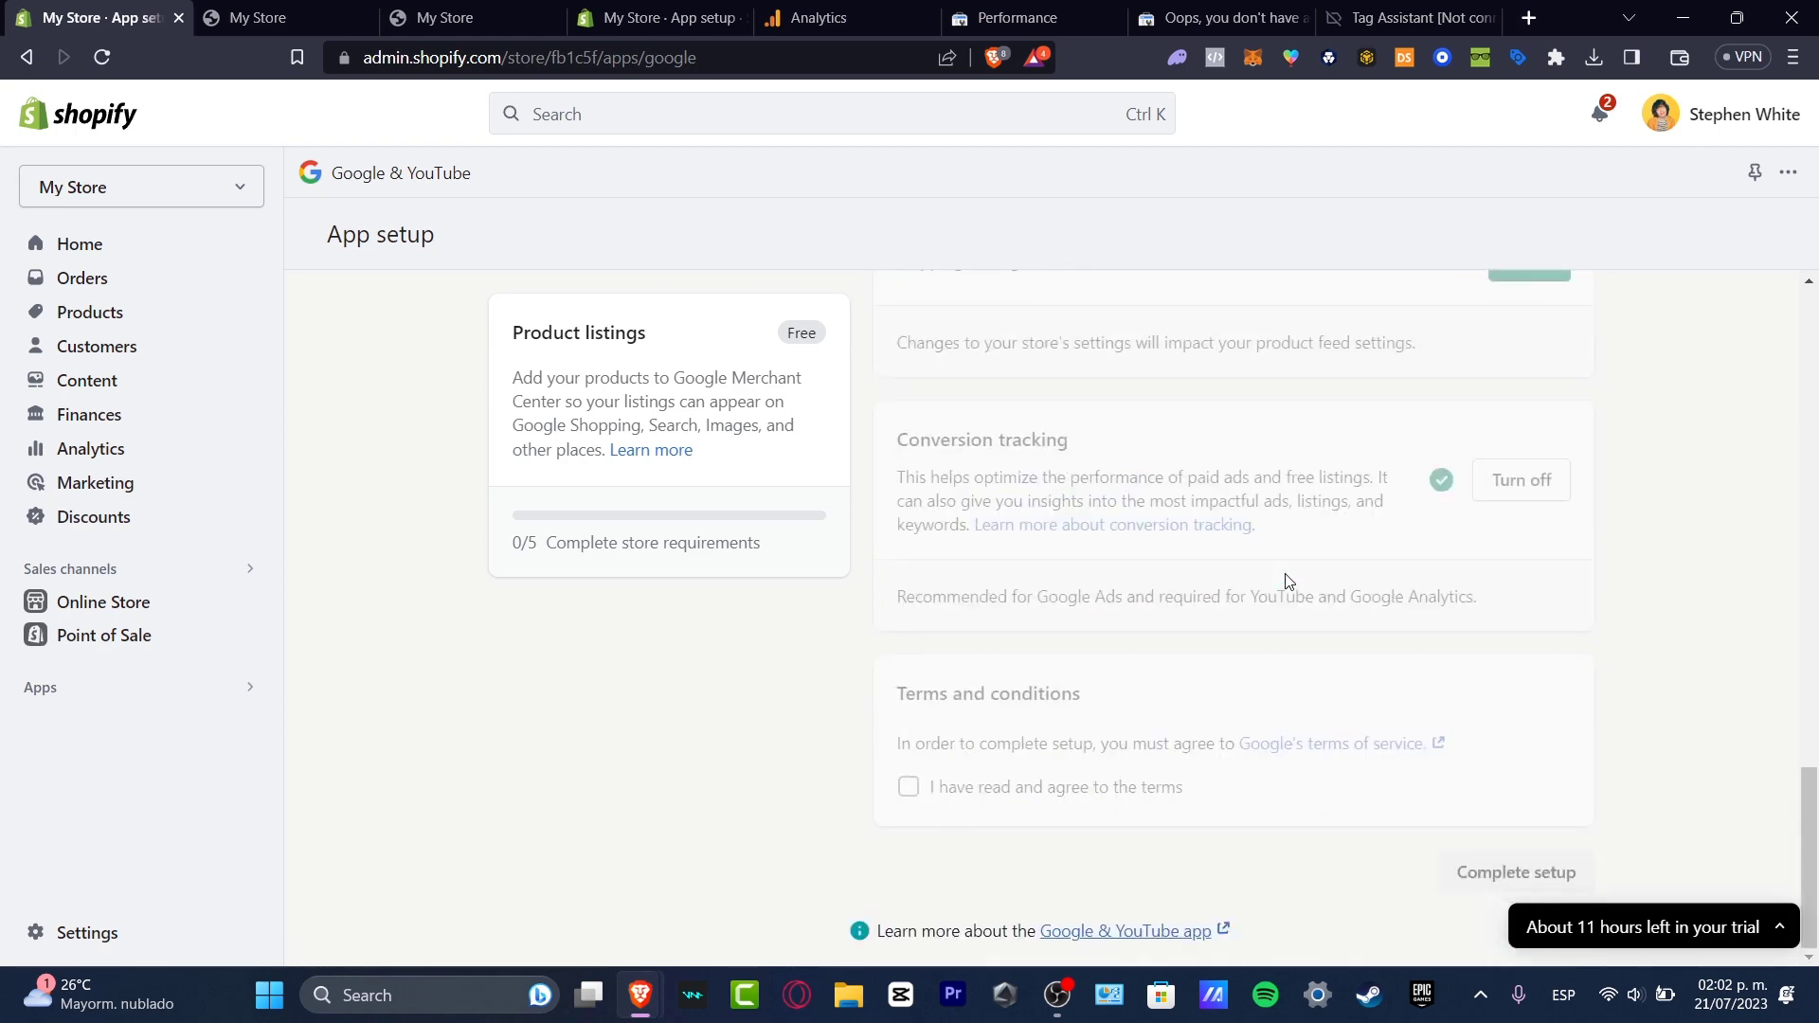
scroll(1286, 580, up, 8)
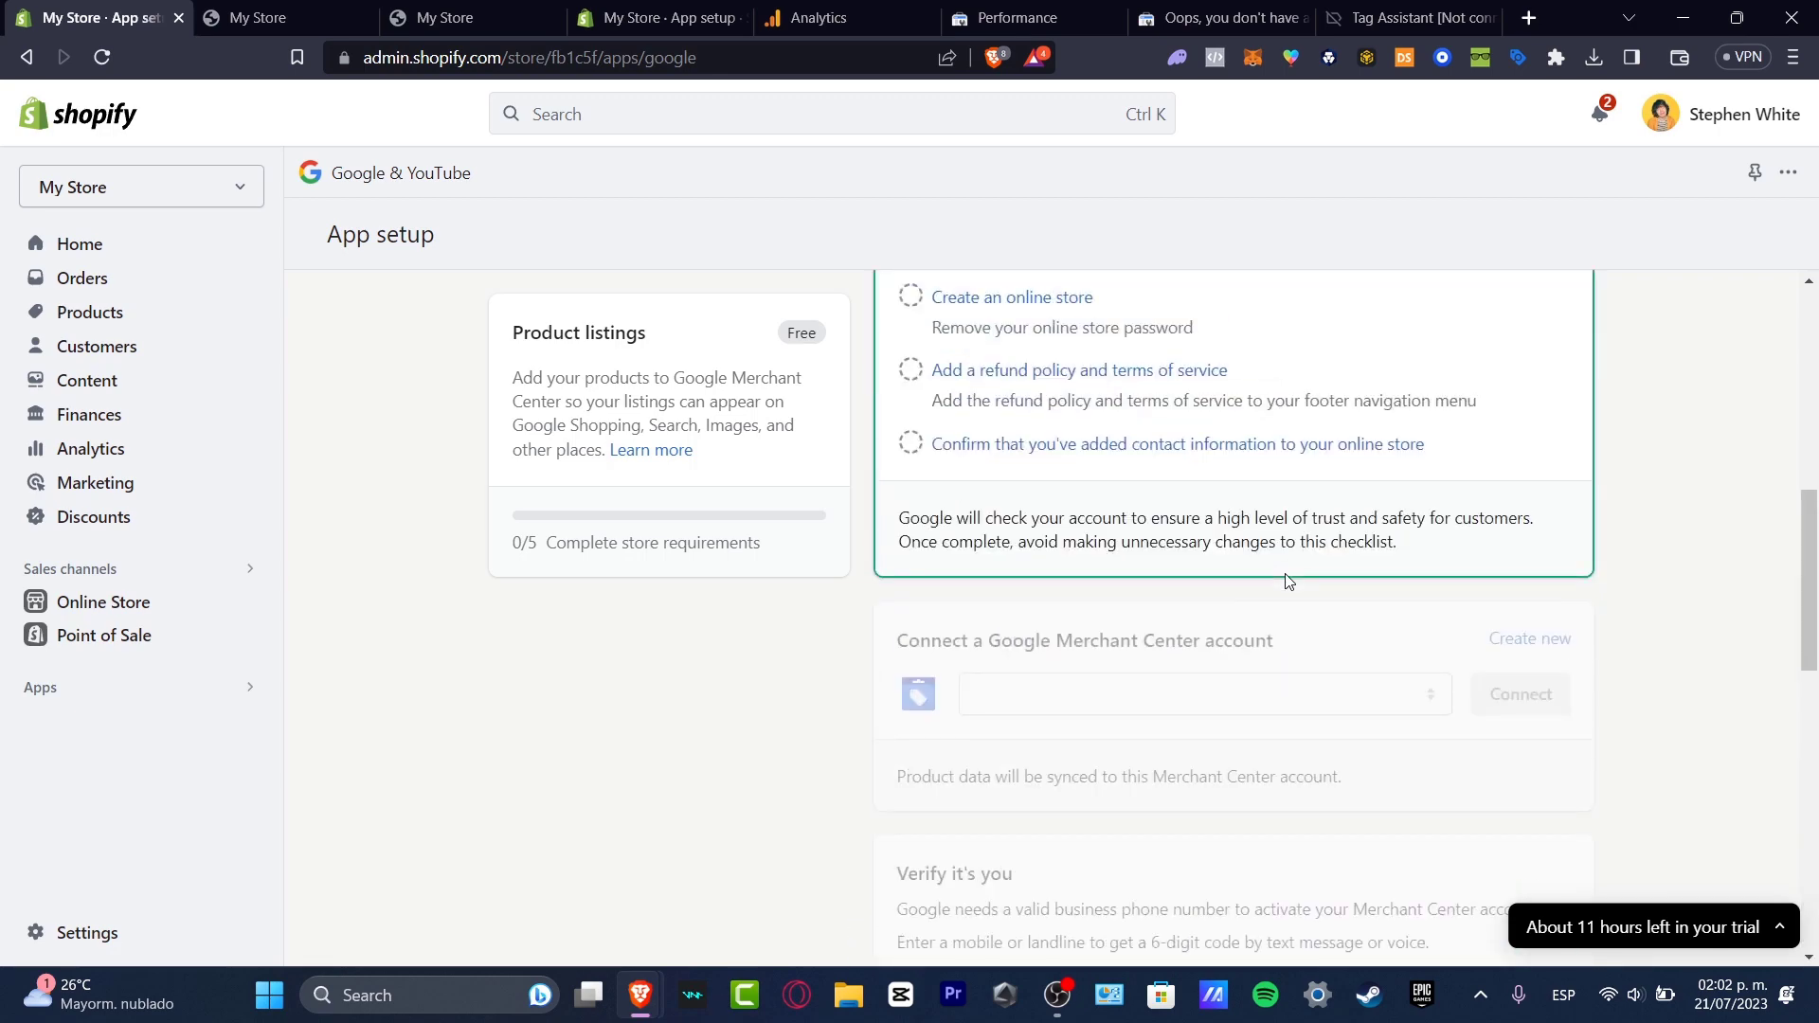
scroll(1287, 580, up, 4)
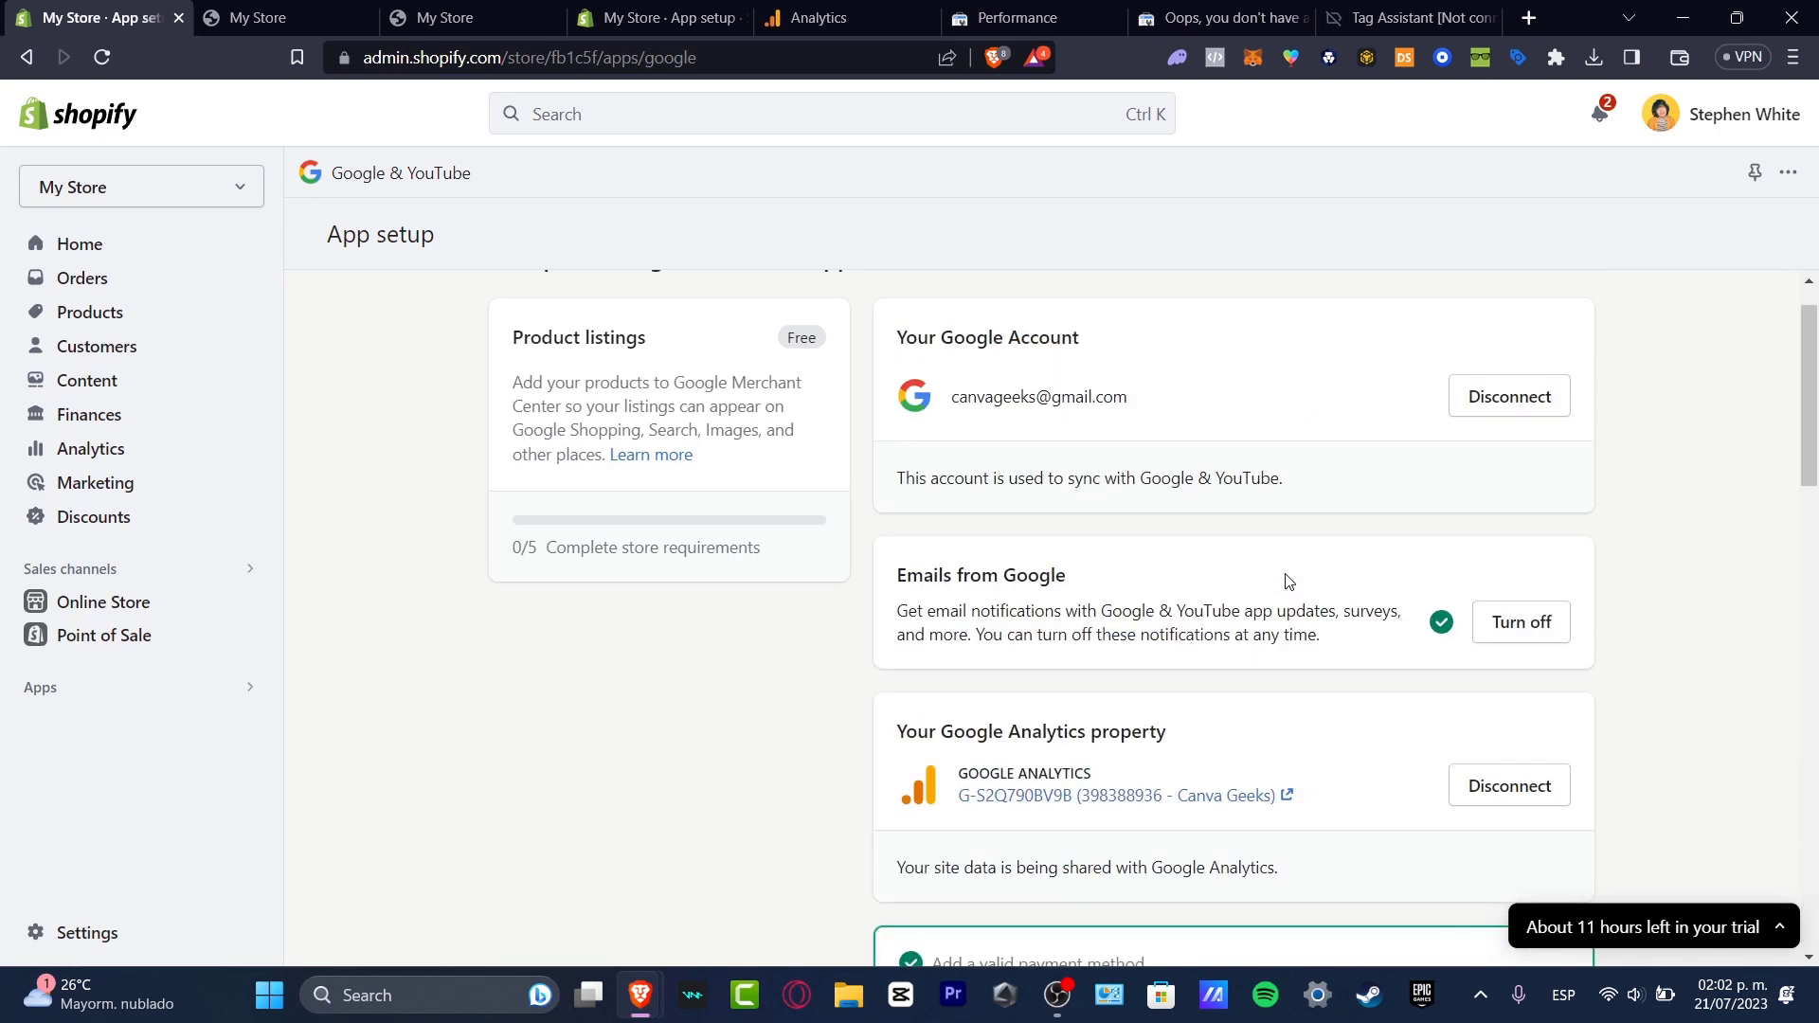